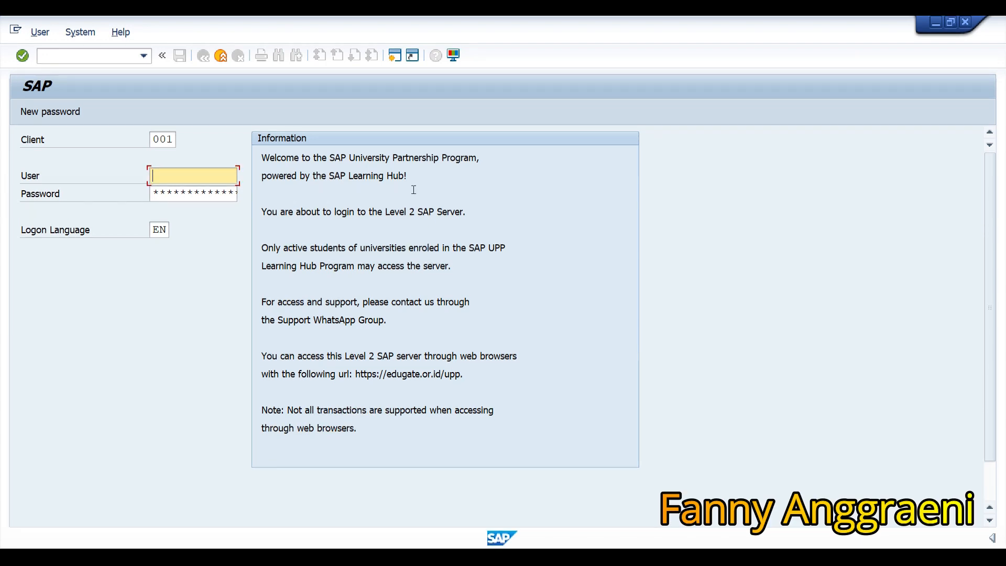
Log on to client 922 with the saved user ID, keeping the password and language EN.
click(156, 134)
text(9)
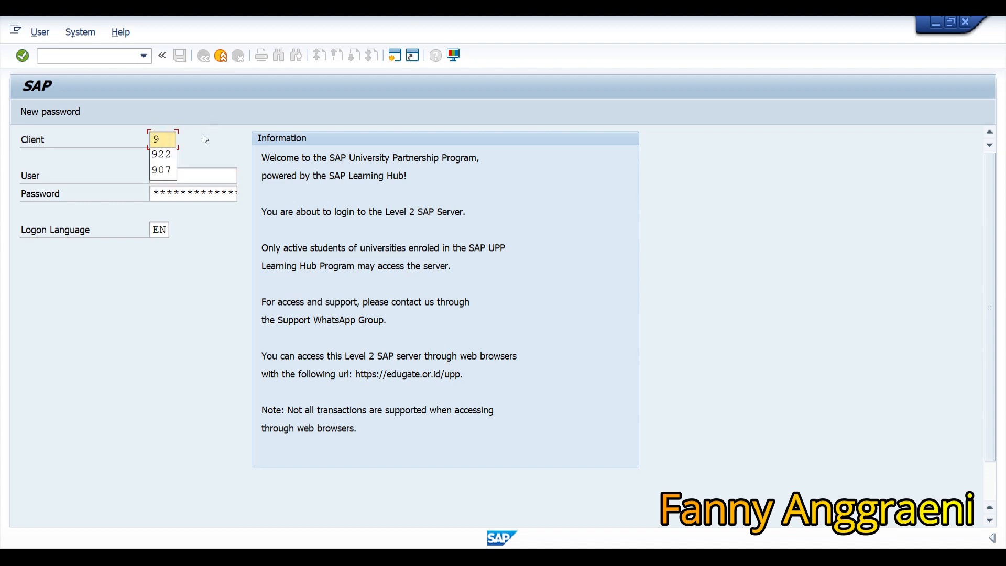
click(175, 156)
click(186, 171)
text(3)
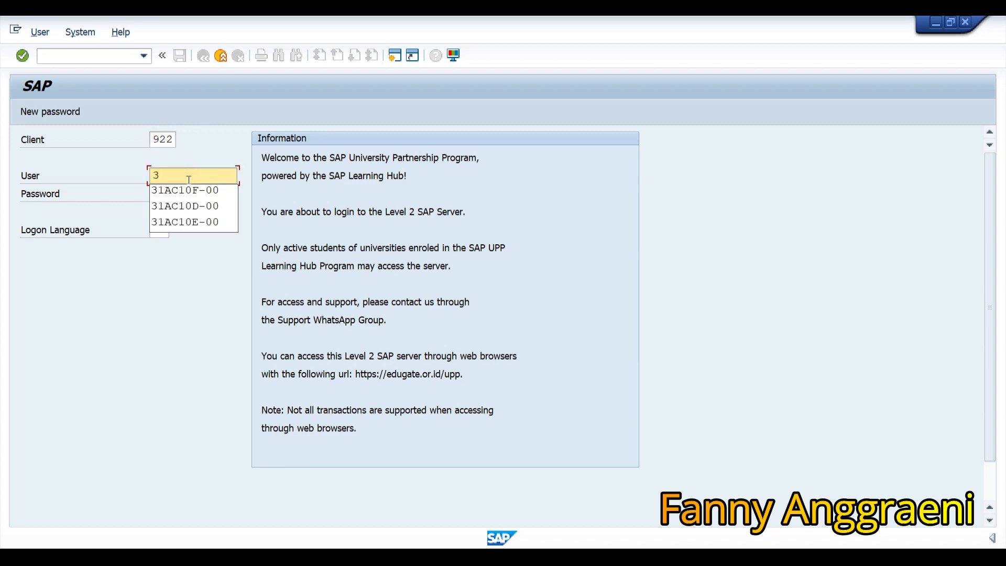
click(185, 190)
click(157, 195)
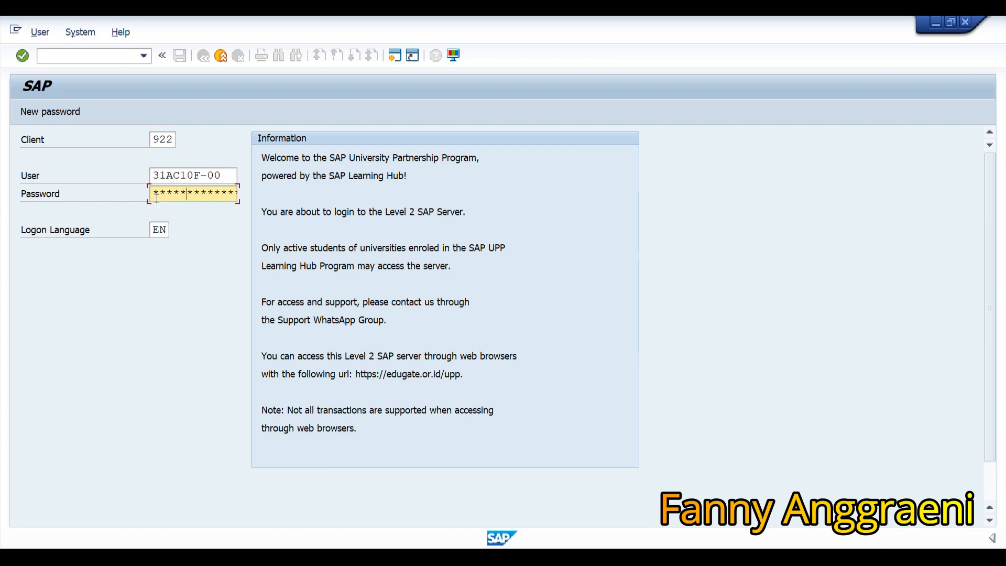
key(Return)
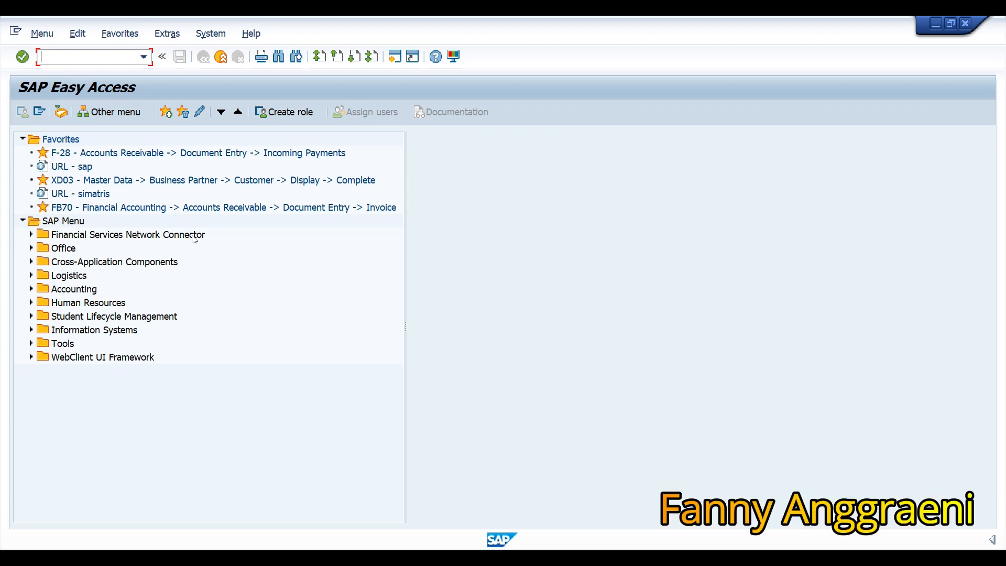
Navigate Accounting > General Ledger > G/L Accounts > Individual Processing and launch FSS0 In Company Code.
click(31, 290)
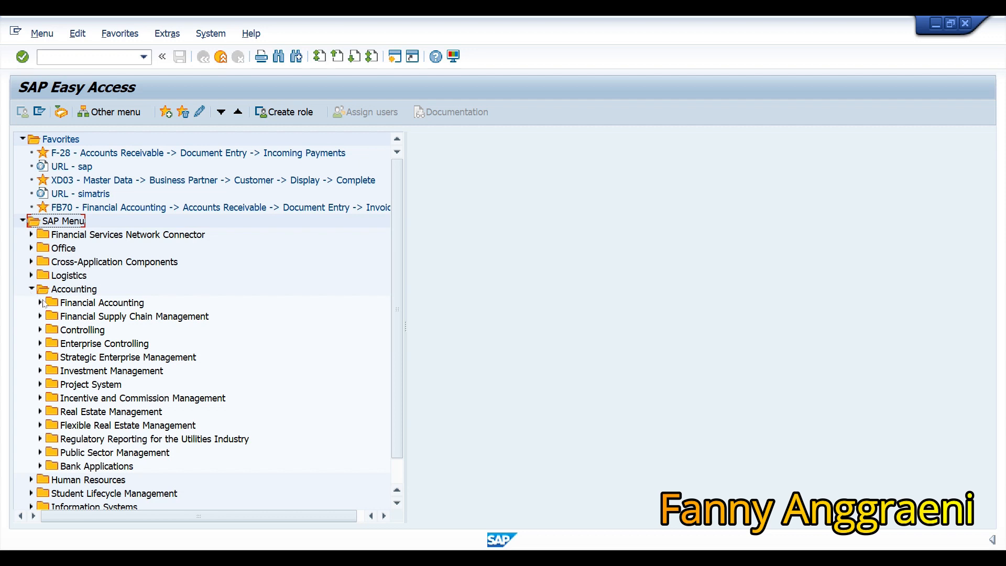
click(40, 303)
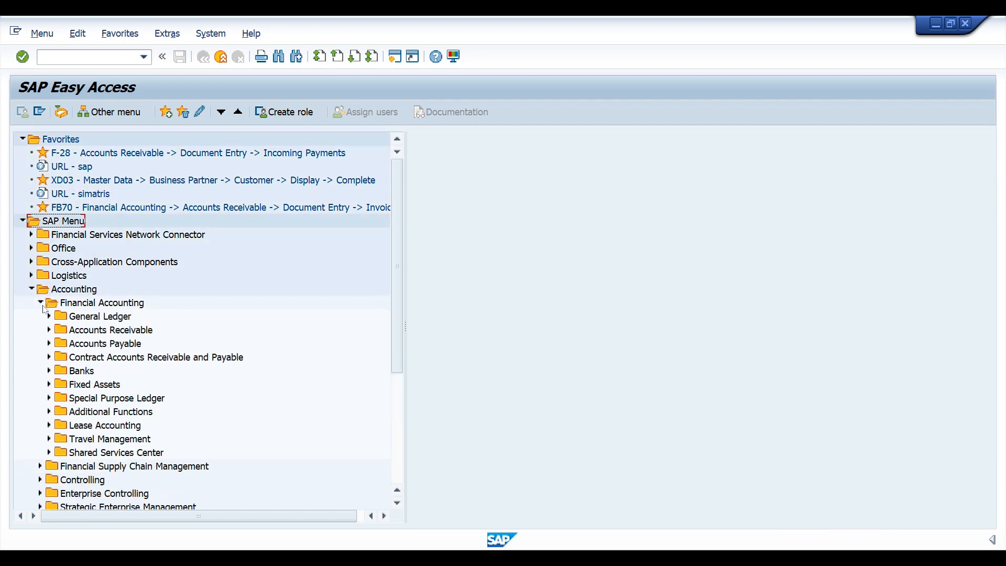
click(50, 317)
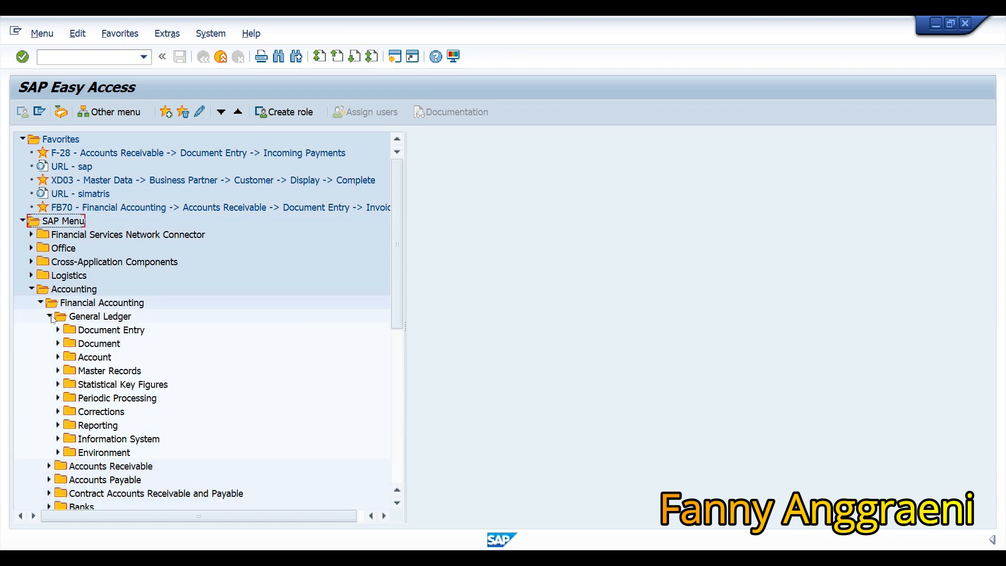
click(58, 371)
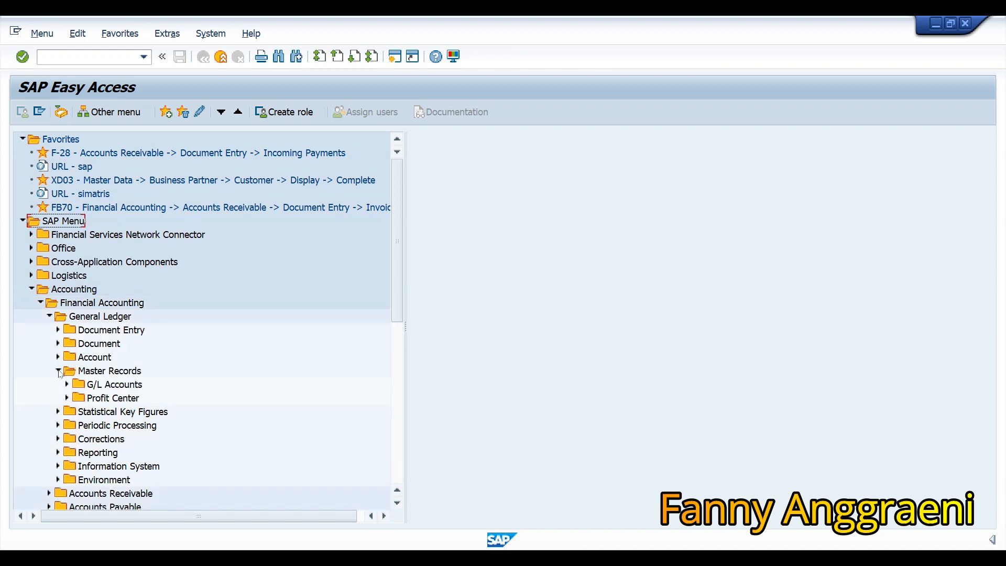
click(67, 384)
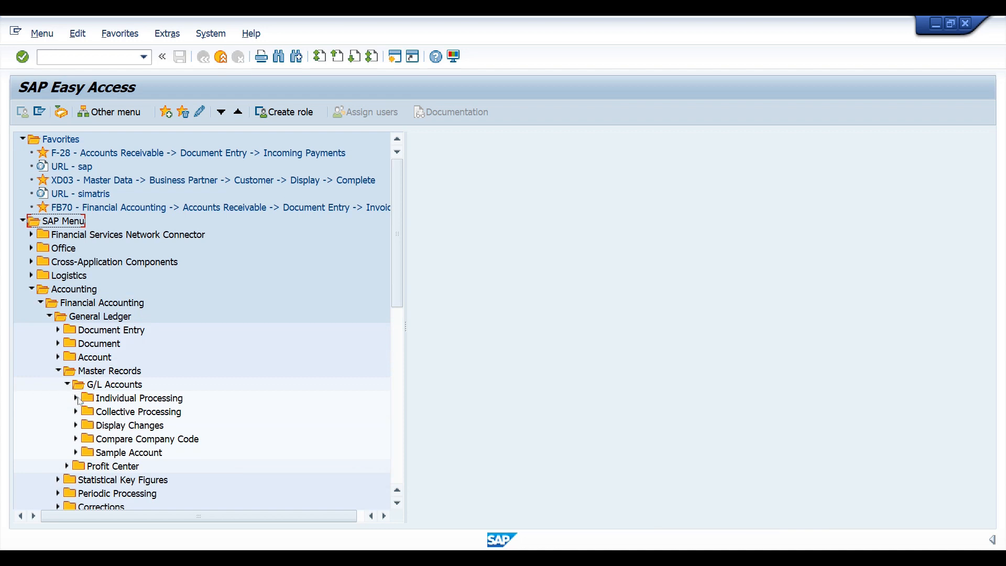
click(76, 399)
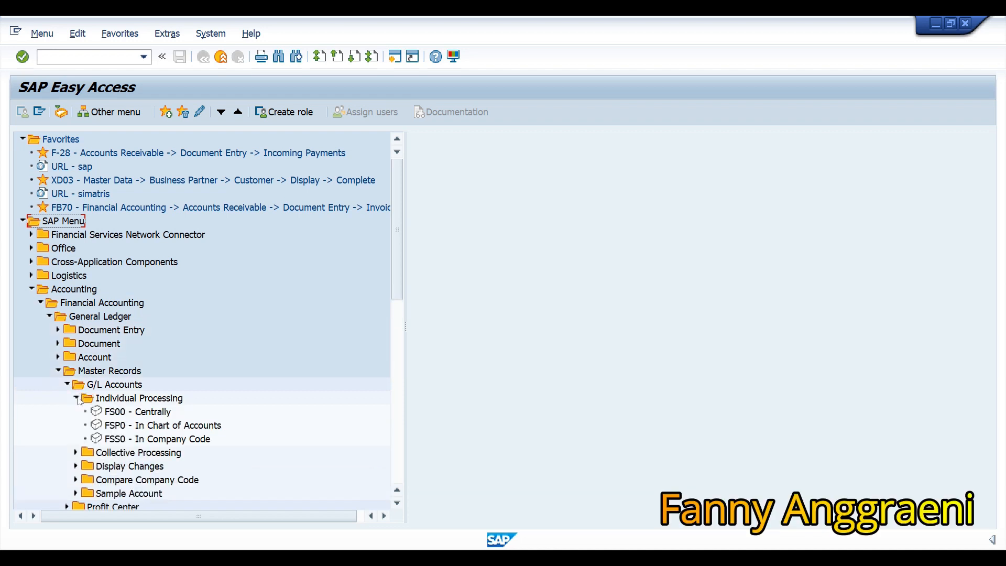
click(143, 439)
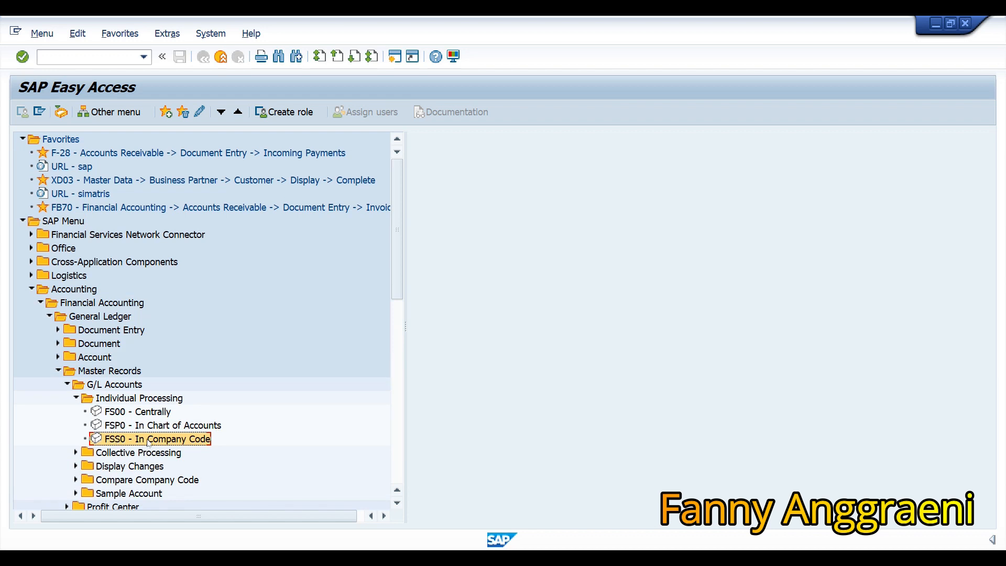
double_click(149, 440)
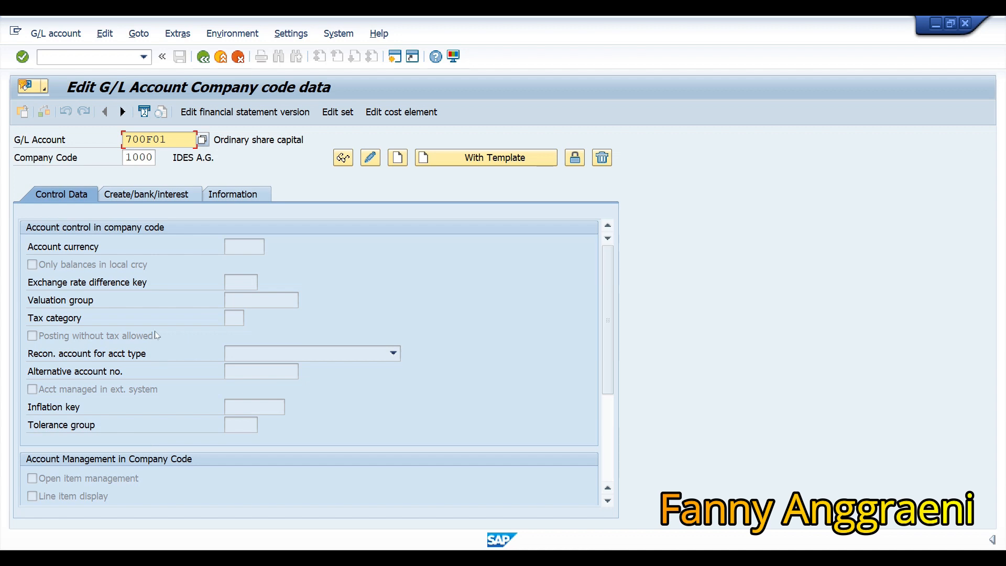
Replace account 700F01 with 113100 and display its company code 1000 data.
drag(181, 133, 78, 123)
text(113100)
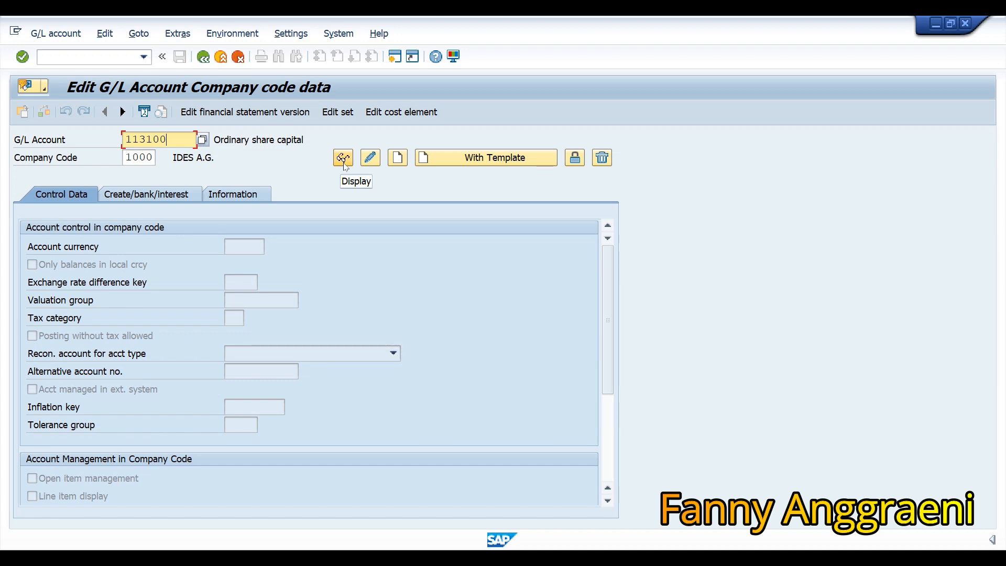
click(343, 158)
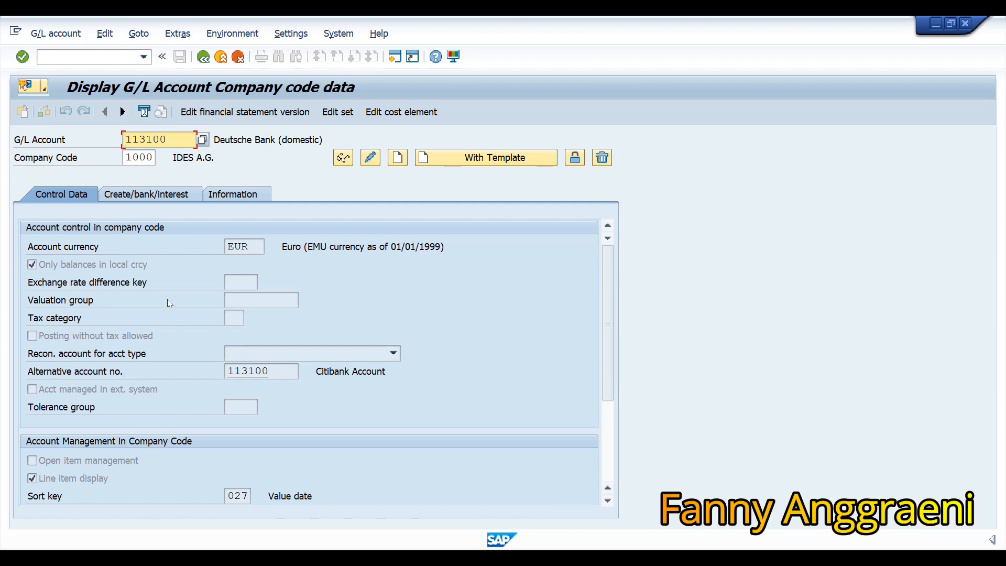
Check the house bank and account ID on the Create/bank/interest tab, then return to Easy Access.
click(147, 203)
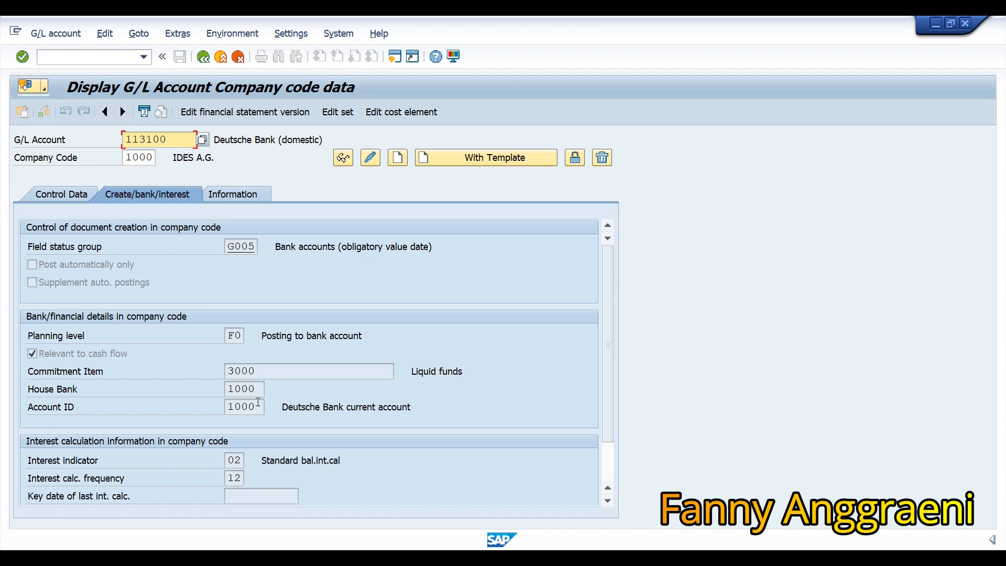
click(123, 58)
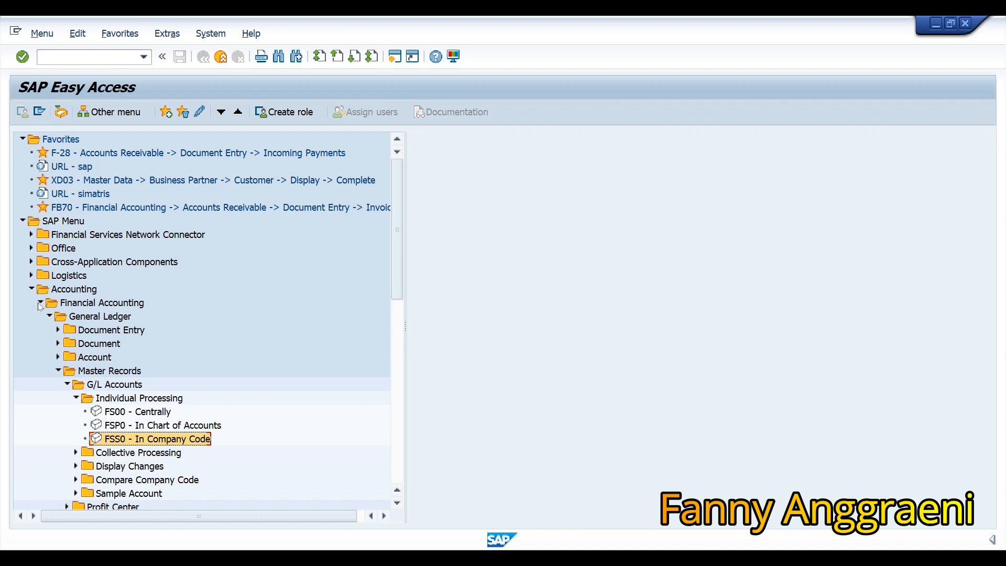
Collapse General Ledger and launch FI02 Change under Banks > Master Data > Bank Master Record.
click(49, 317)
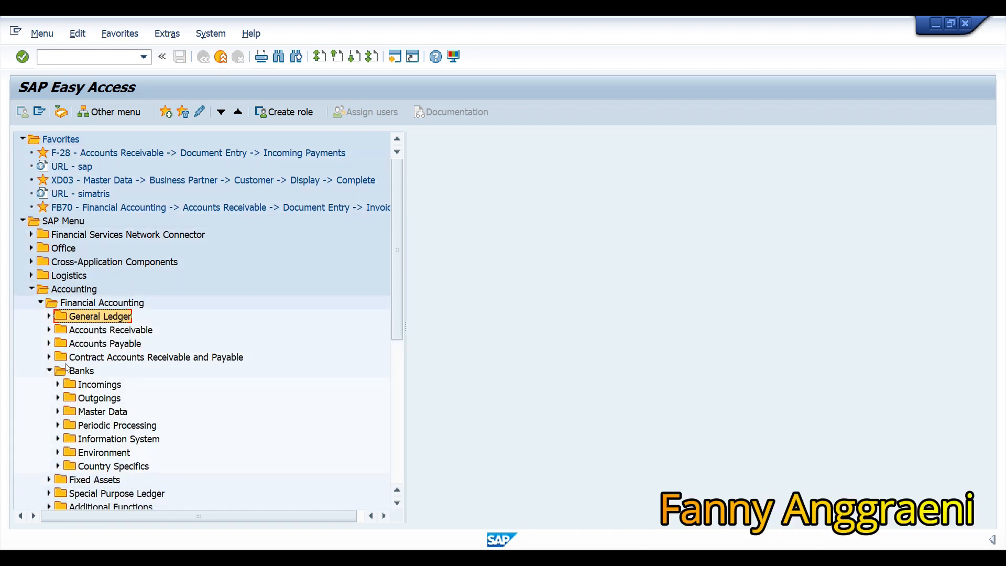
click(57, 412)
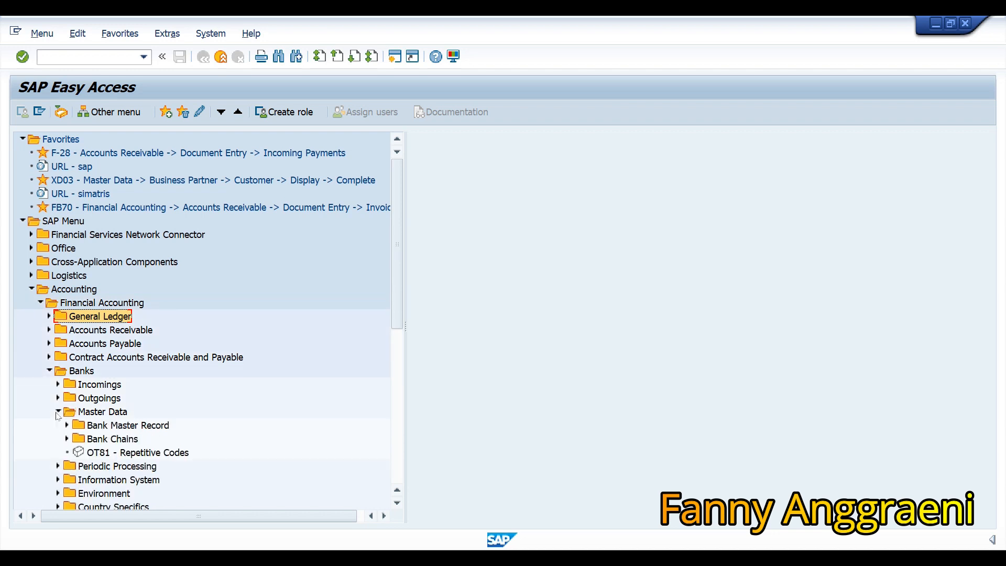
click(66, 425)
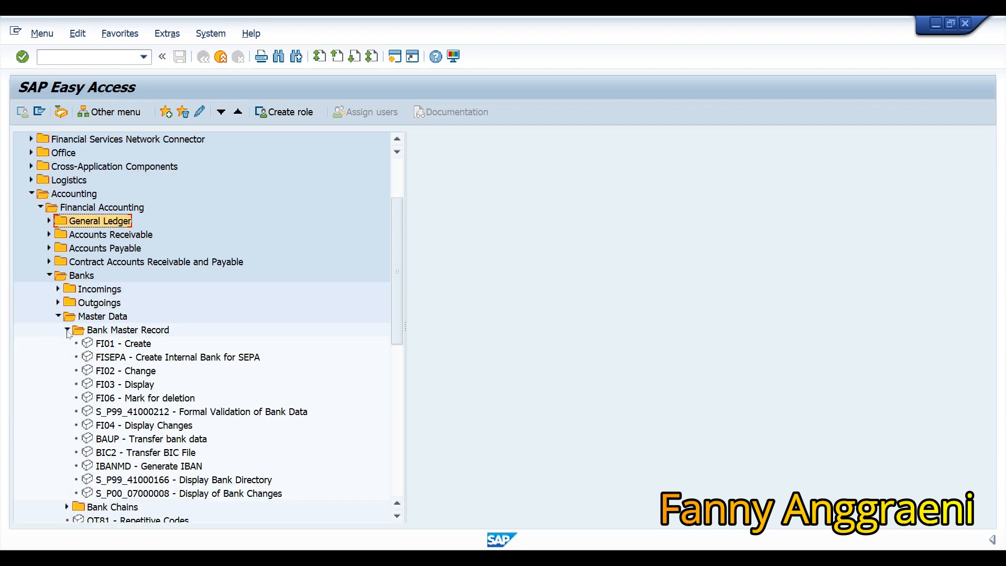
click(129, 372)
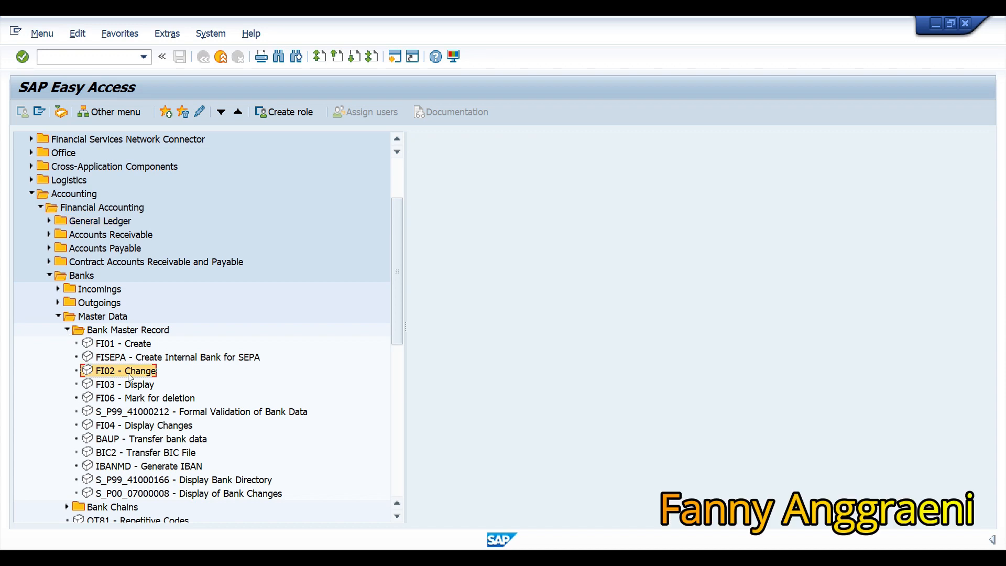
double_click(128, 372)
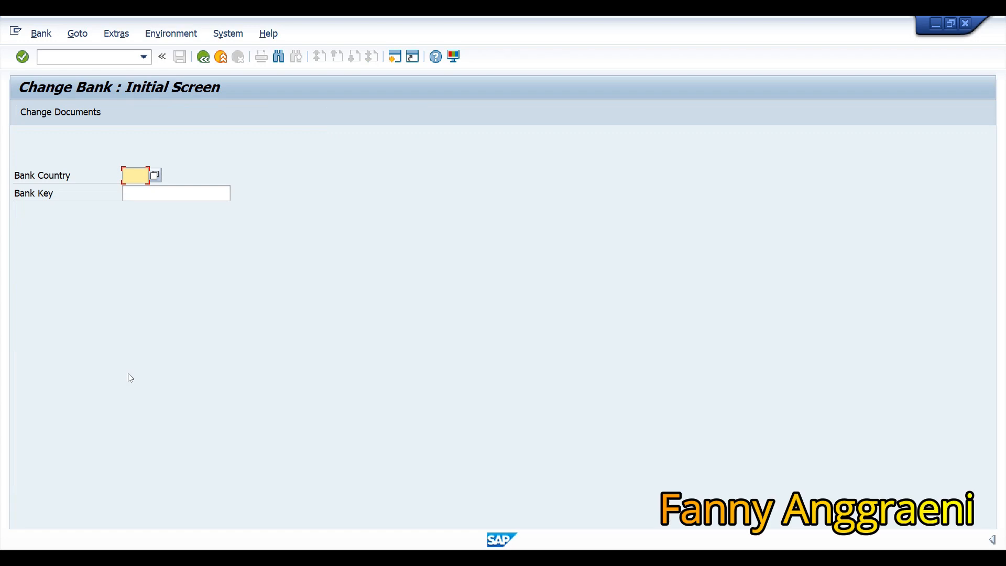
Choose bank country DE and bank key 900000F00 to open its detail record.
click(156, 179)
scroll(167, 420, down, 3)
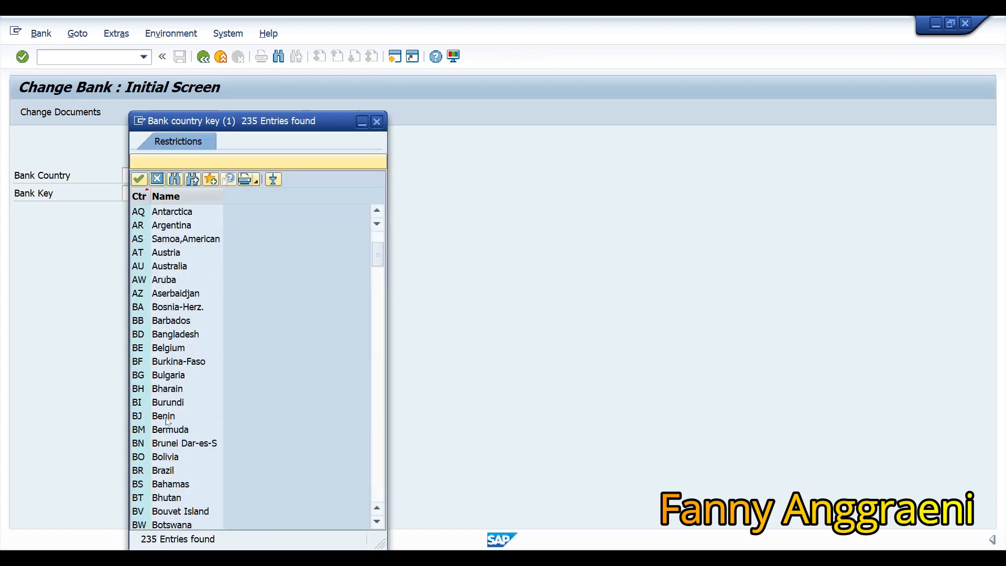
scroll(168, 420, down, 7)
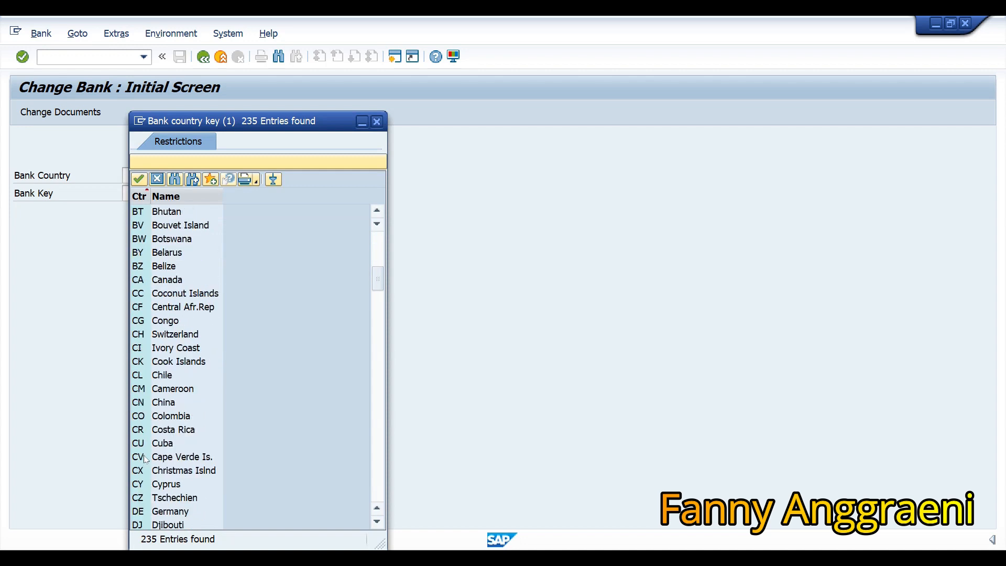
scroll(146, 460, down, 4)
double_click(138, 348)
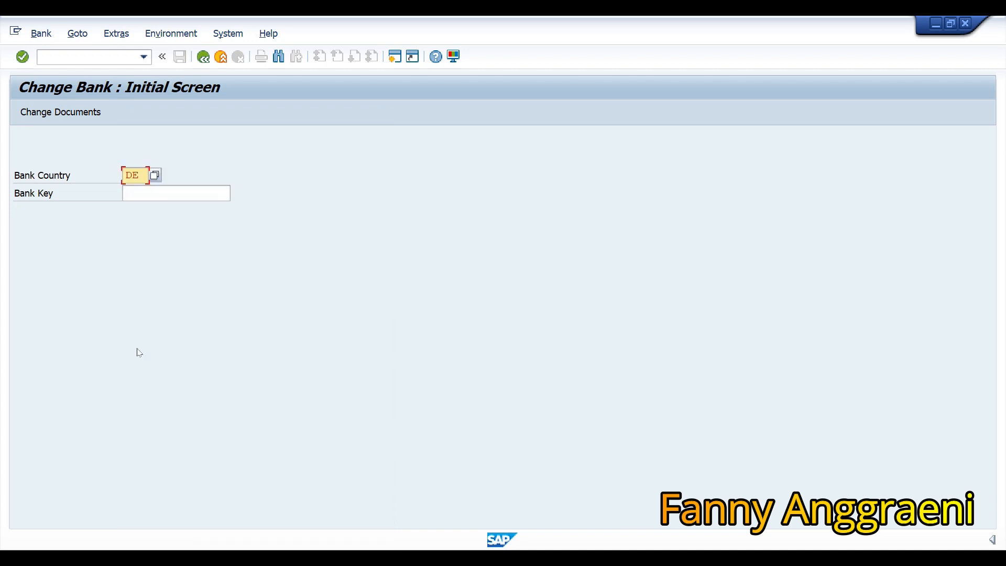
click(135, 193)
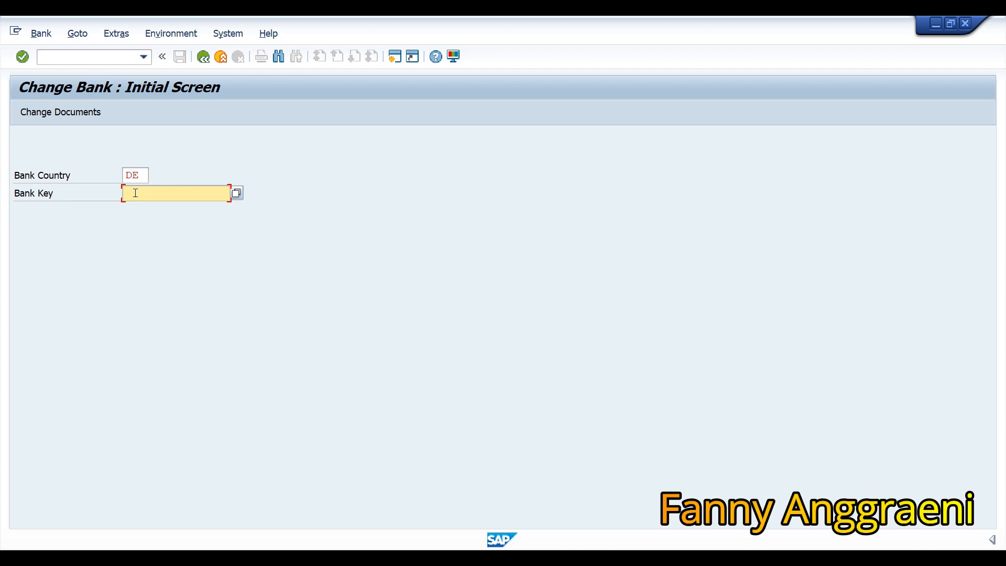
text(90)
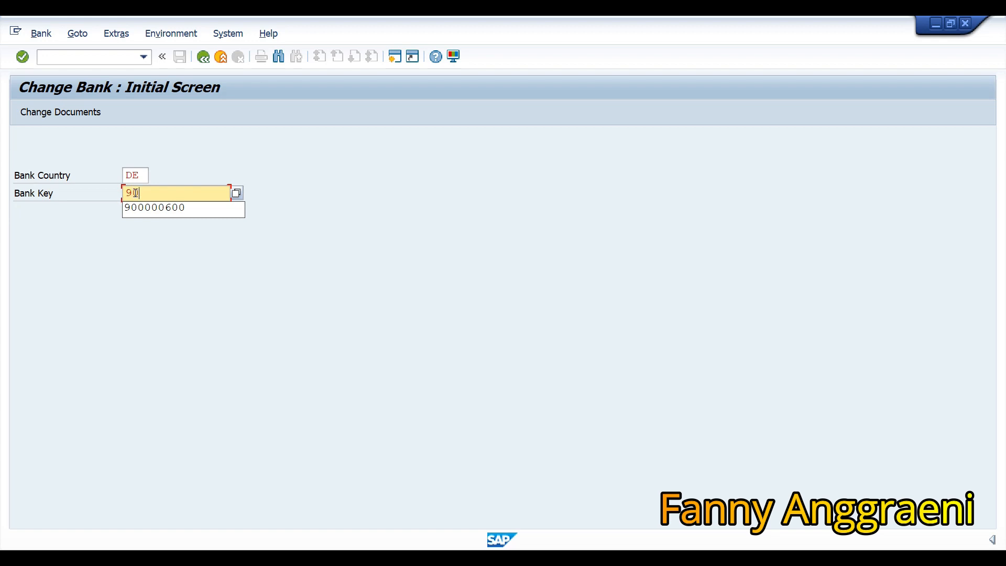
text(0000F)
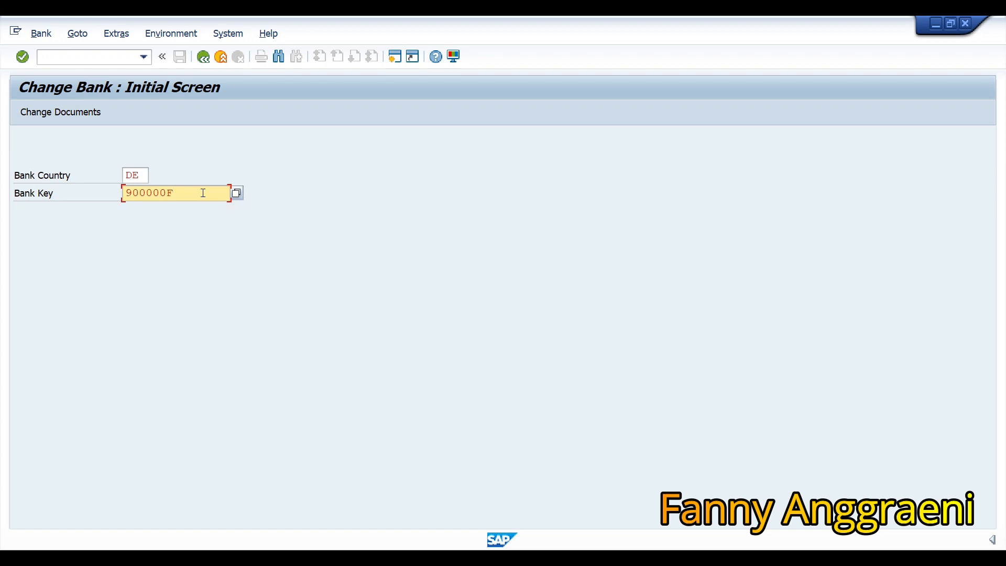
text(00)
drag(203, 193, 167, 198)
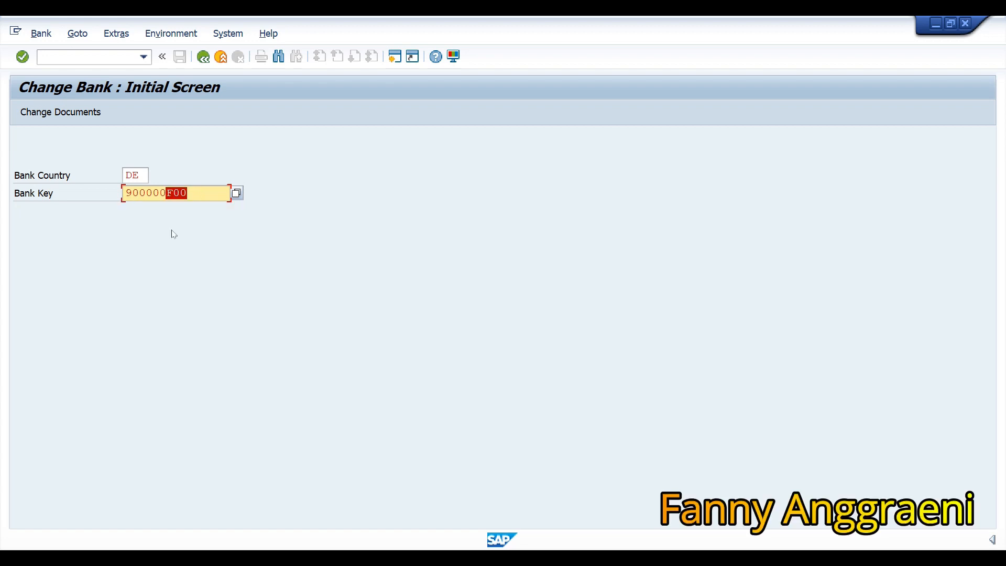
click(198, 192)
key(Return)
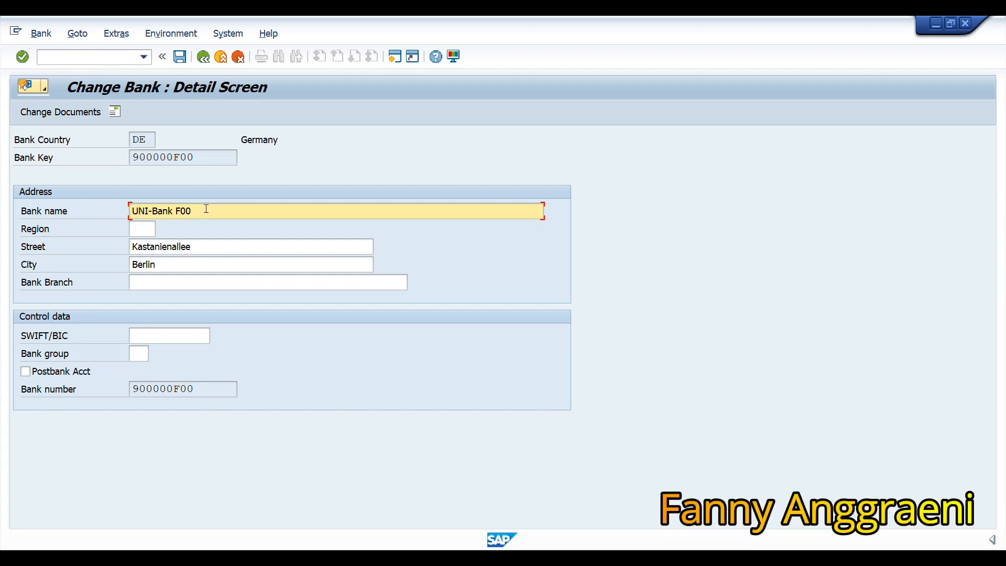
Change the bank name to 'Interbank F00' and save the record.
drag(206, 209, 83, 186)
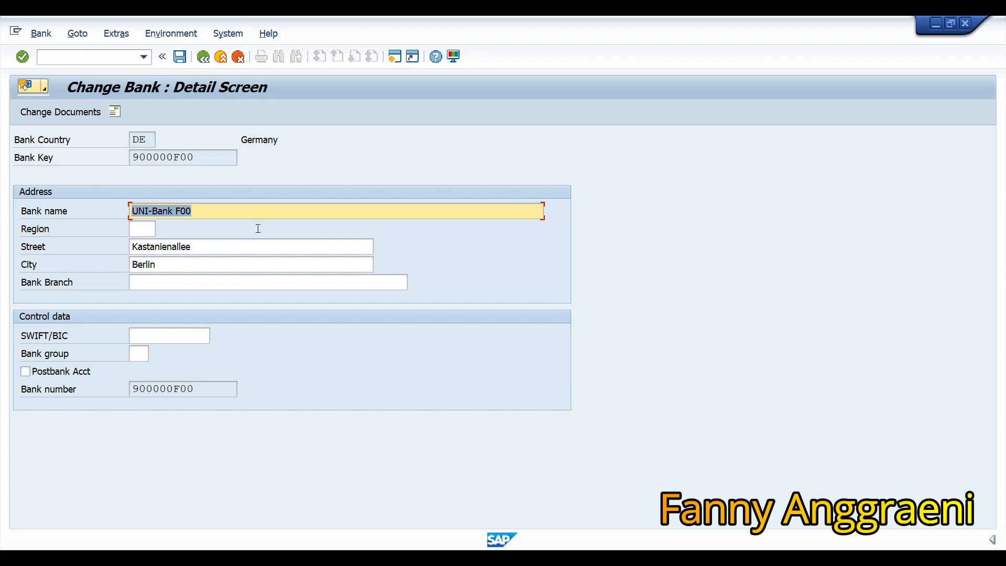
text(Interbank F)
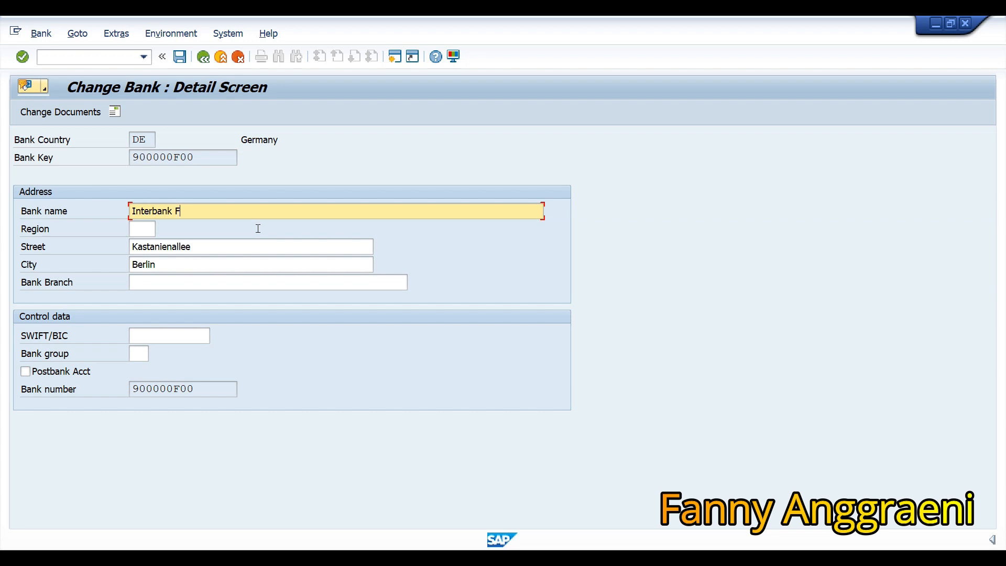
text(00)
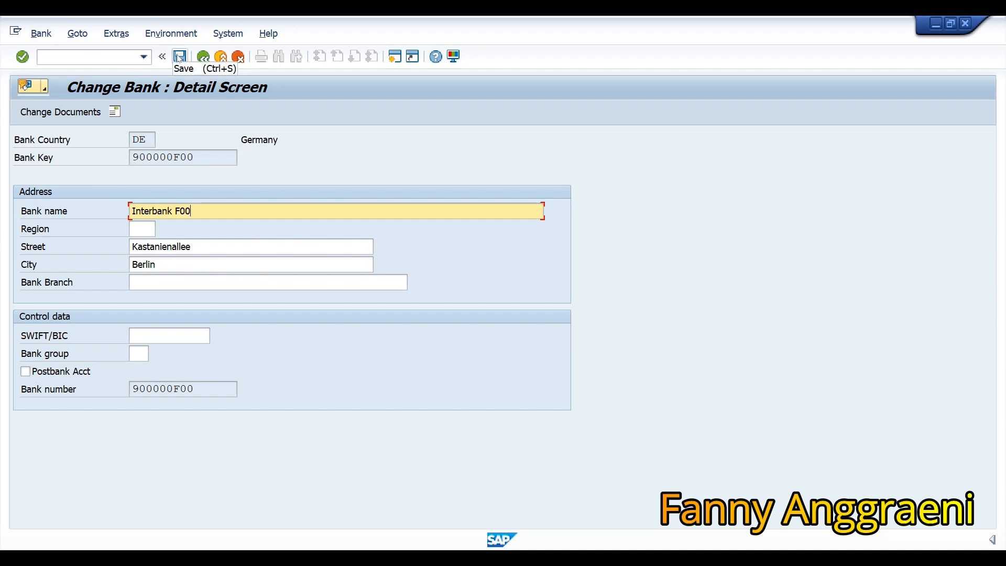
click(179, 57)
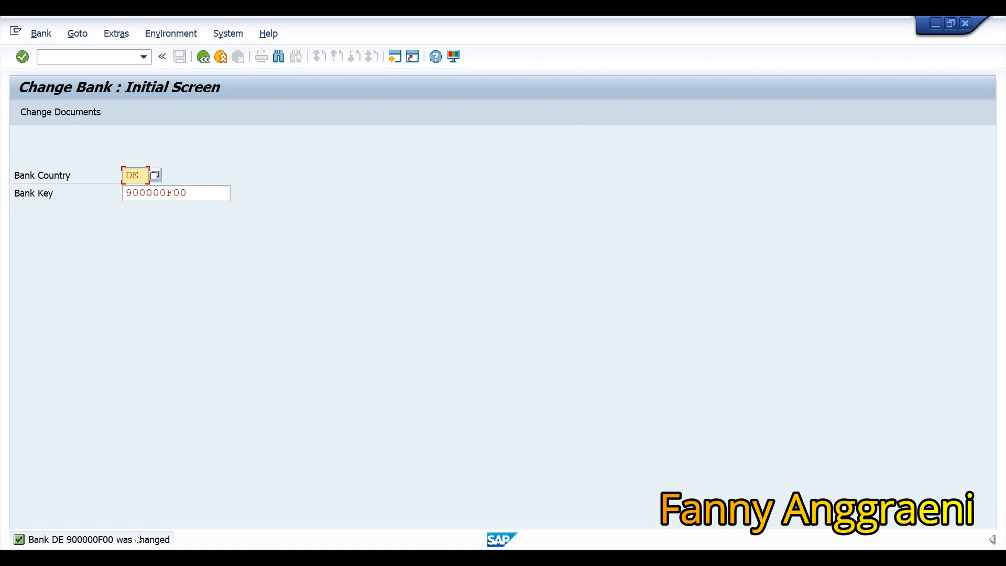
Return to SAP Easy Access using the /n command.
click(49, 60)
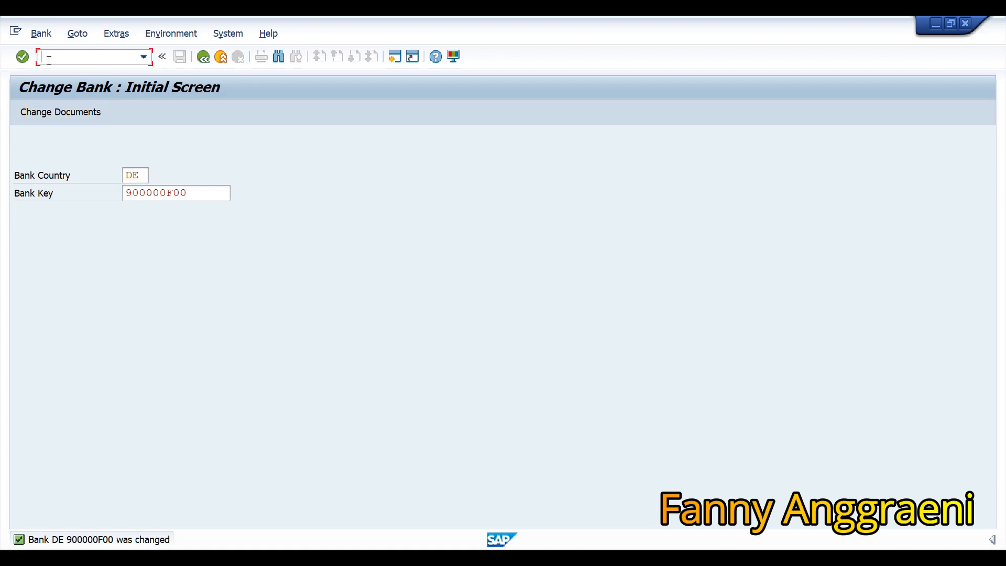
text(/n)
key(Return)
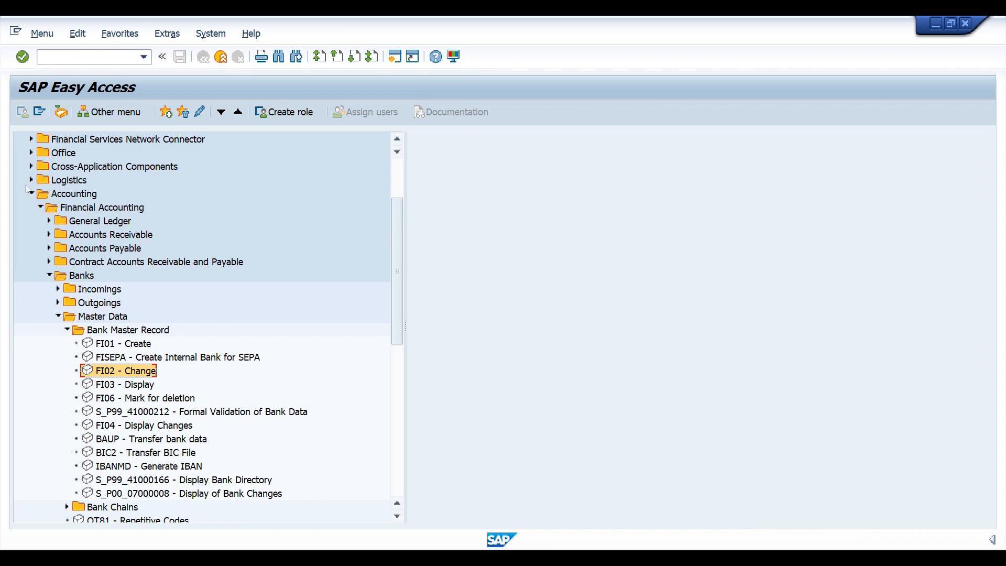
Collapse Banks and launch FD02 Change under Accounts Receivable > Master Records.
click(49, 275)
click(49, 234)
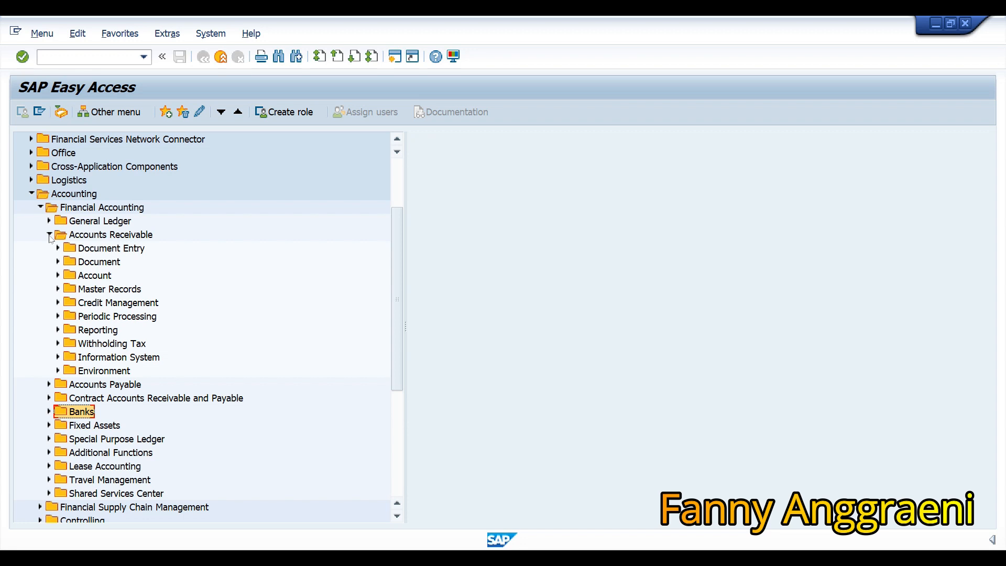
click(58, 289)
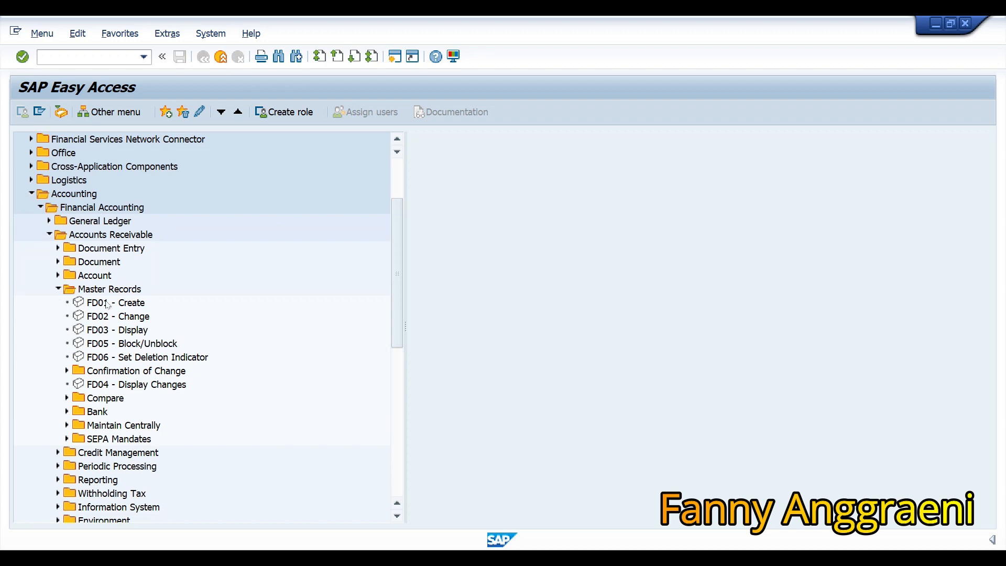
click(108, 319)
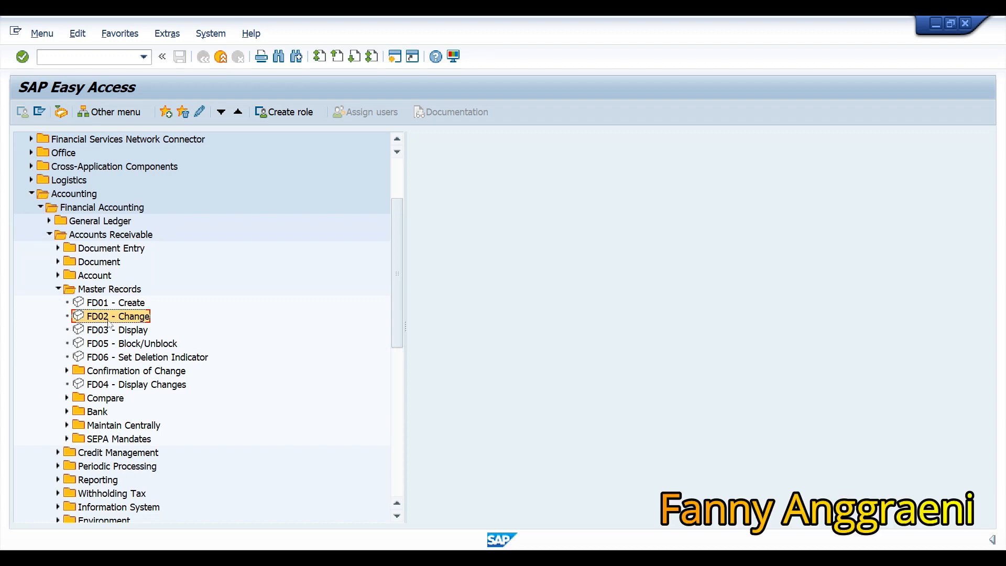
double_click(107, 318)
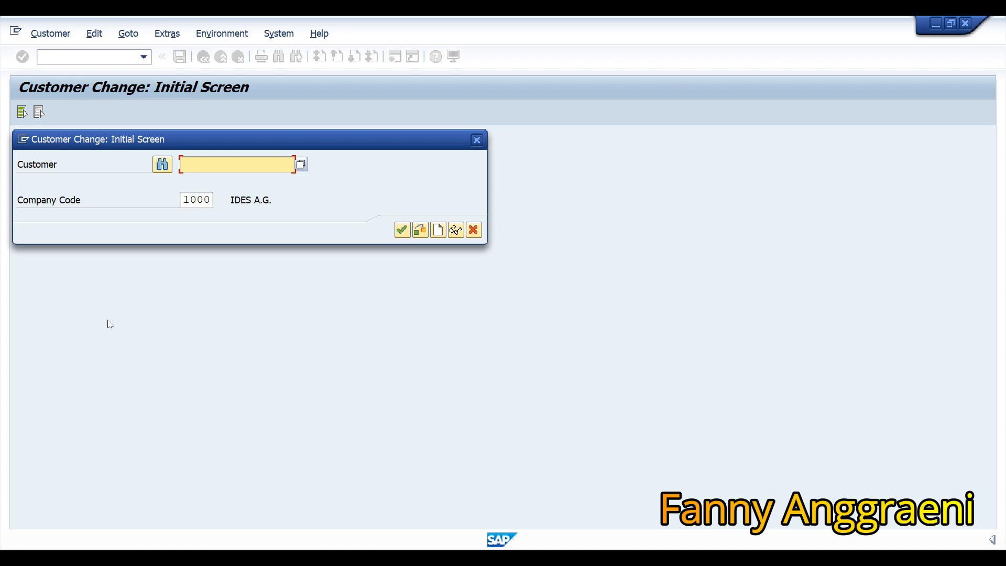
Enter the customer number, continue, and show its Payment Transactions tab with empty bank details.
text(NEWF00)
click(401, 231)
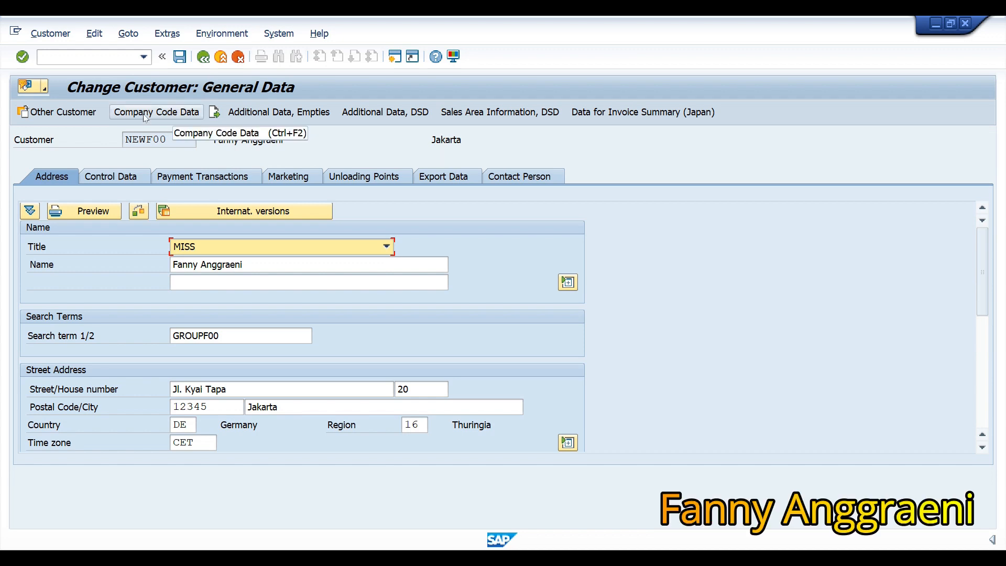
click(180, 178)
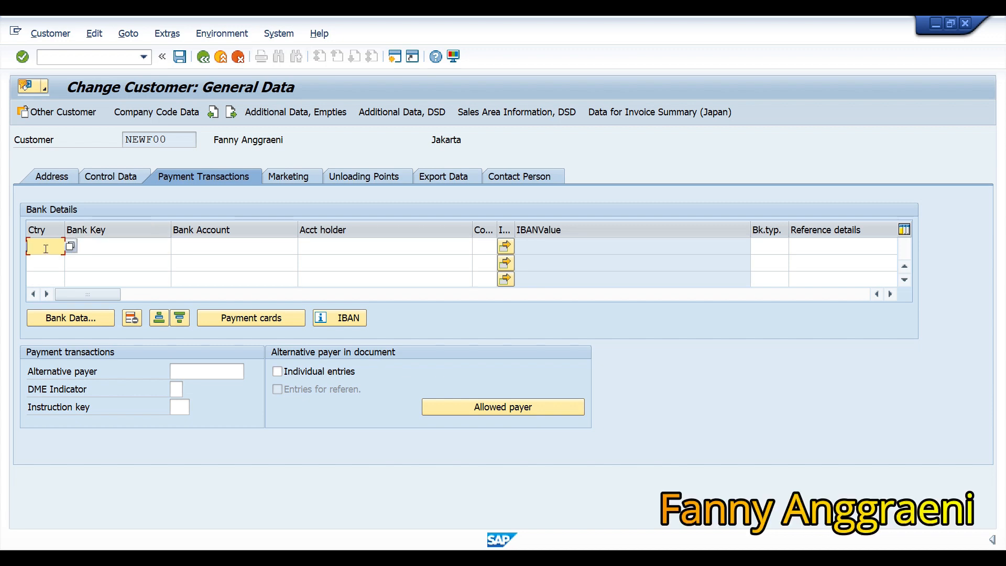
Add a DE bank row with key 123456600 and the customer's account number, opening Bank Data.
click(70, 246)
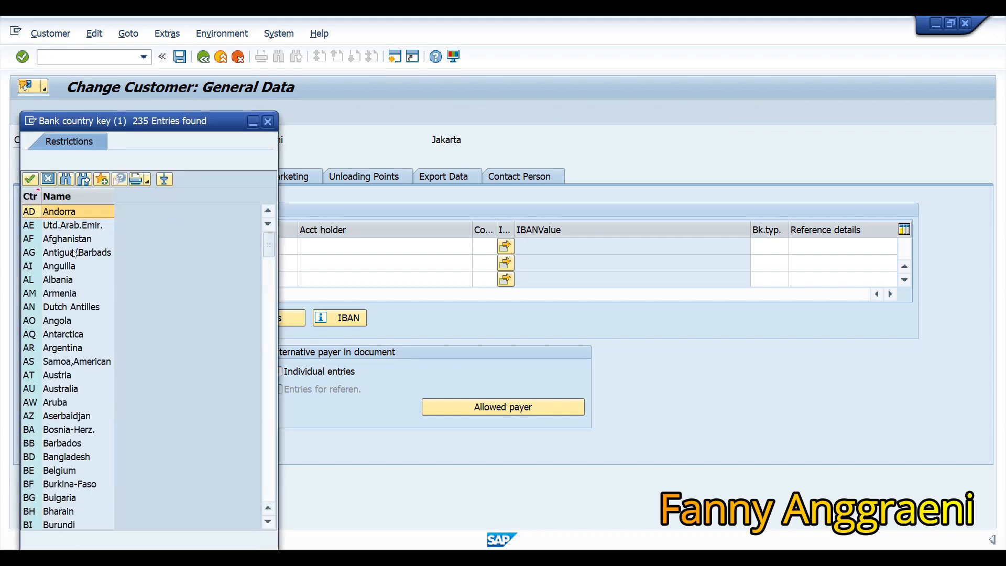
scroll(75, 253, down, 15)
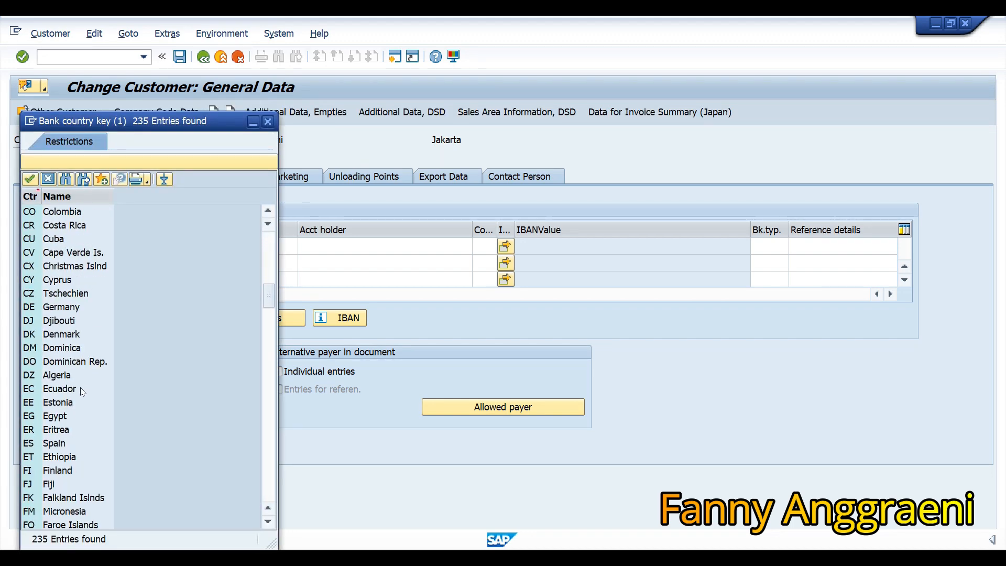
double_click(29, 311)
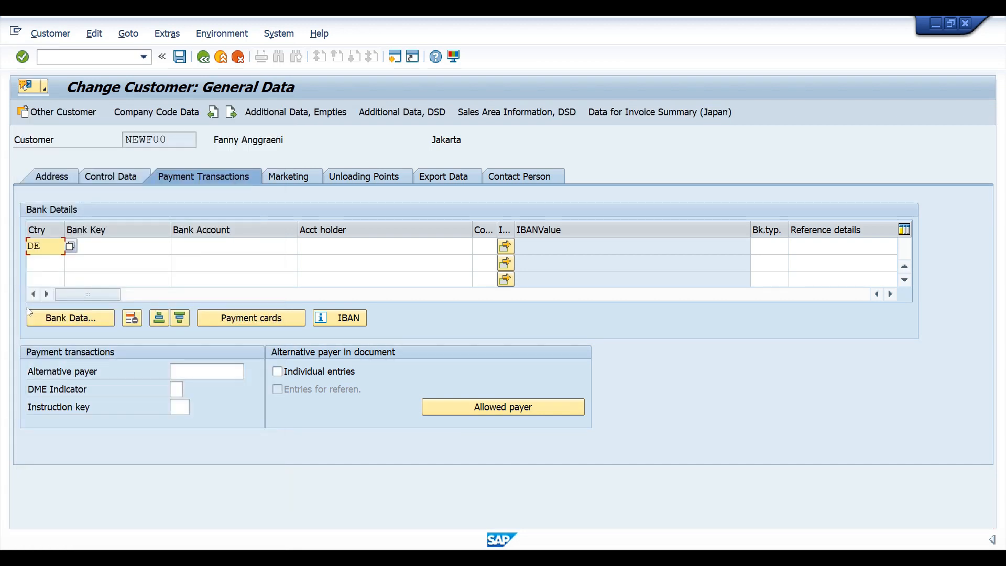
key(Tab)
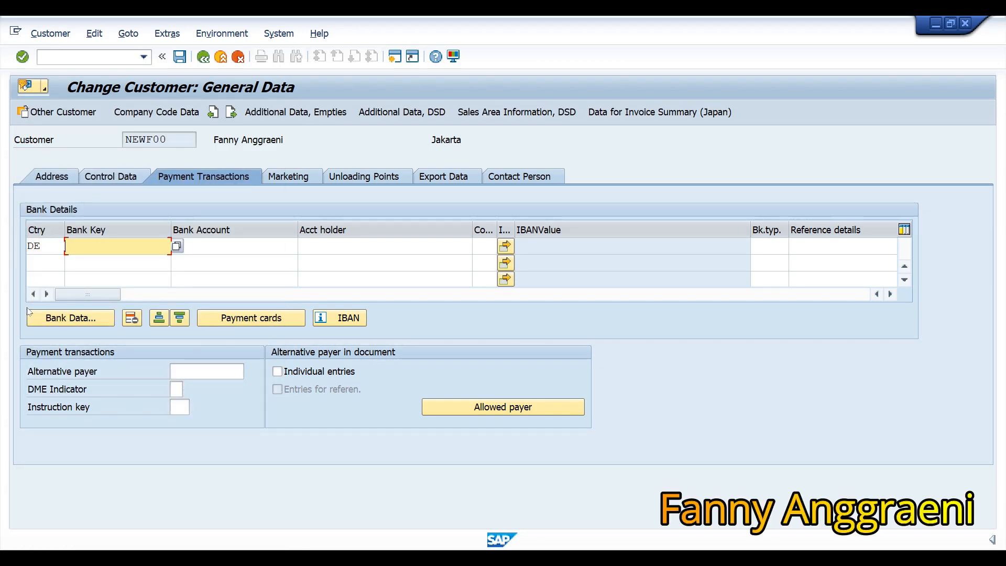
text(123456)
text(6)
text(00)
click(262, 253)
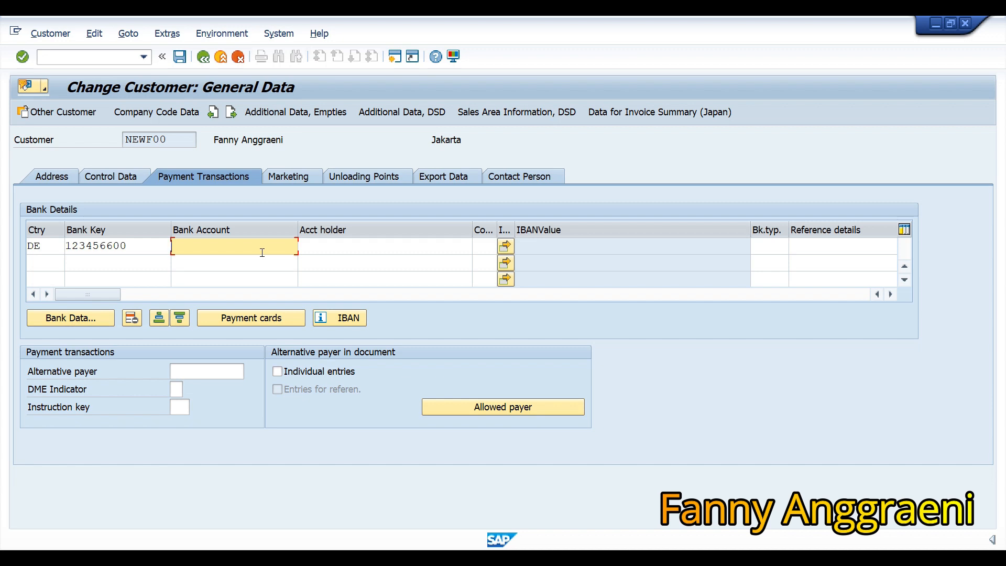
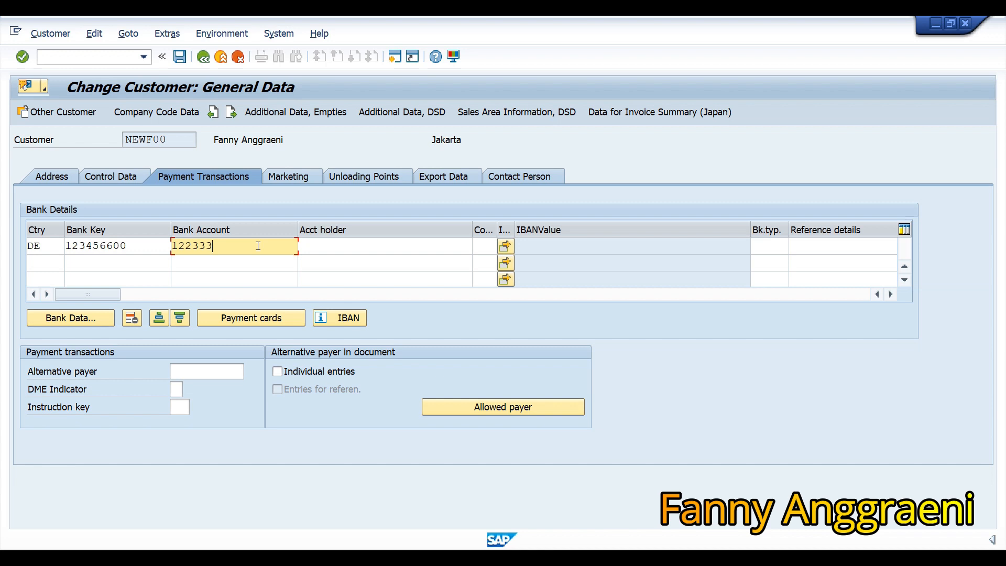
key(Return)
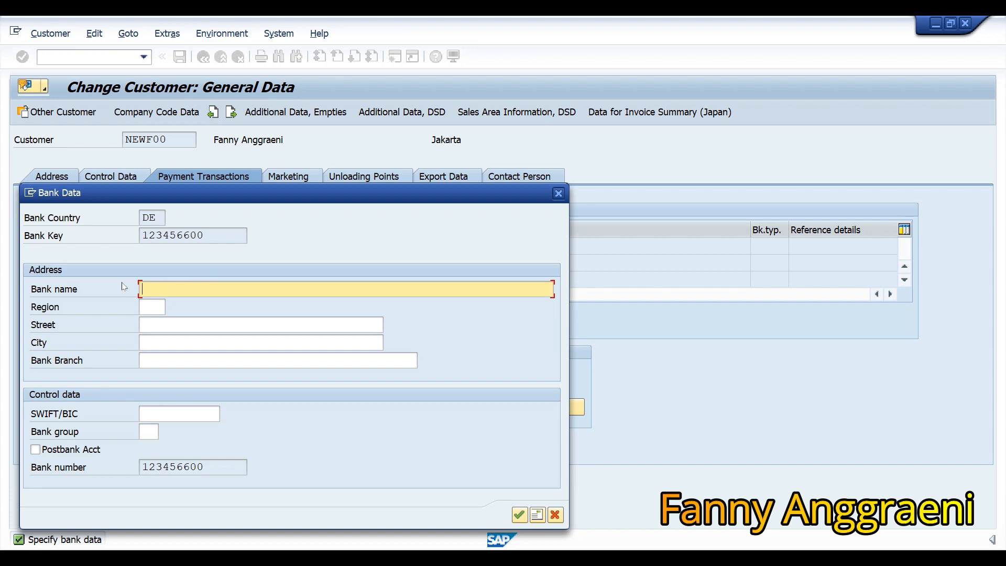
Name the bank 'Fanny Bank' and set its region to 09 Bavaria.
text(Fanny Bank)
click(147, 306)
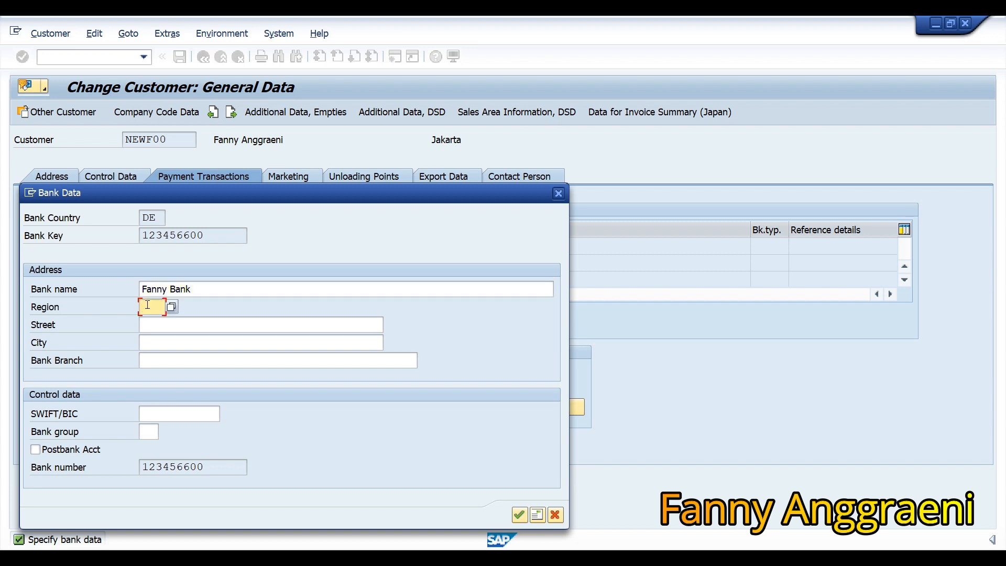
click(173, 309)
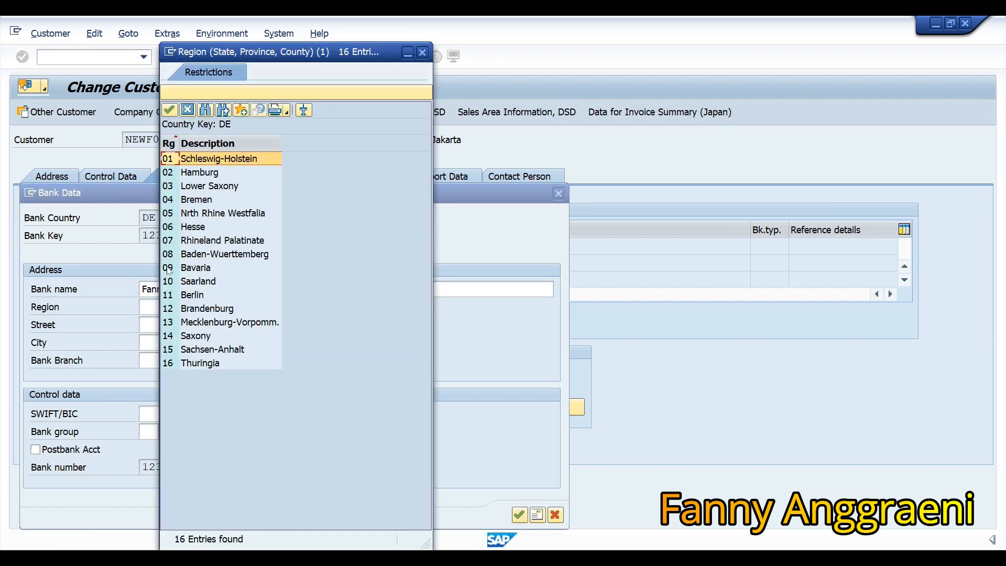
click(169, 270)
click(169, 270)
Fill in the bank's street, city Jakarta and branch Kyai Tapa, then confirm the bank data.
click(163, 327)
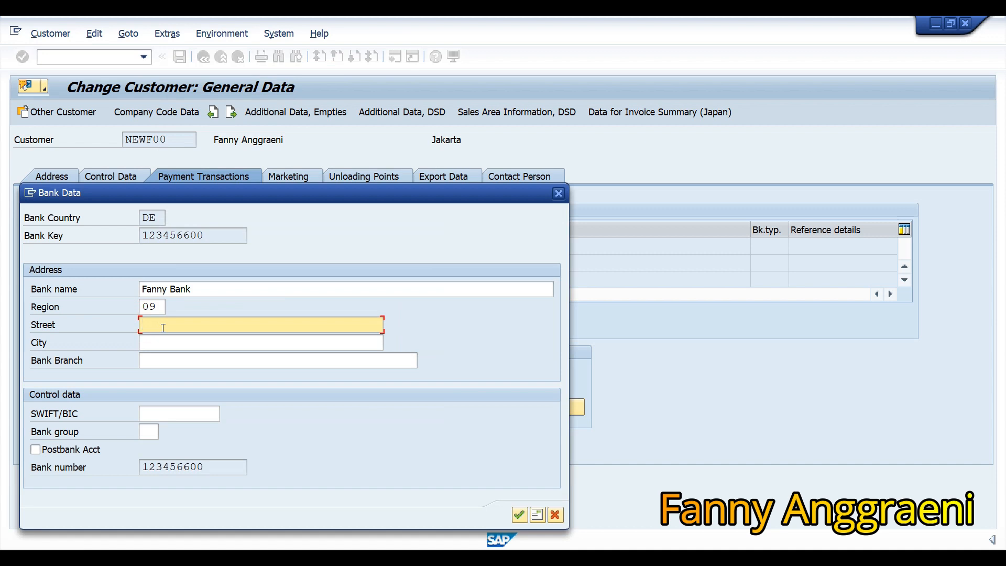
click(162, 347)
text(Jakarta)
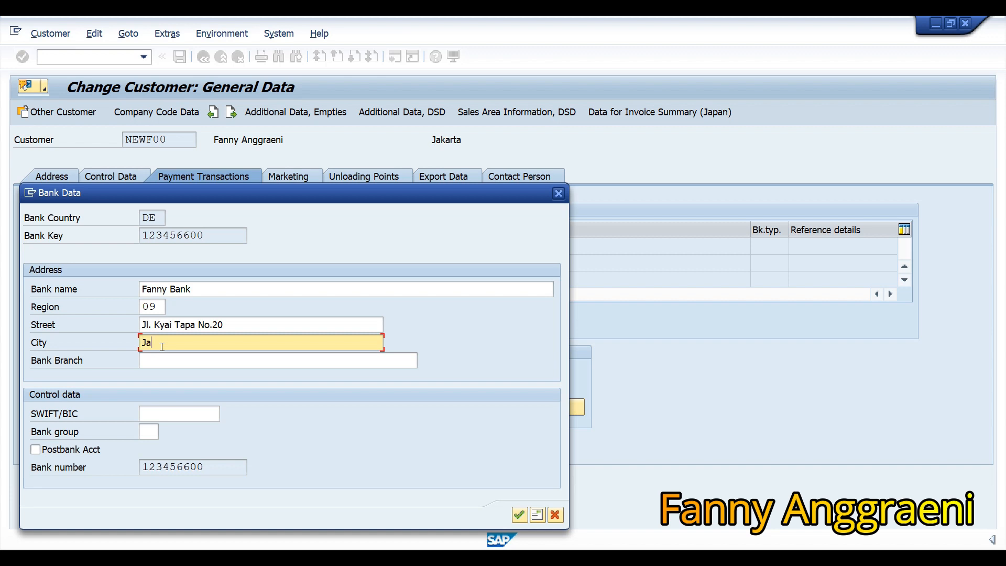
click(193, 361)
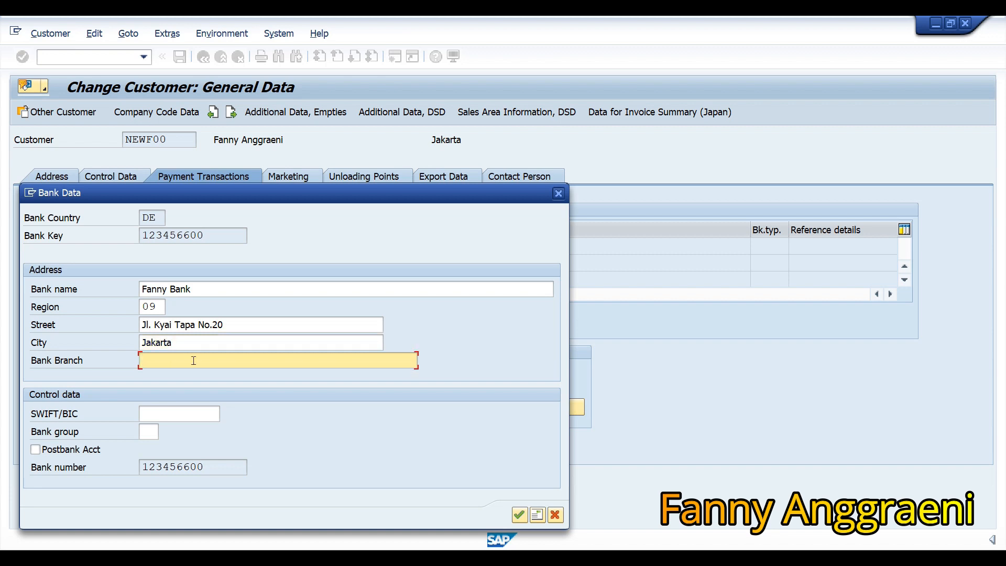
text(Kyai Tapa)
click(164, 289)
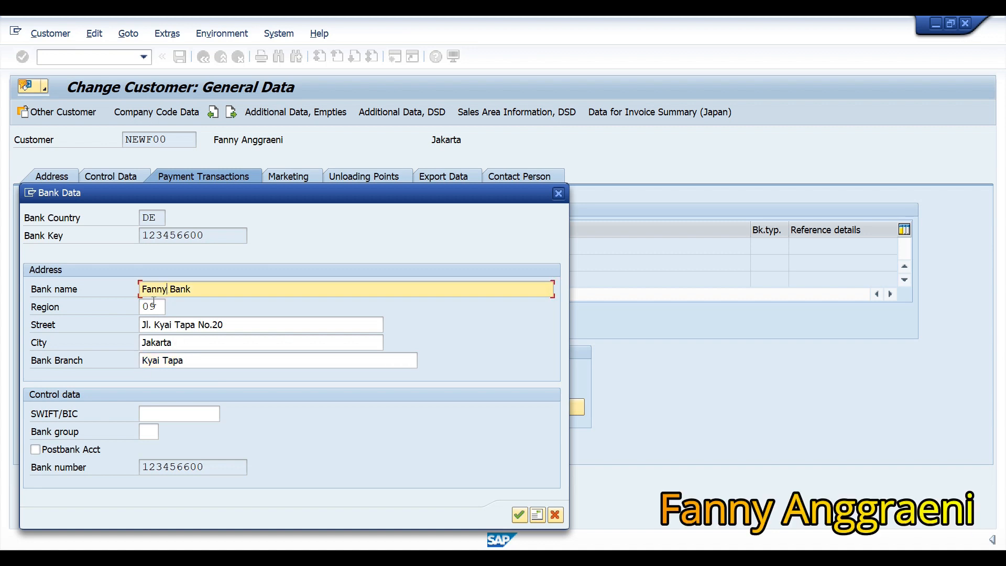
click(149, 307)
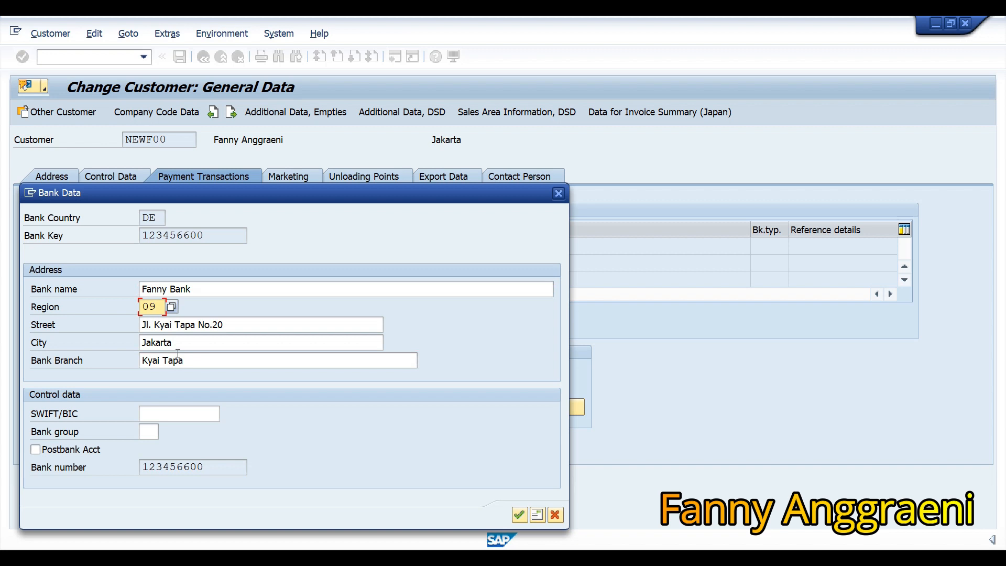
click(520, 516)
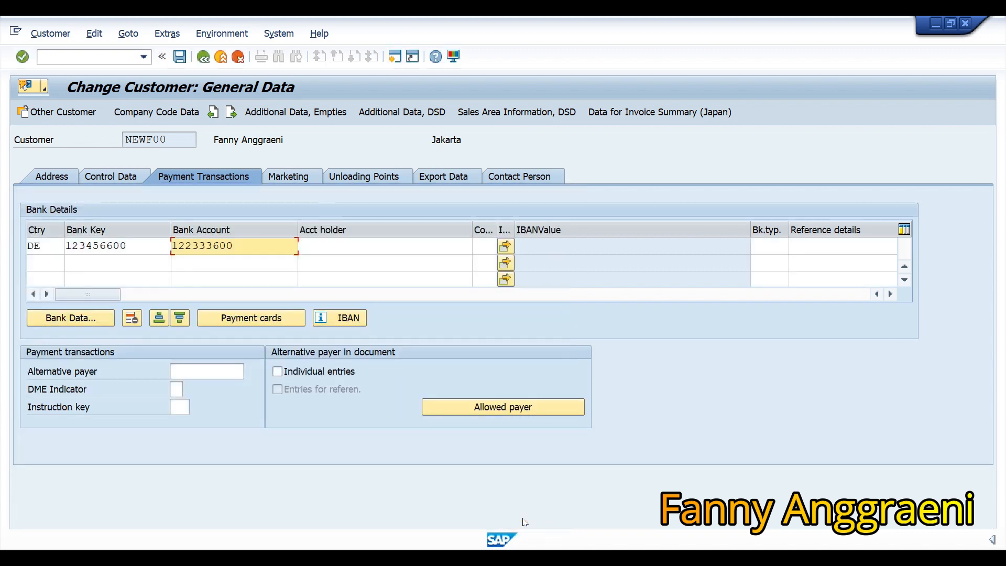
Save the customer's bank changes and close the Customer Change prompt.
click(180, 57)
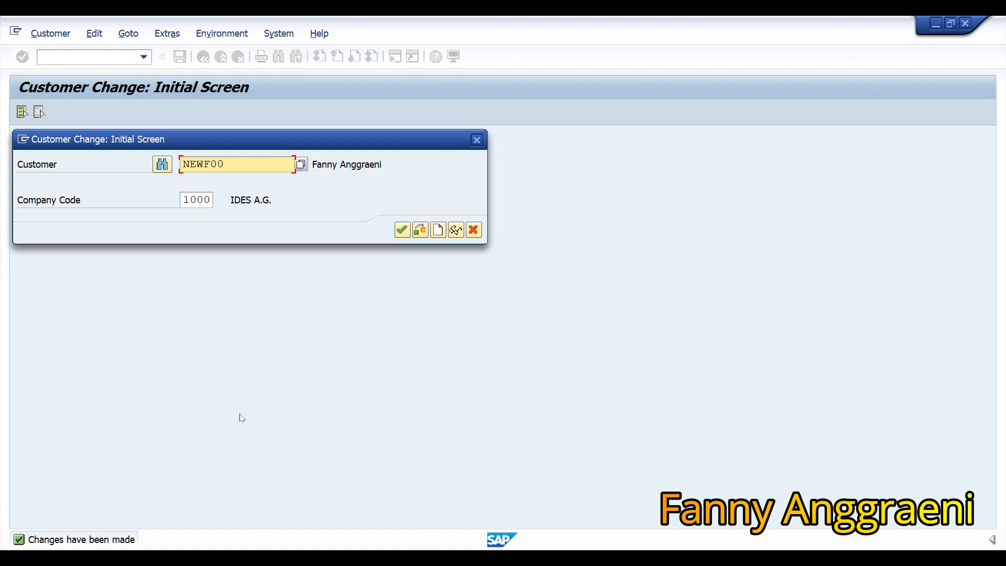
click(477, 141)
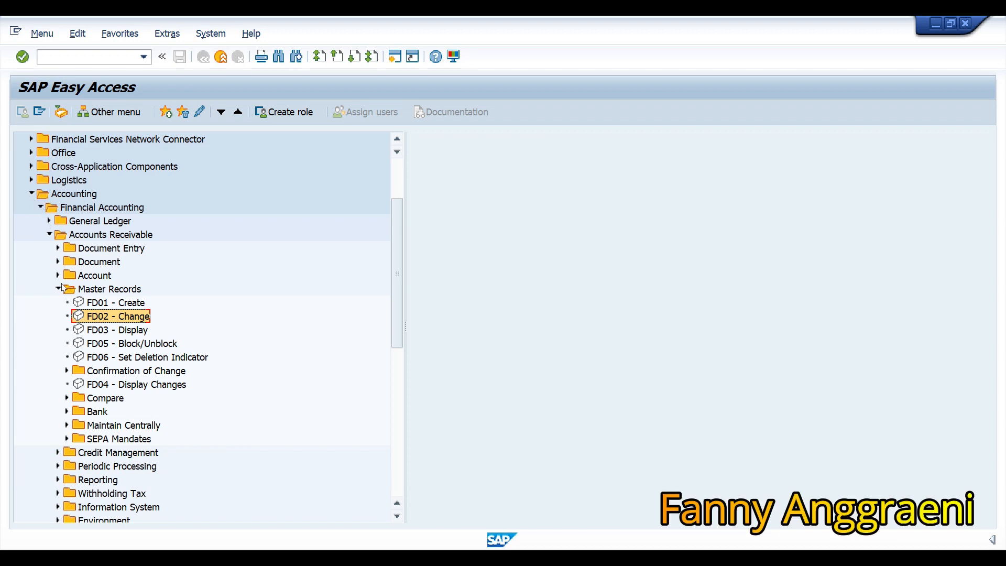
Collapse Accounts Receivable, expand Banks and launch S_P99_41000166 Display Bank Directory.
click(49, 236)
click(49, 275)
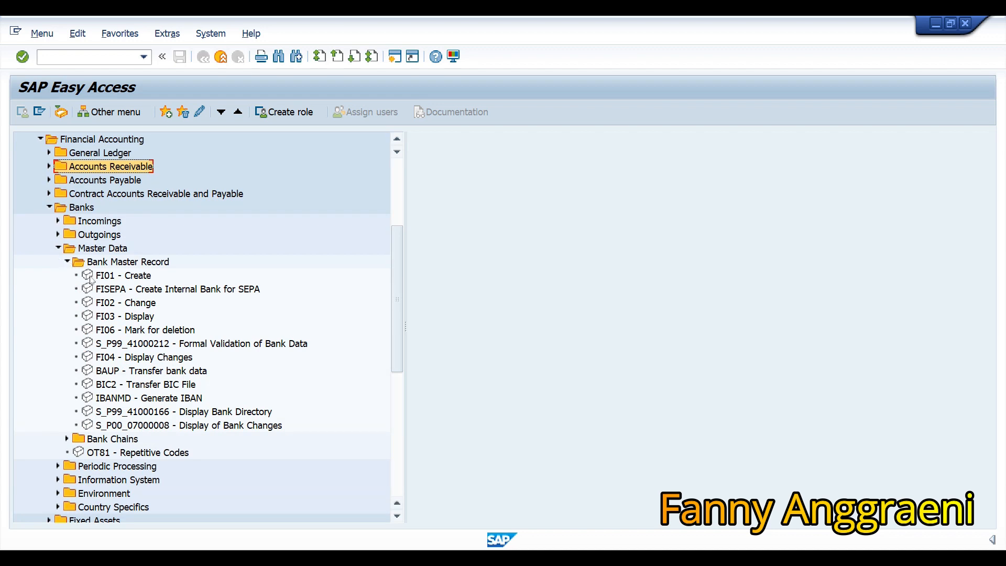
click(148, 413)
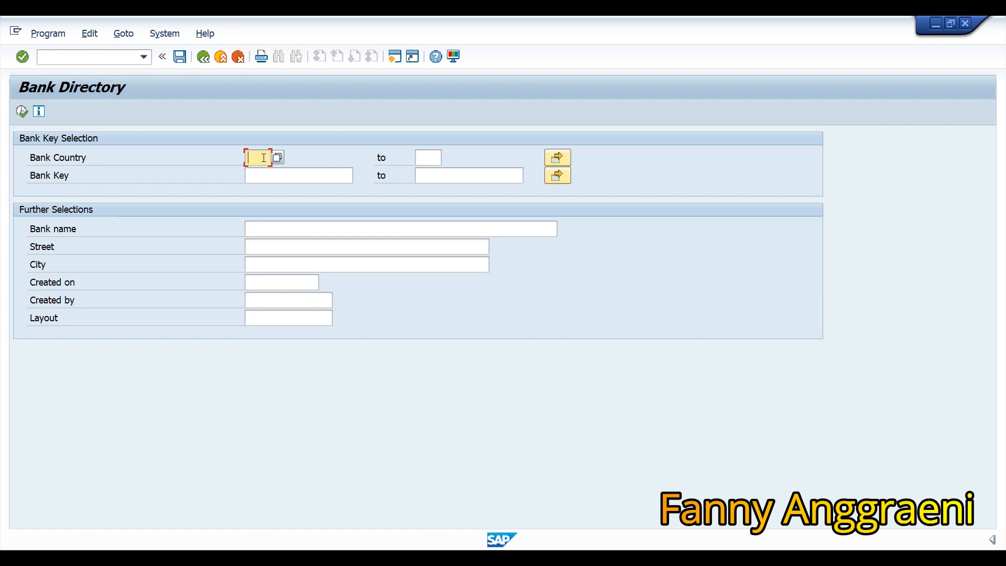
Run the Bank Directory report with bank country DE.
text(DE)
click(22, 111)
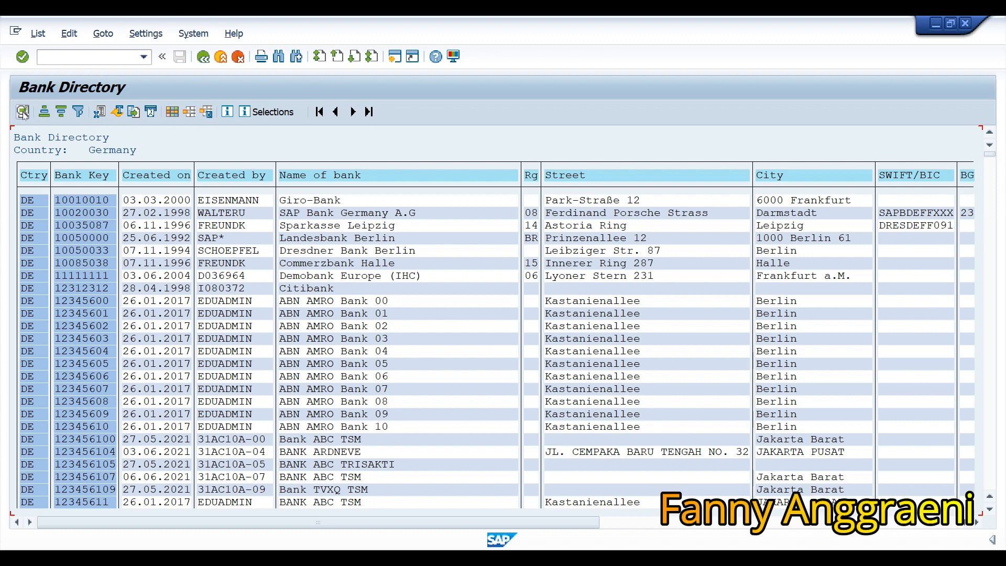
Find bank key 123456600 in the directory list, then close the hit list and Find dialog.
click(278, 57)
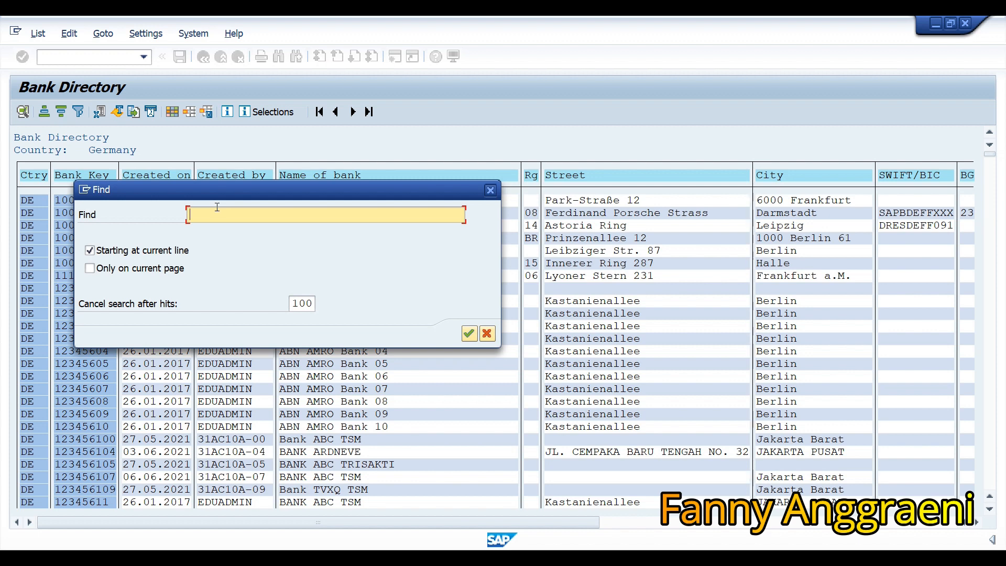
text(123456600)
click(469, 334)
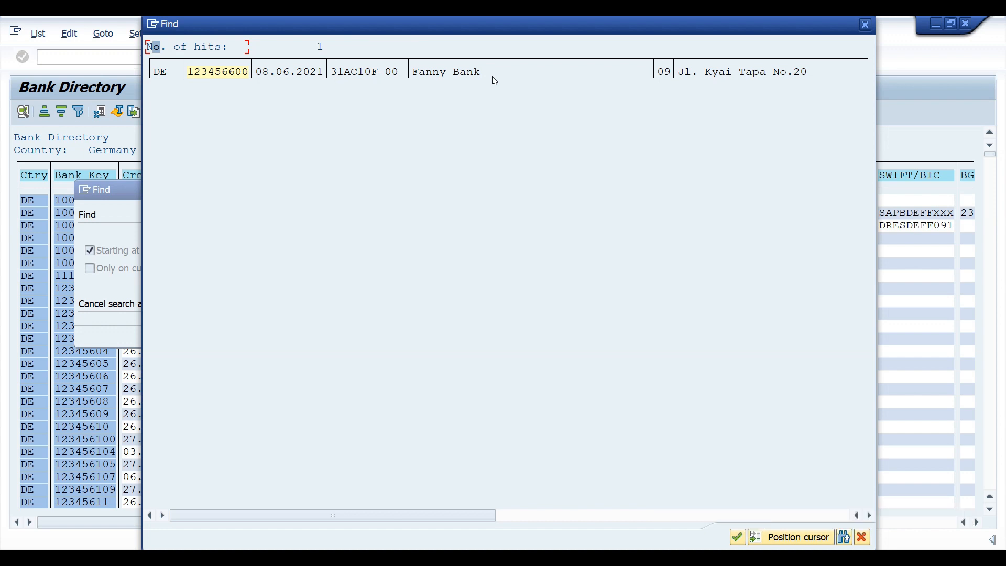
click(865, 25)
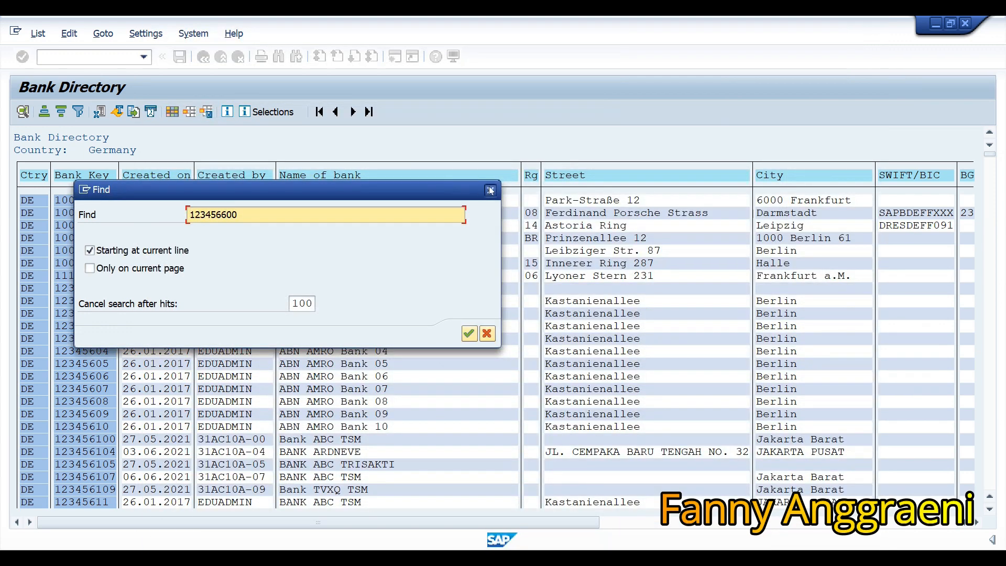
click(490, 191)
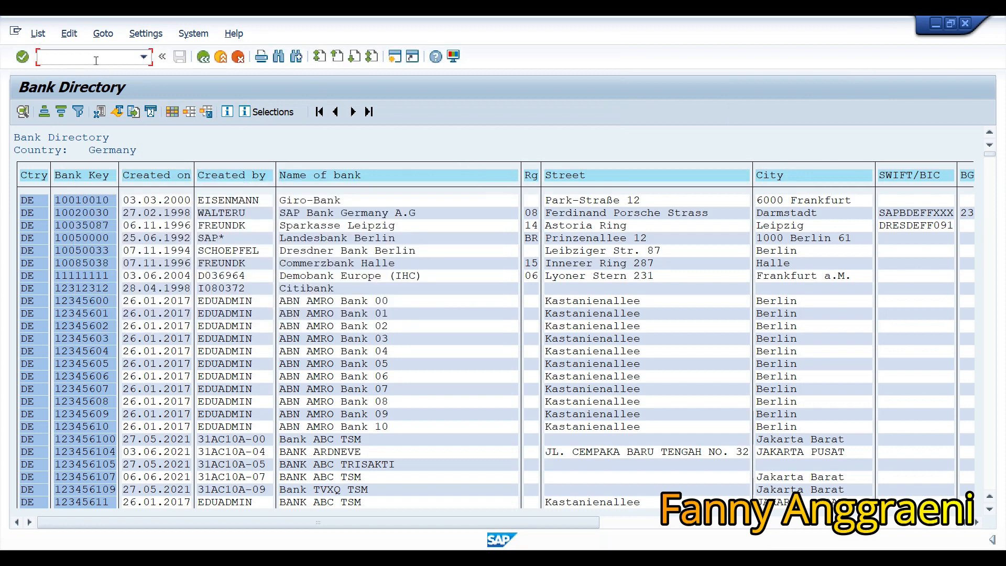
Leave the bank directory with /n and highlight item 1's office-supplies payment in Solution 21.
text(/n)
key(Return)
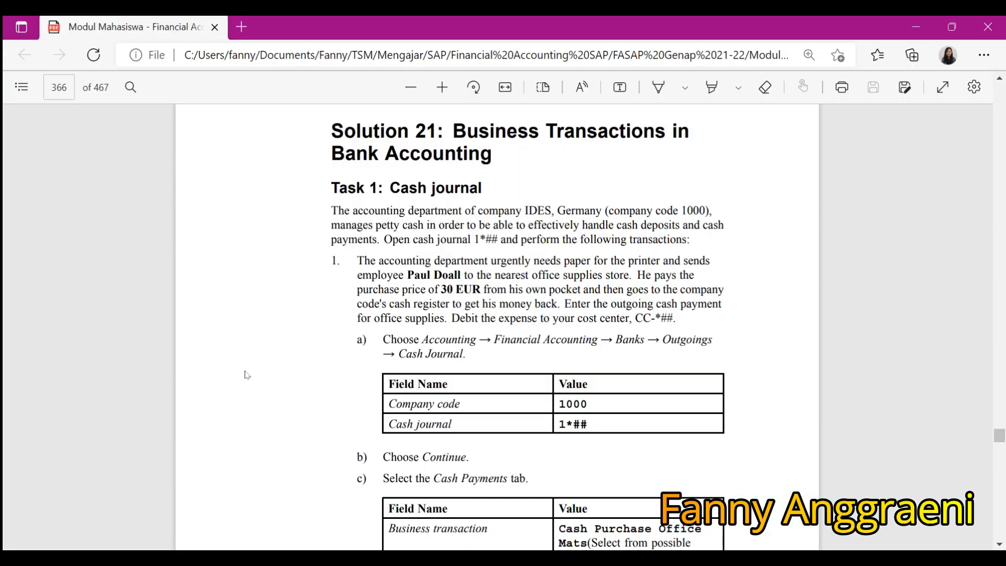
drag(357, 260, 629, 272)
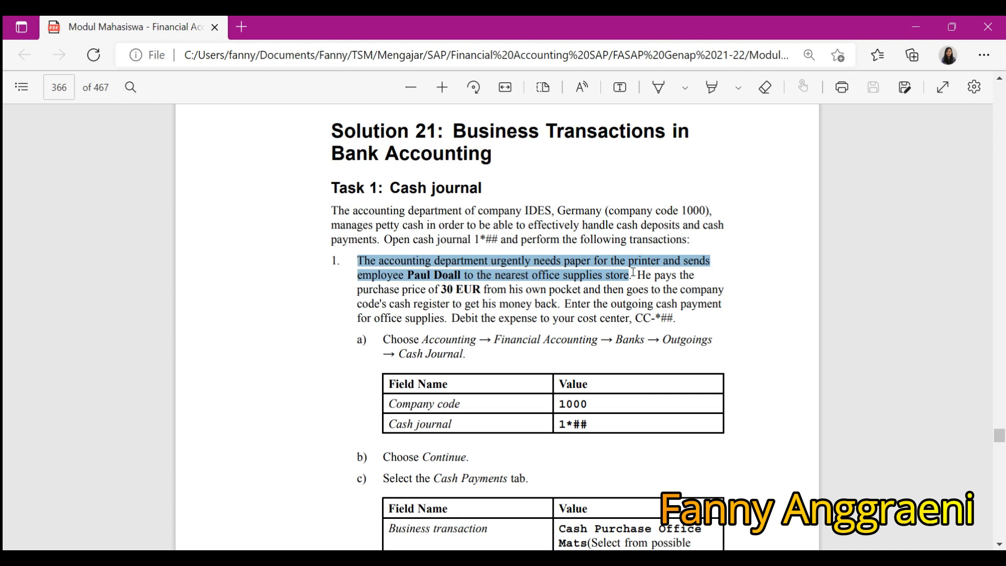
drag(632, 272, 562, 303)
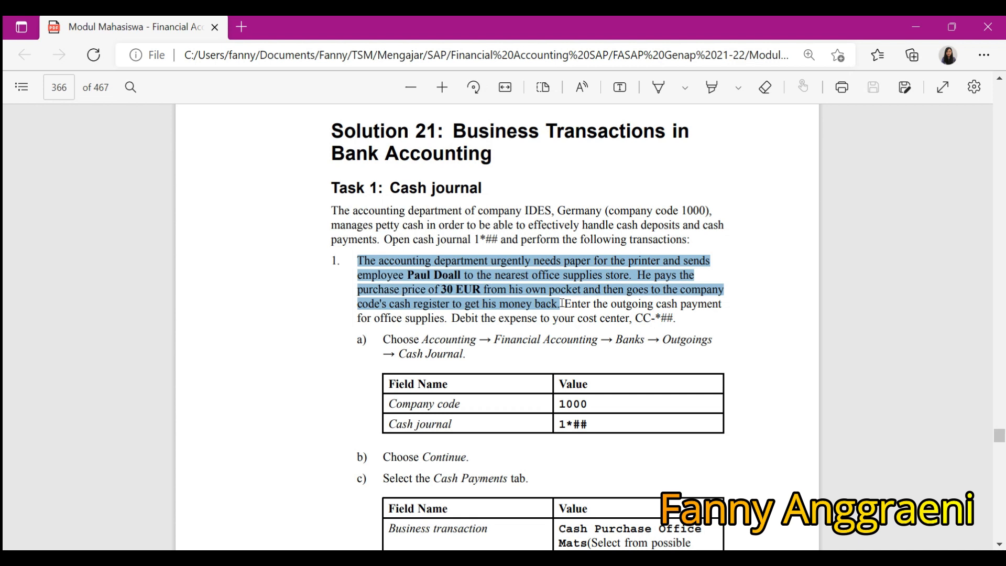
drag(561, 302, 562, 303)
Collapse Master Data, expand Banks > Outgoings and launch FBCJ - Cash Journal.
click(743, 296)
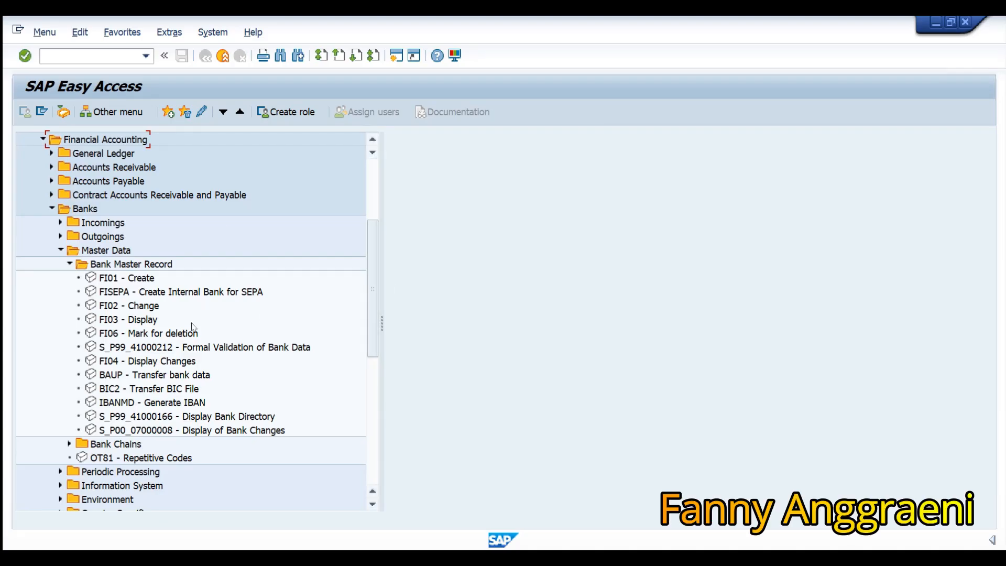
scroll(193, 326, up, 1)
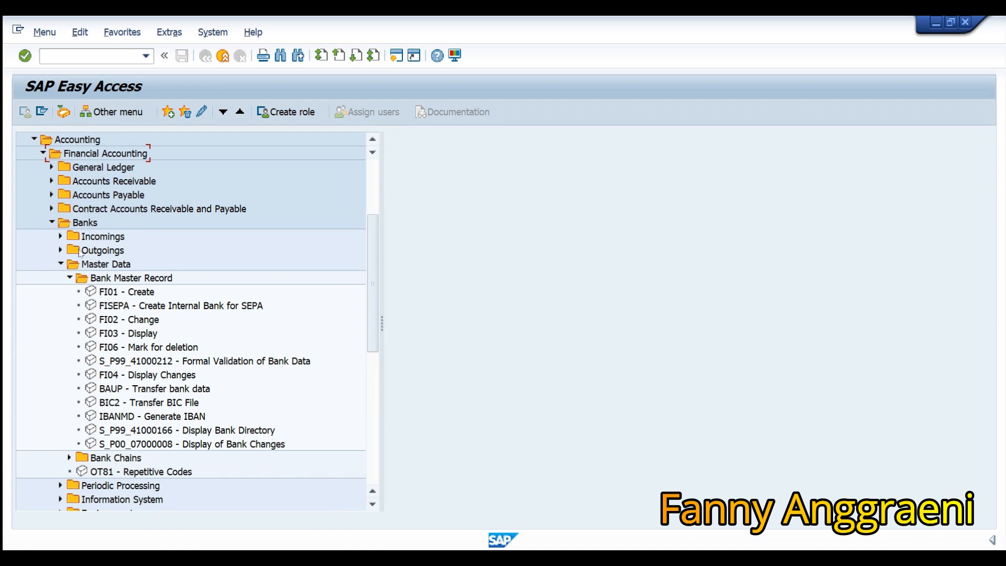
click(61, 263)
click(60, 250)
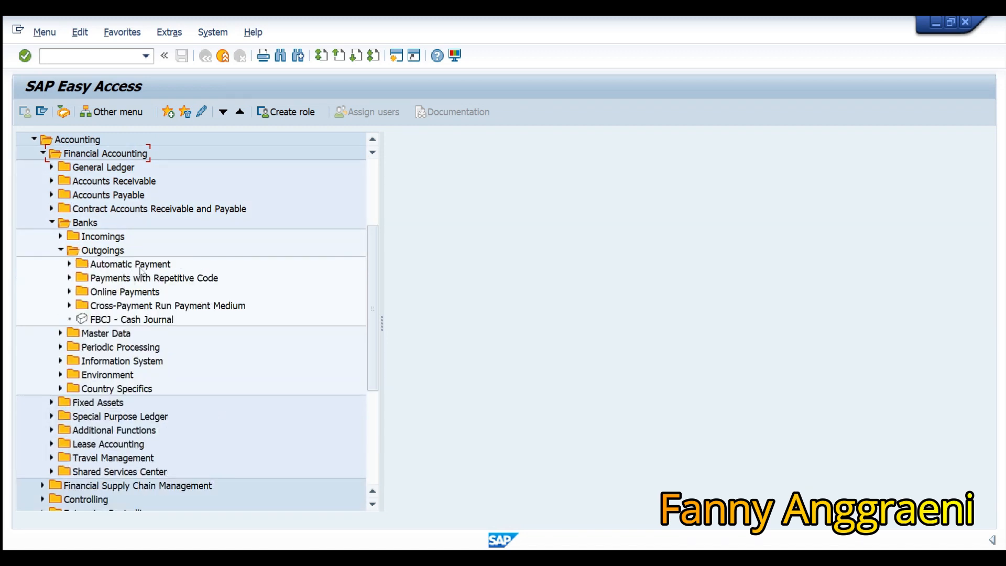
click(147, 320)
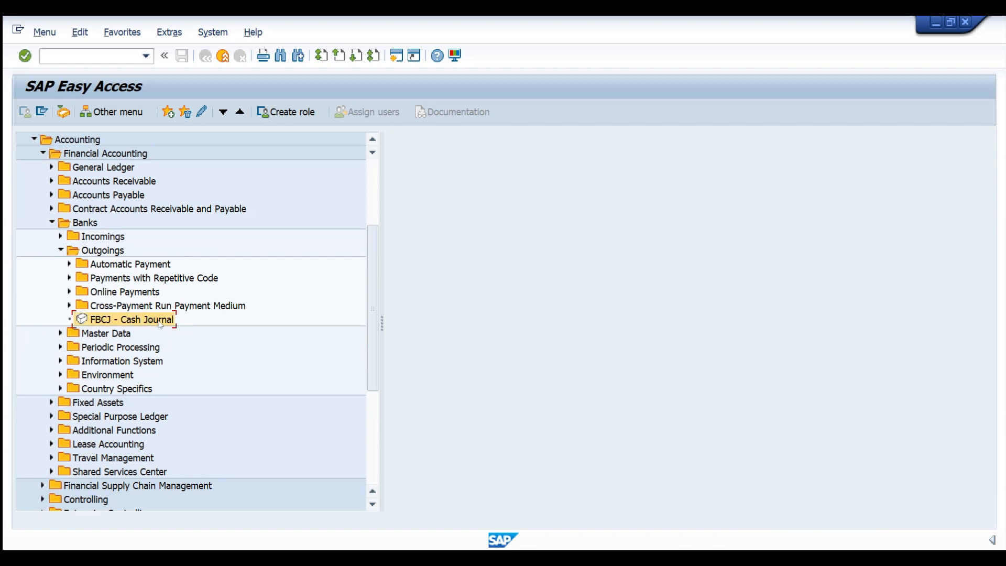
double_click(161, 322)
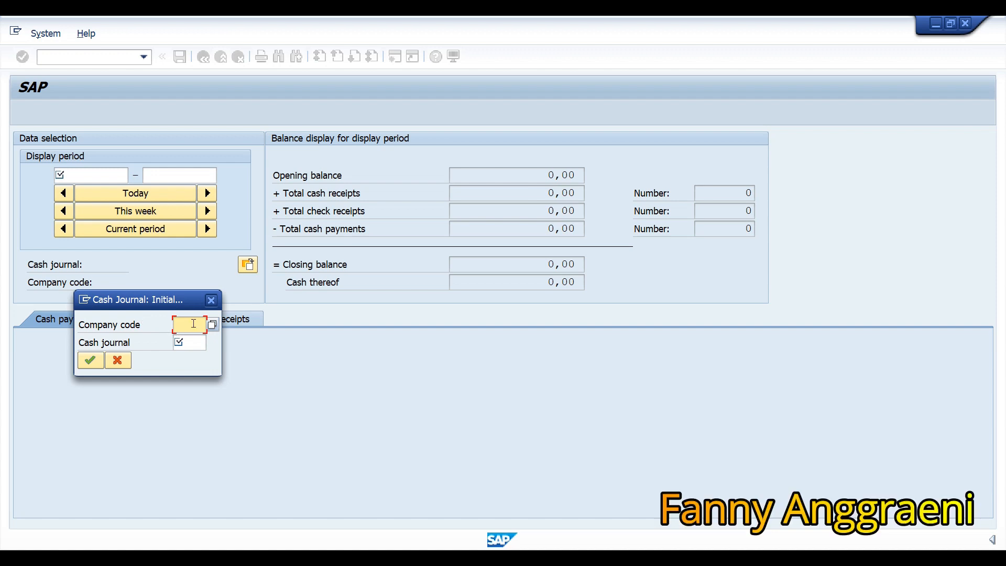
Open cash journal 1F00 for company code 1000.
text(1000)
click(193, 346)
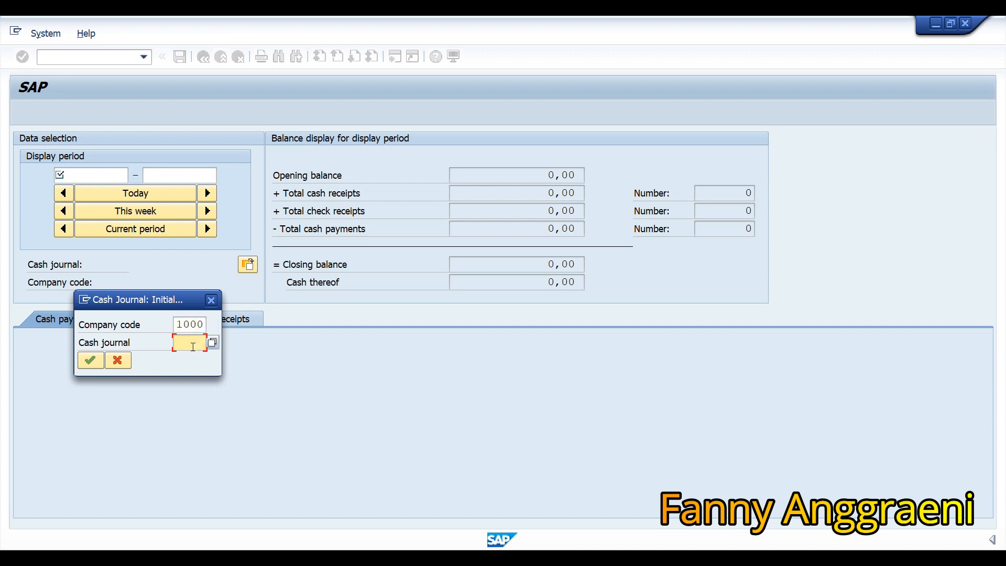
text(1F00)
click(95, 365)
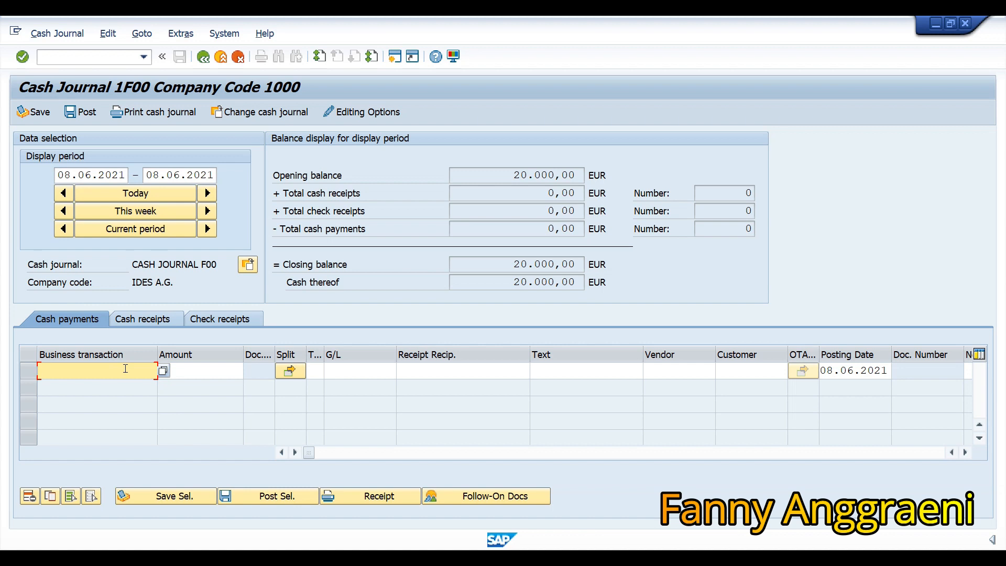
Choose CASH PURCHASE OFFICE MATS as the first row's business transaction.
click(163, 372)
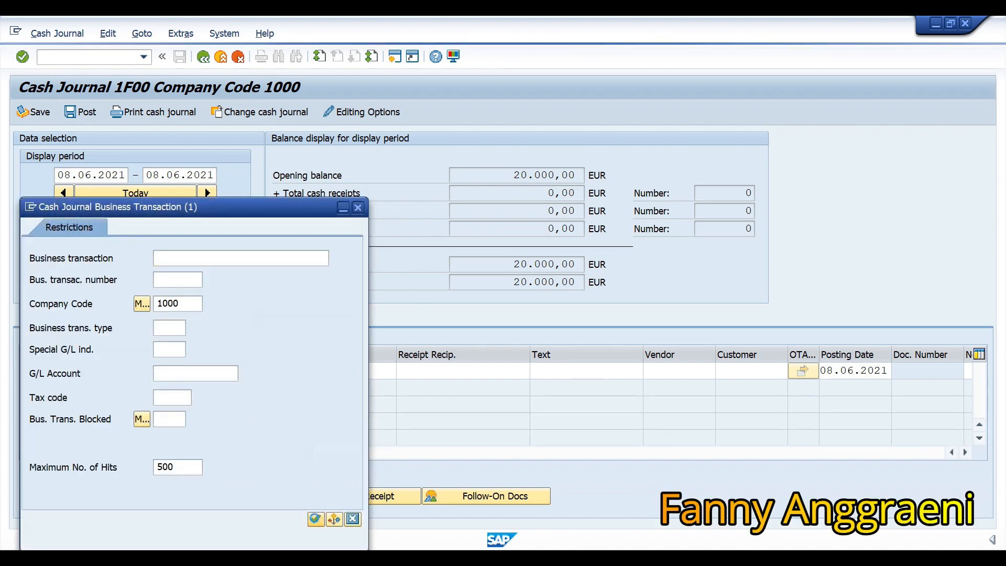
click(315, 519)
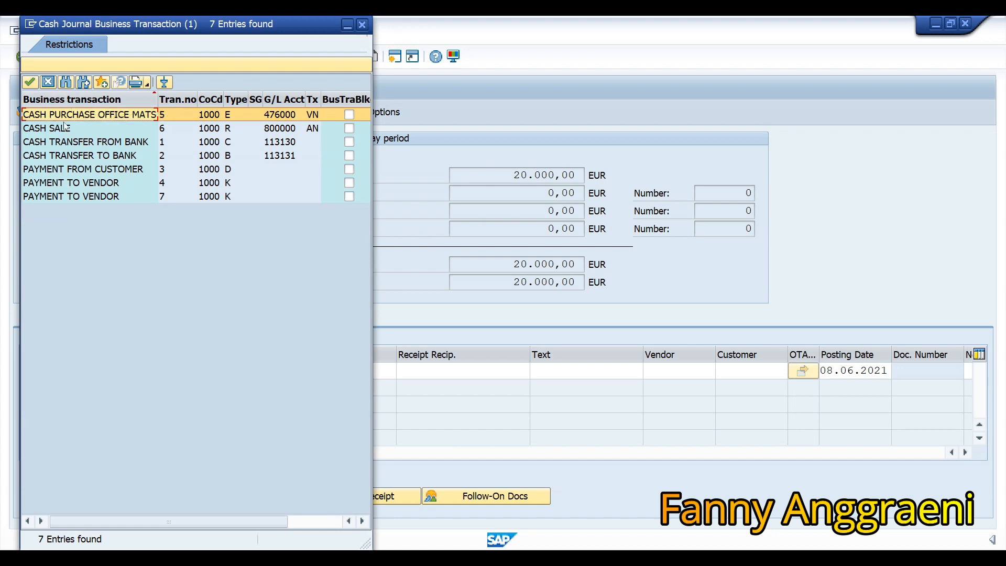
double_click(126, 119)
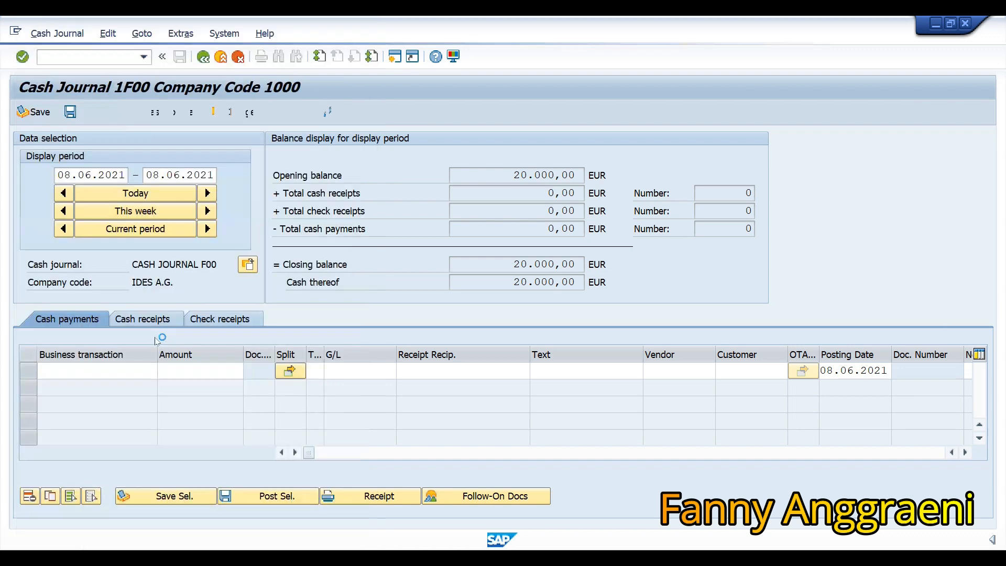
Enter amount 30, the recipient's name and text 'Printer Paper' in the payment row.
click(193, 375)
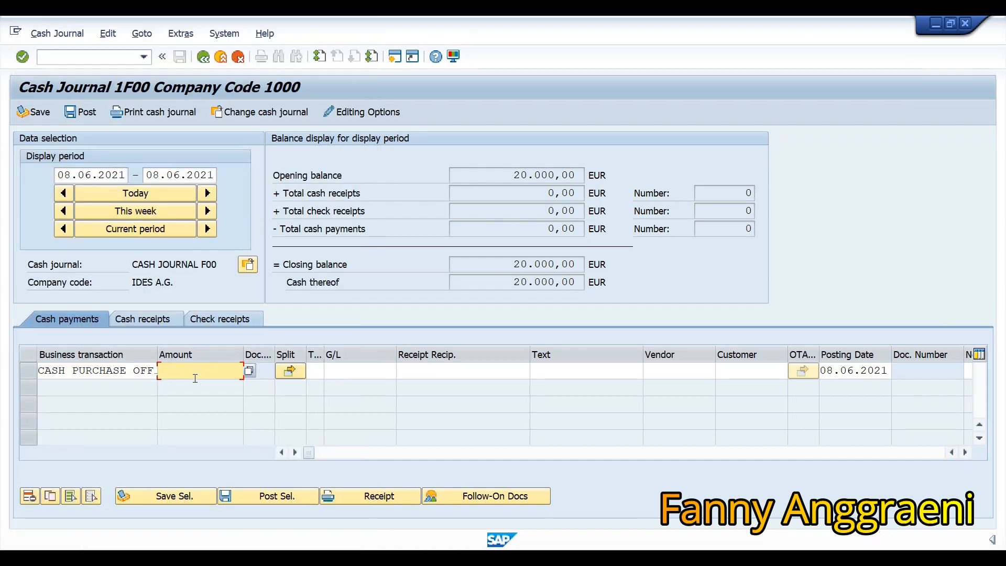
text(30)
click(419, 370)
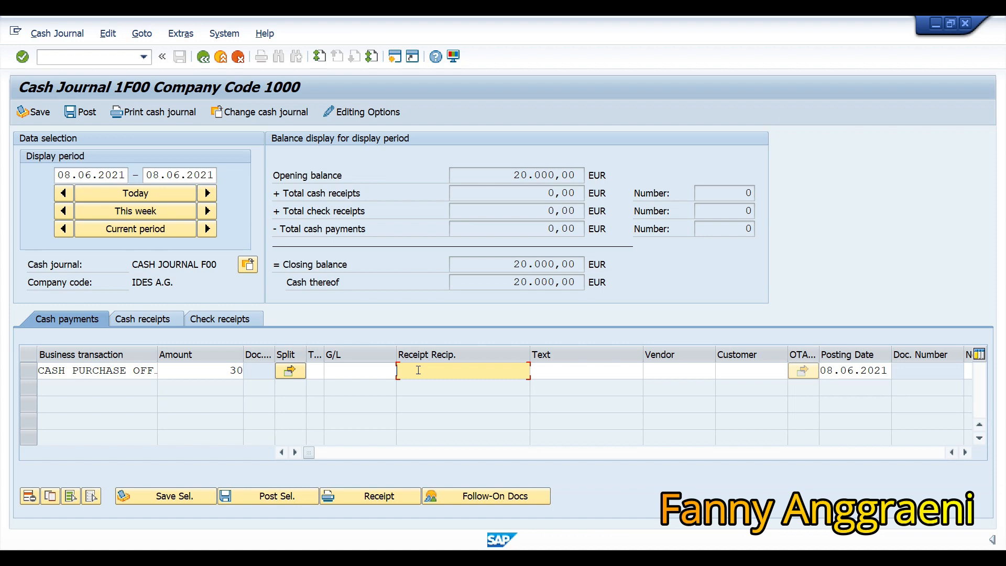
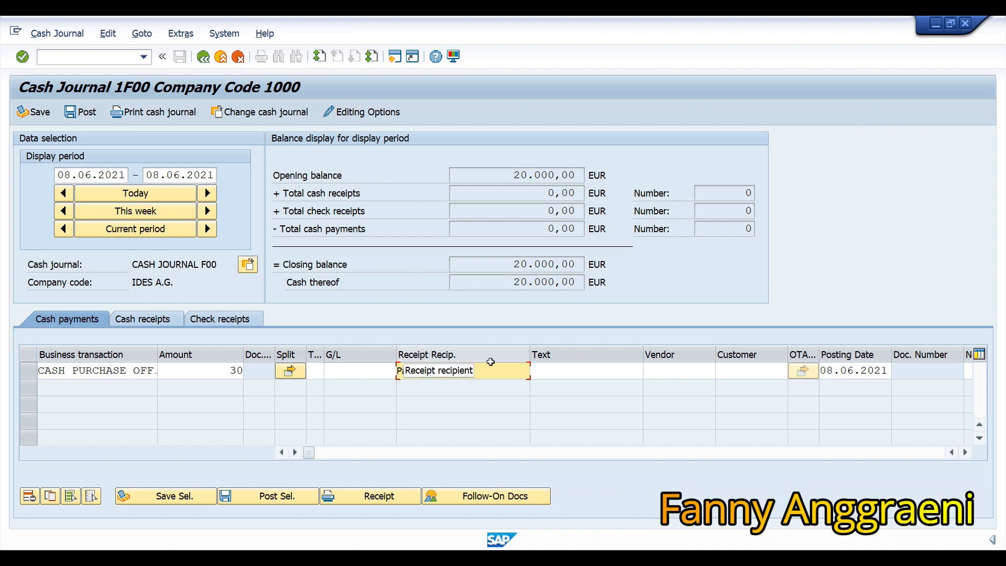
click(587, 371)
text(Printer Paper)
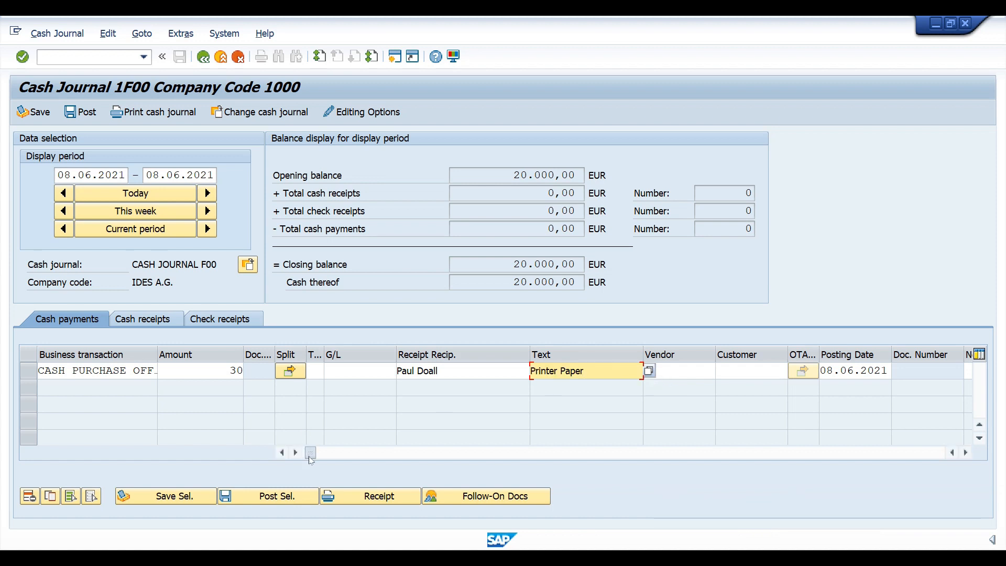
Set cost center CC-F00, validate the Printer Paper row and select it.
drag(315, 460, 484, 465)
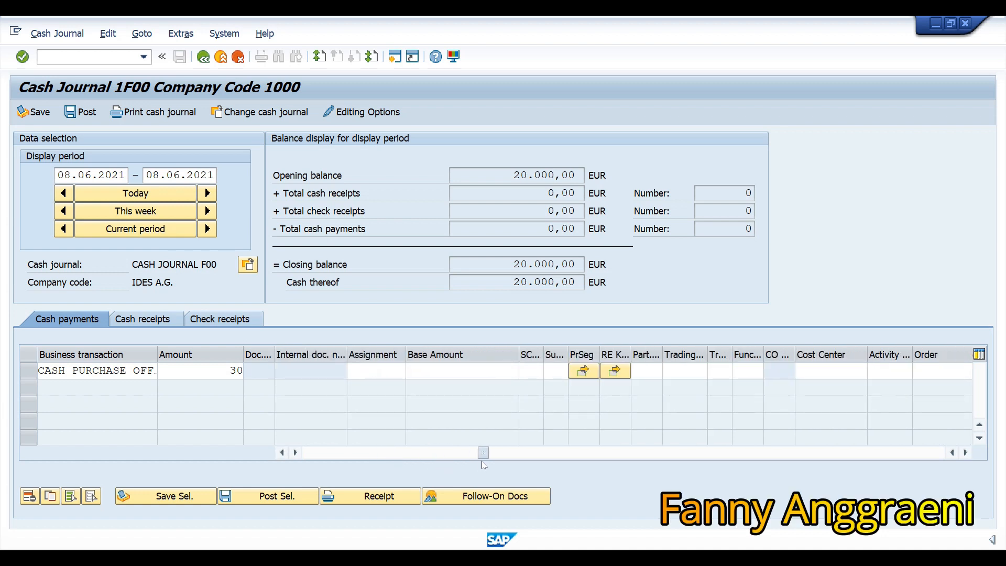
click(845, 369)
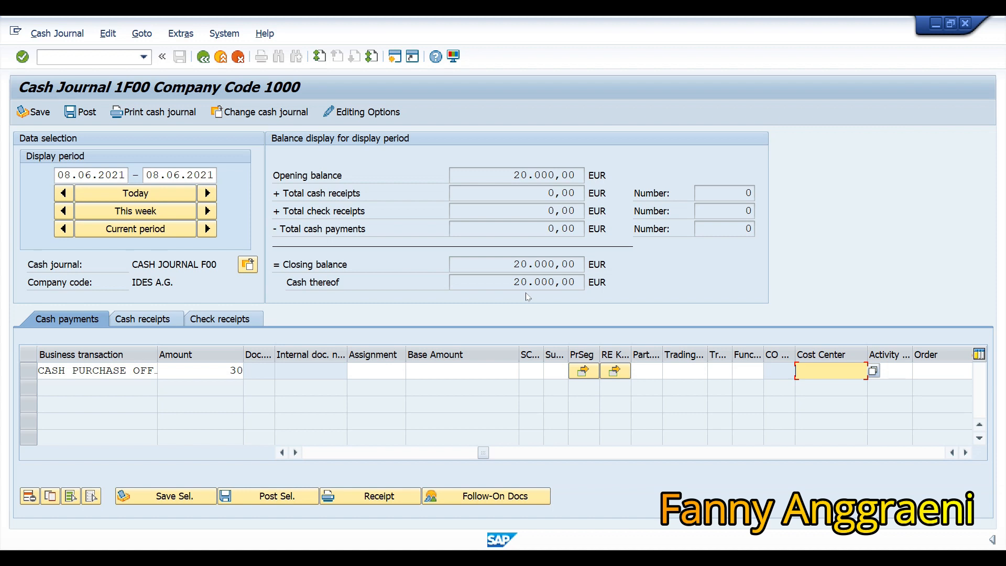
text(CC-F00)
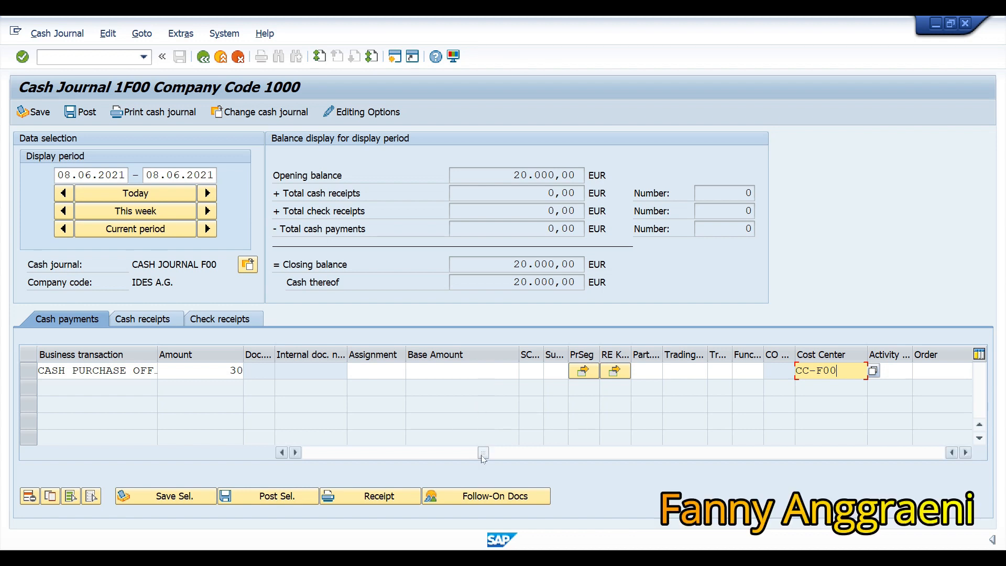
drag(483, 457, 283, 457)
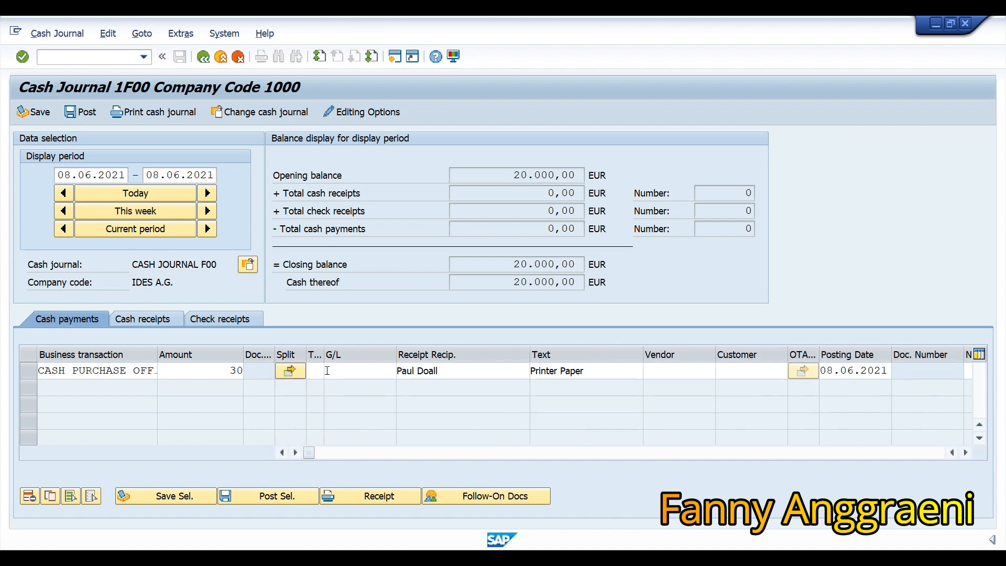
key(Return)
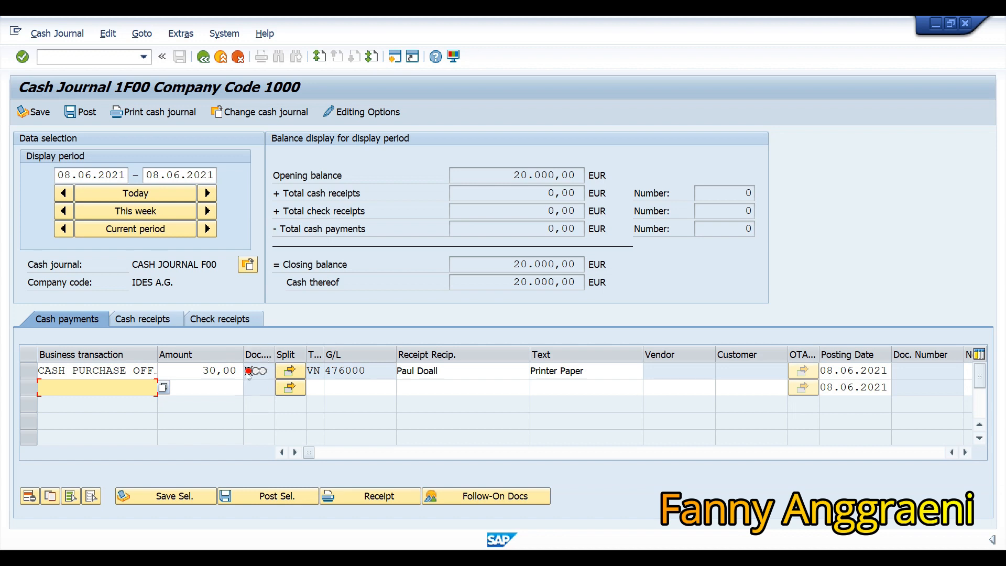
mouse_move(248, 372)
click(29, 373)
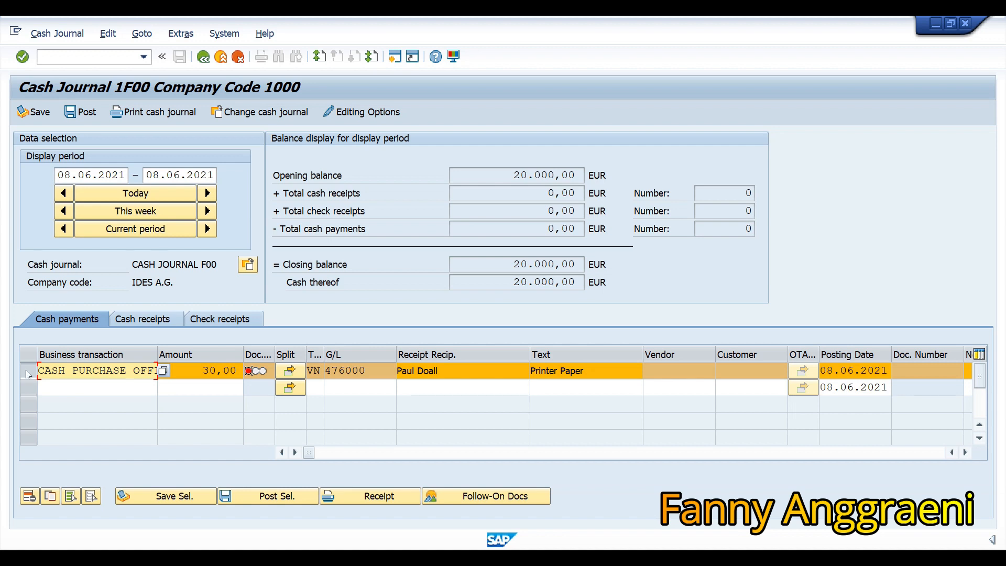
Save the Printer Paper payment, which becomes document 2 with closing balance 19.970,00 EUR.
click(32, 117)
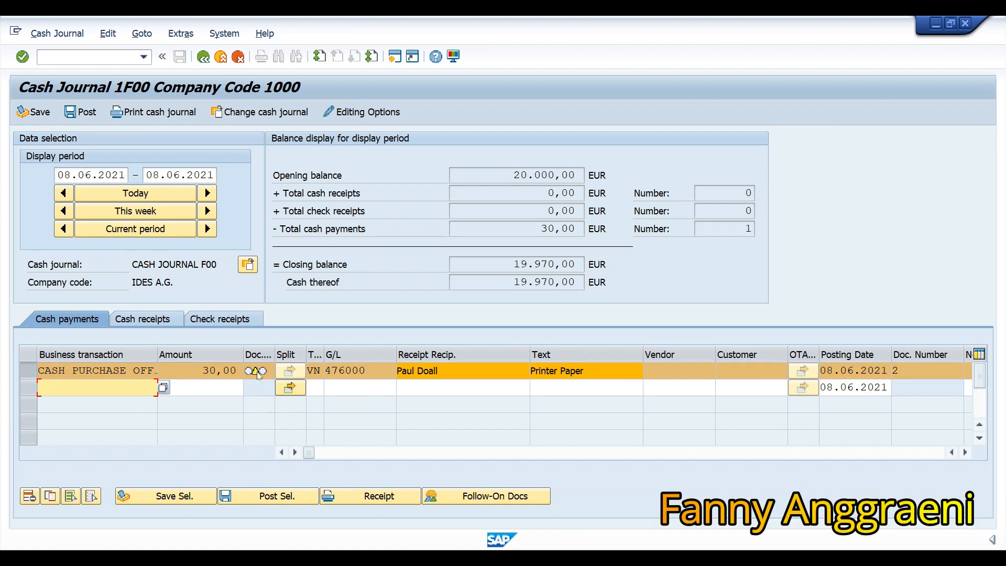
mouse_move(257, 373)
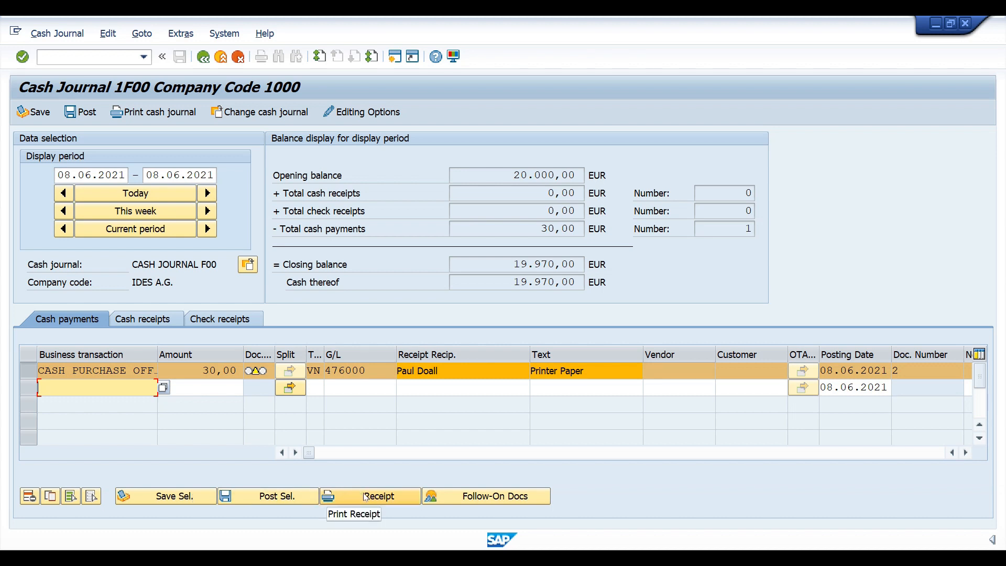
Print and review the receipt for cash document 2, then go back to the cash journal.
click(365, 496)
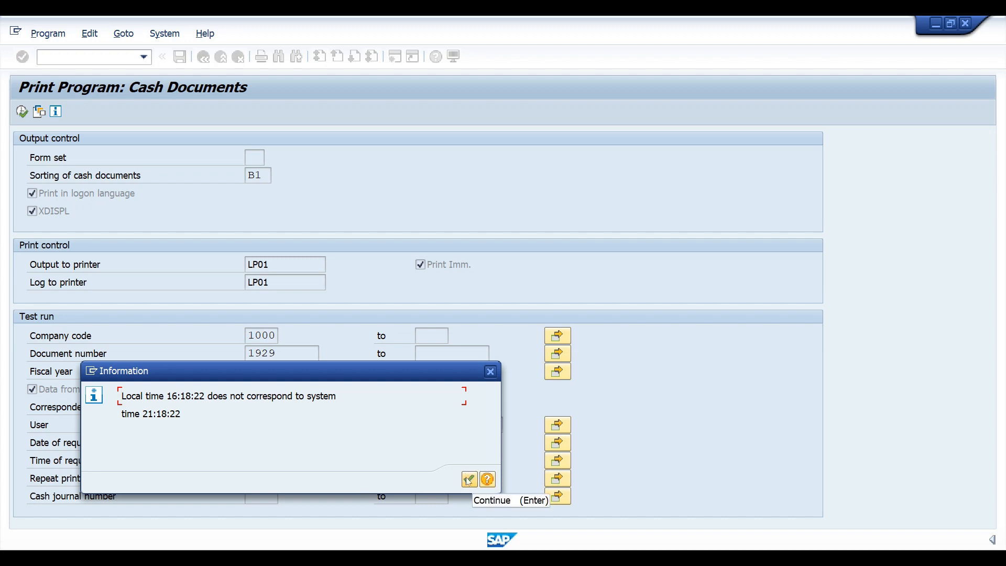
click(469, 479)
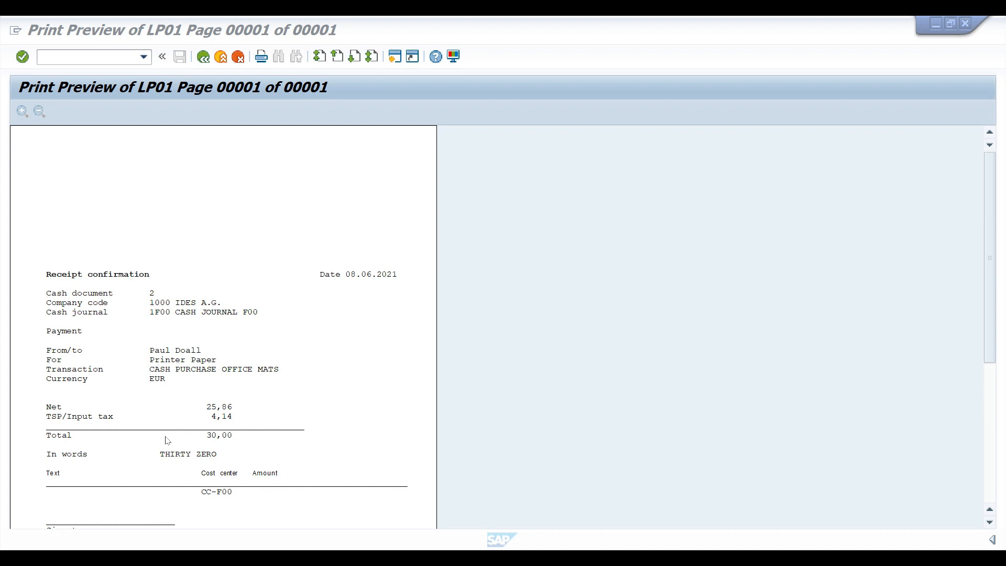
scroll(168, 441, down, 3)
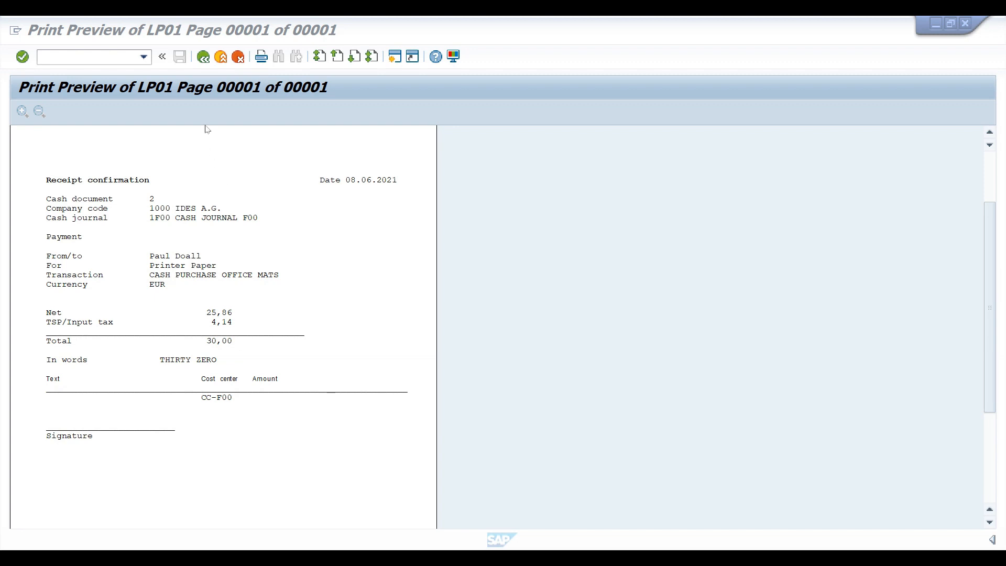
click(203, 58)
click(204, 58)
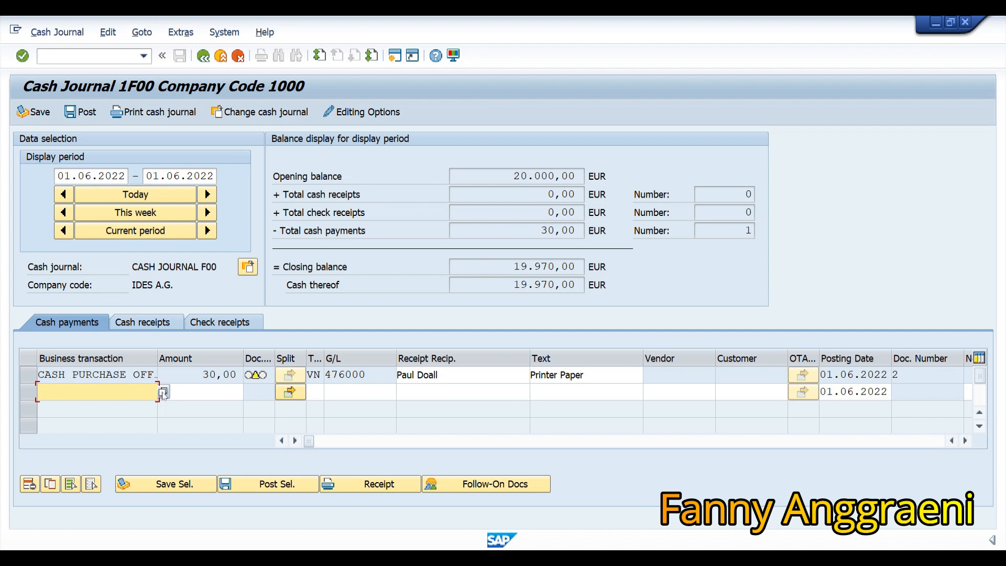
Pick CASH TRANSFER TO BANK from the business transaction list for the second payment row.
click(163, 393)
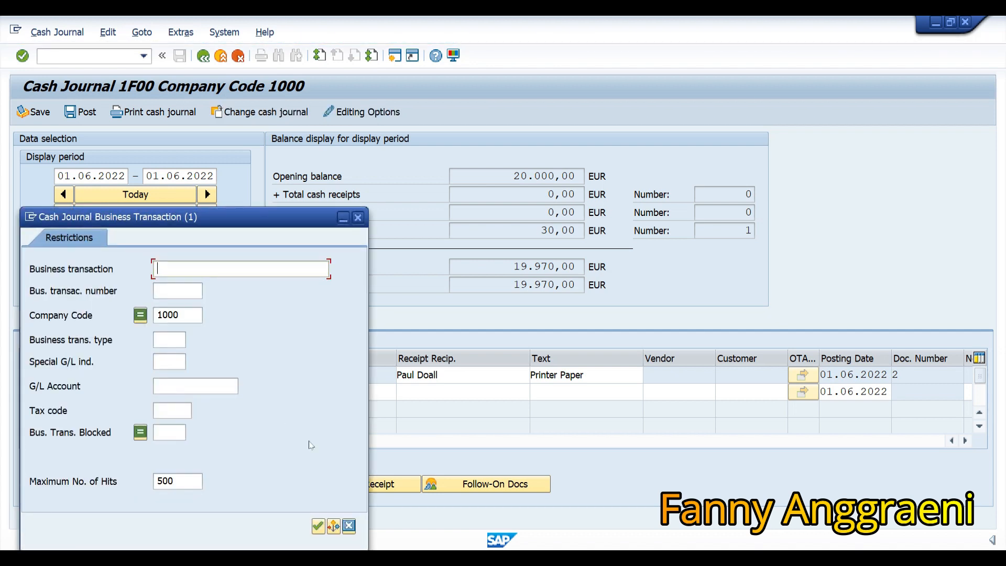
click(318, 525)
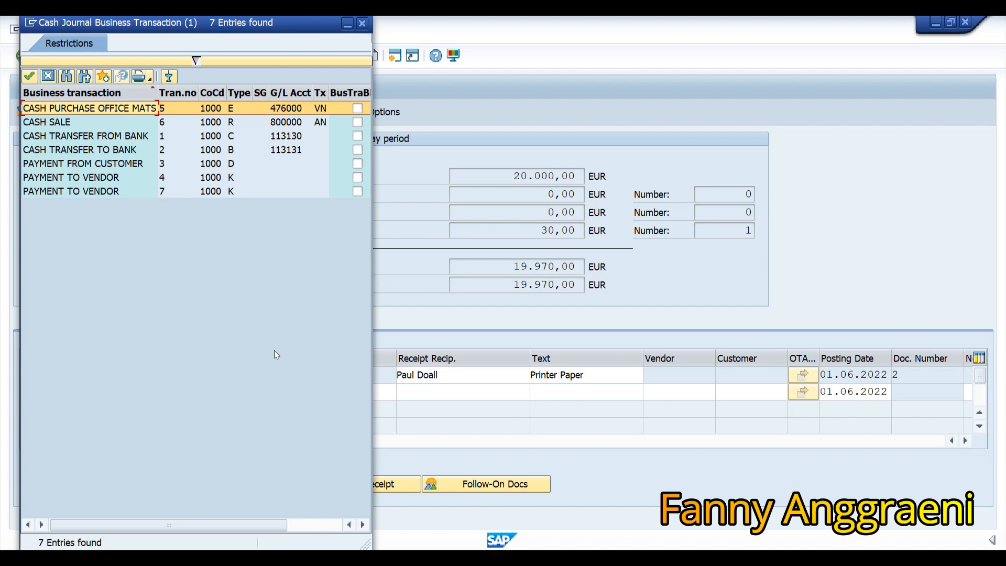
click(103, 152)
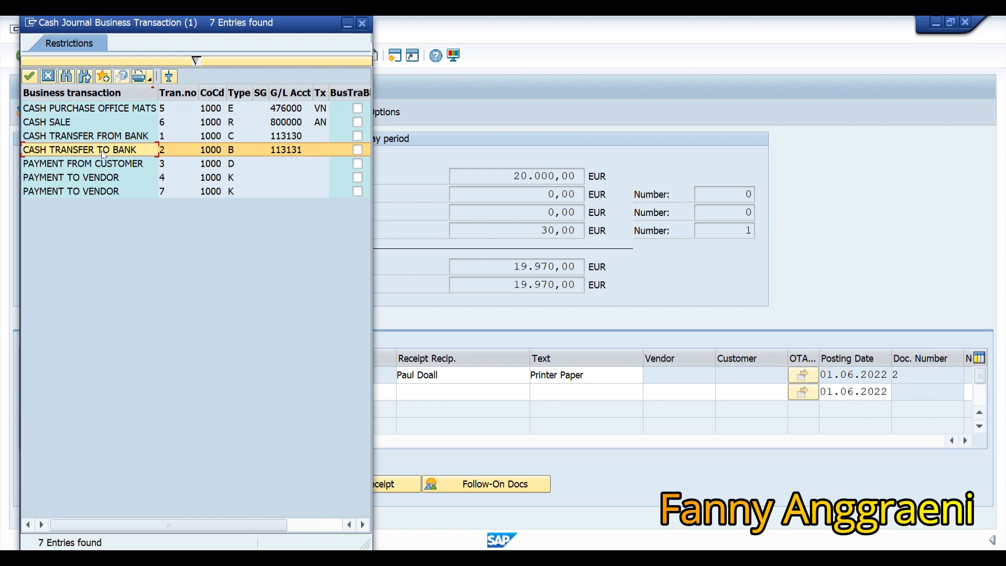
double_click(102, 152)
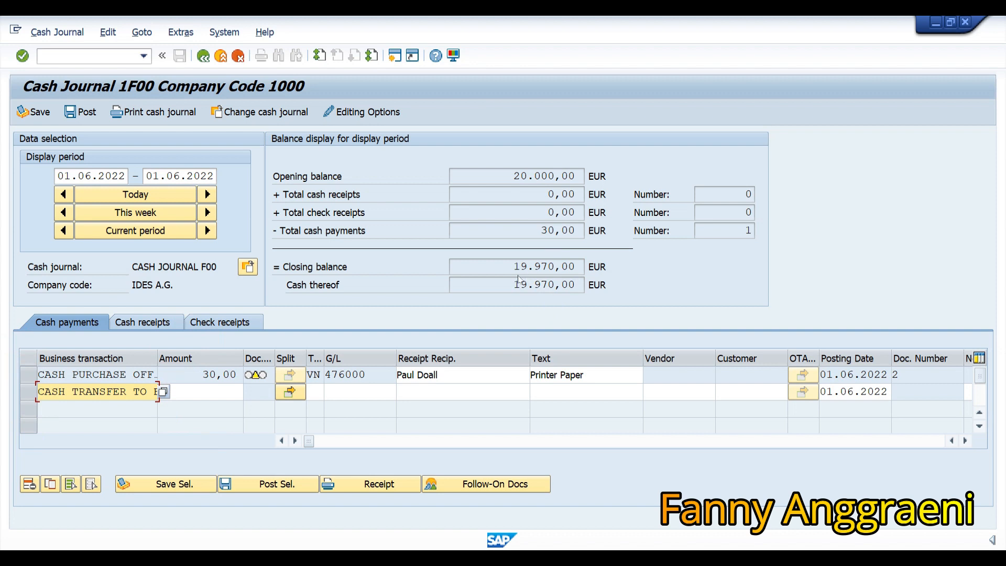
Enter 19970 as the cash transfer amount and leave only the transfer row selected.
click(226, 393)
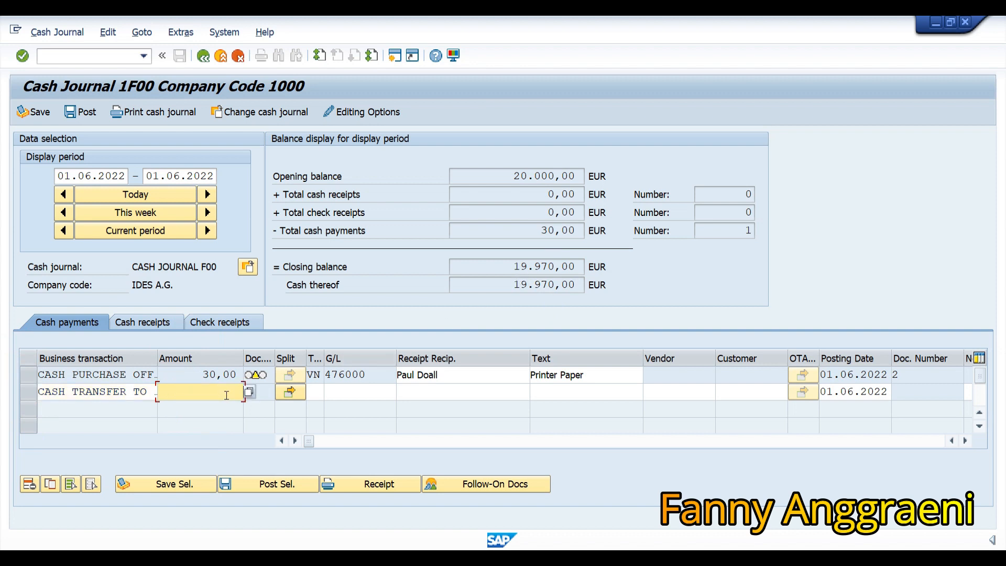
text(19970)
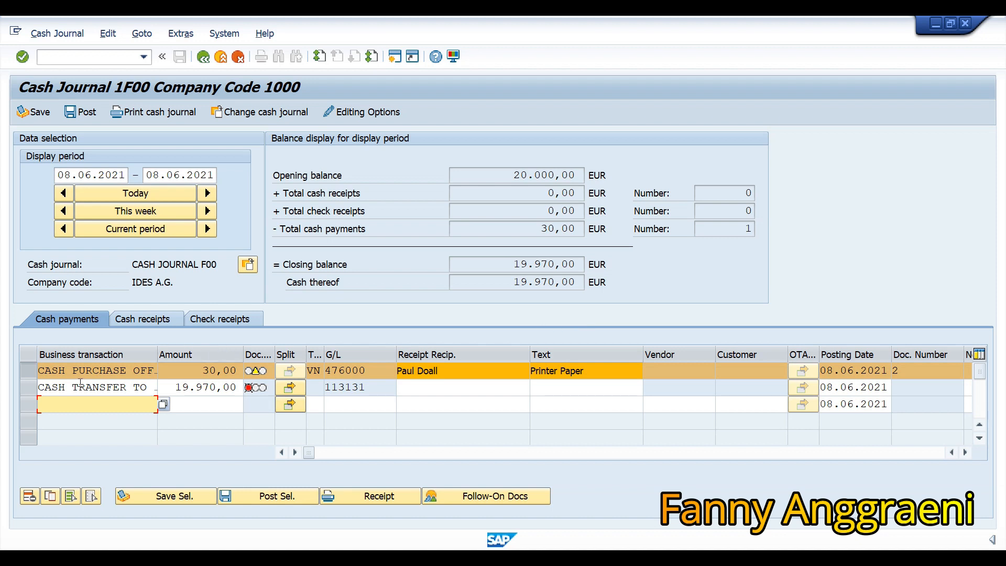
click(30, 387)
click(28, 372)
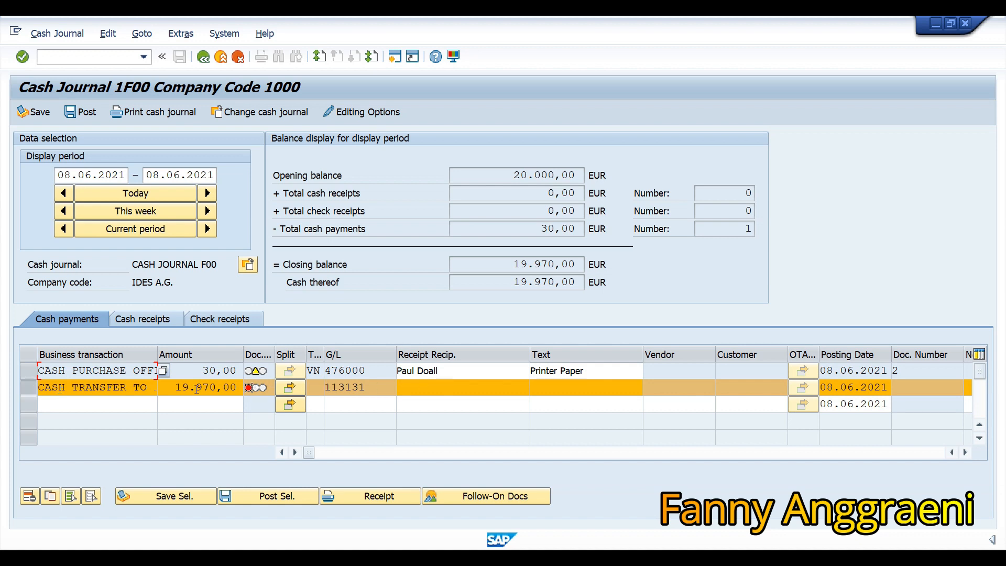
Save the 19.970,00 cash transfer as document 3 and also select the cash purchase row.
click(21, 114)
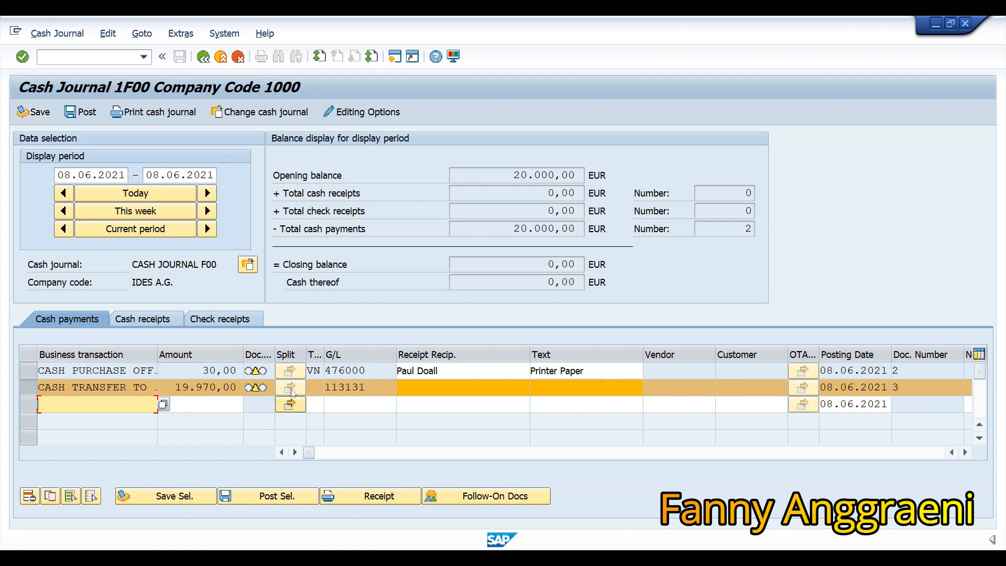
click(545, 267)
ctrl+click(25, 374)
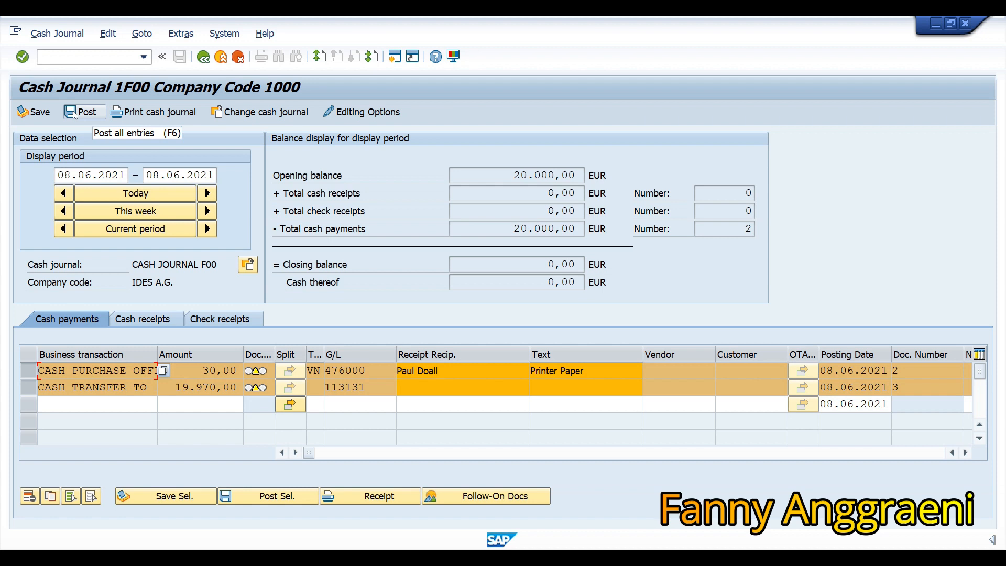
Post documents 2 and 3, acknowledge the account 100F00 notices, and reselect the cash transfer row.
click(75, 112)
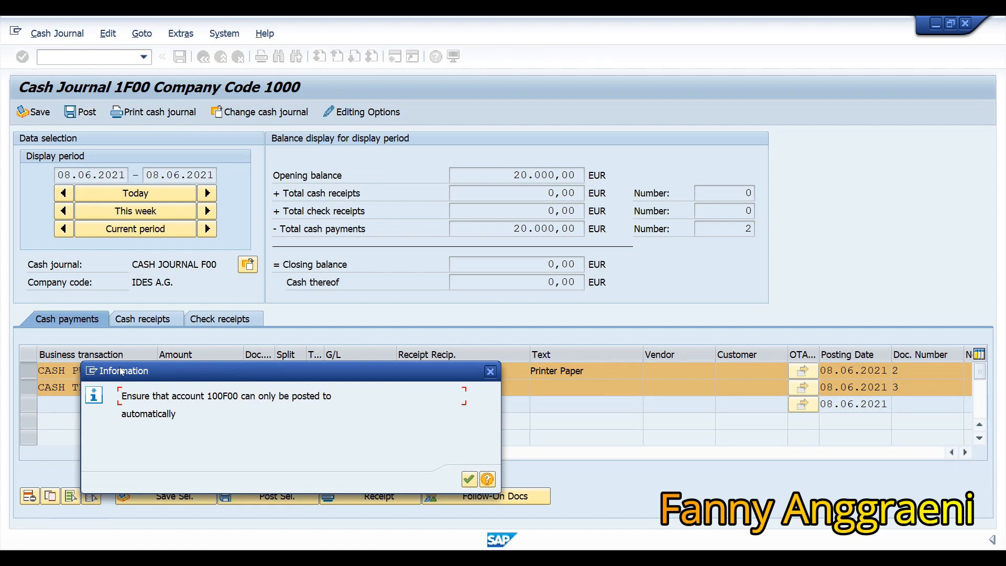
click(470, 479)
click(470, 479)
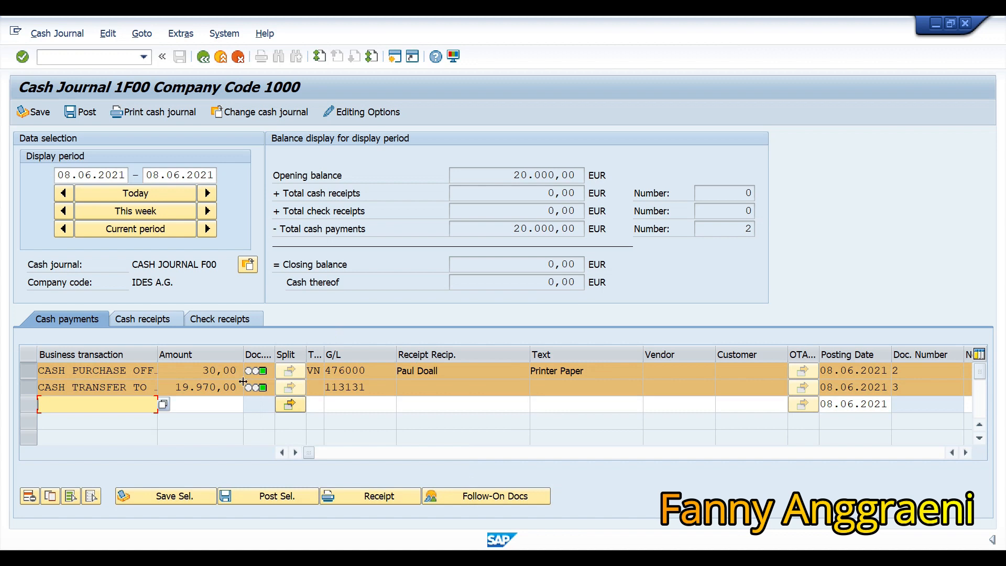
mouse_move(268, 381)
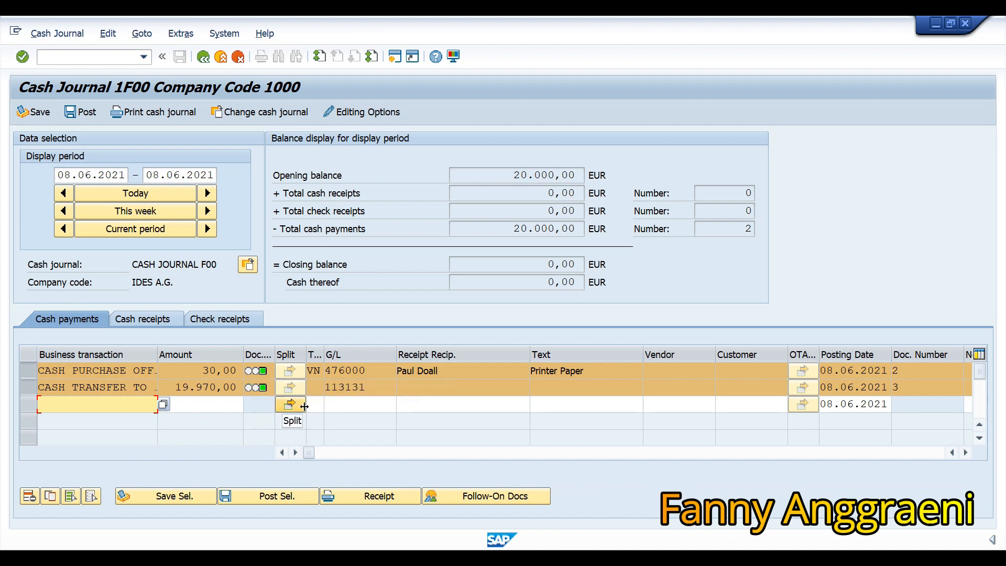
key(Up)
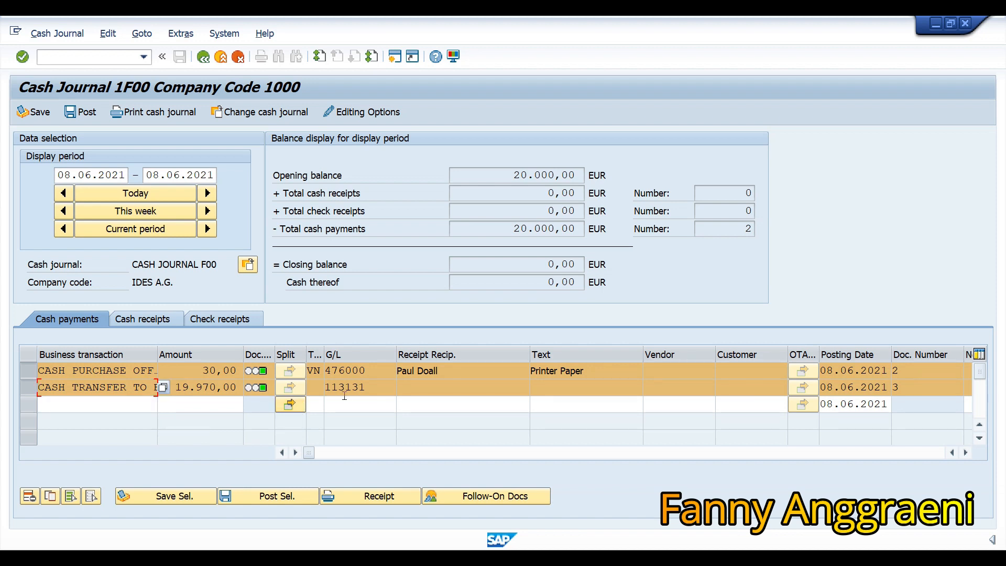
click(30, 374)
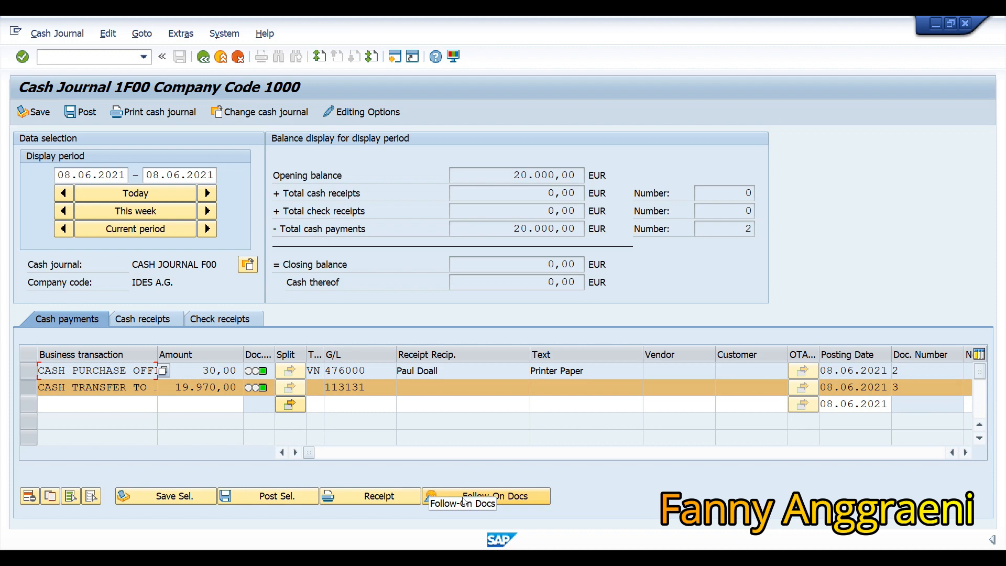
click(465, 500)
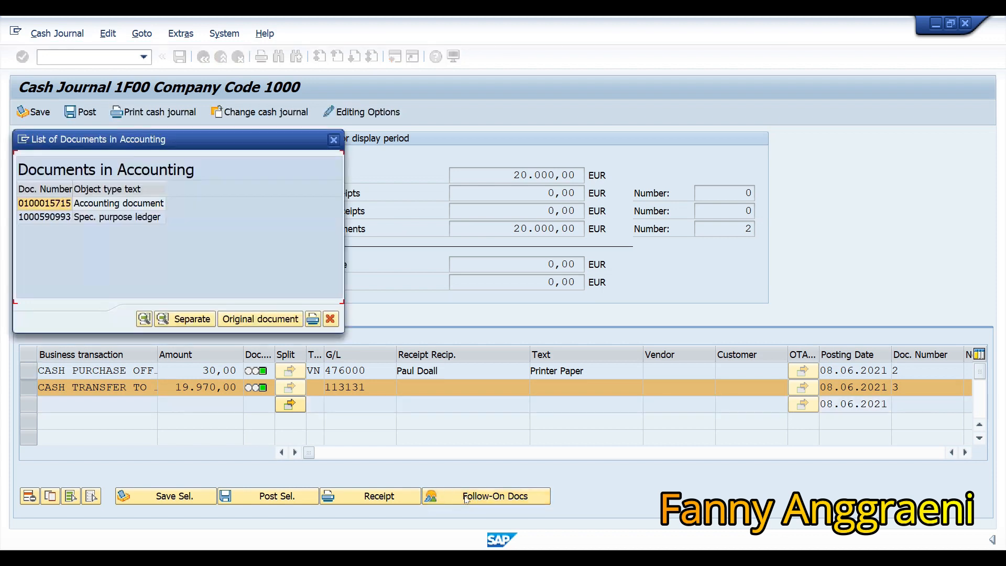
double_click(44, 205)
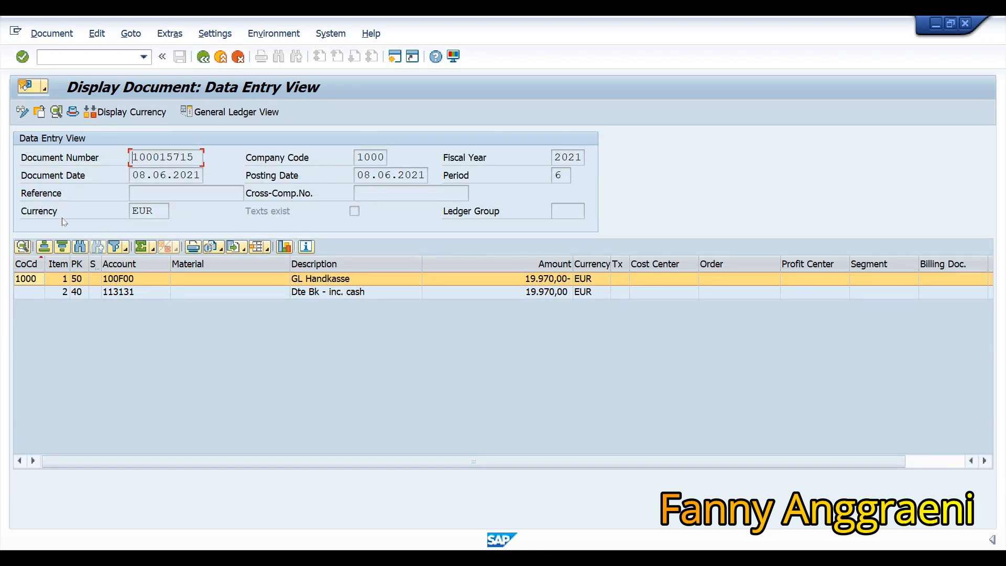
click(339, 295)
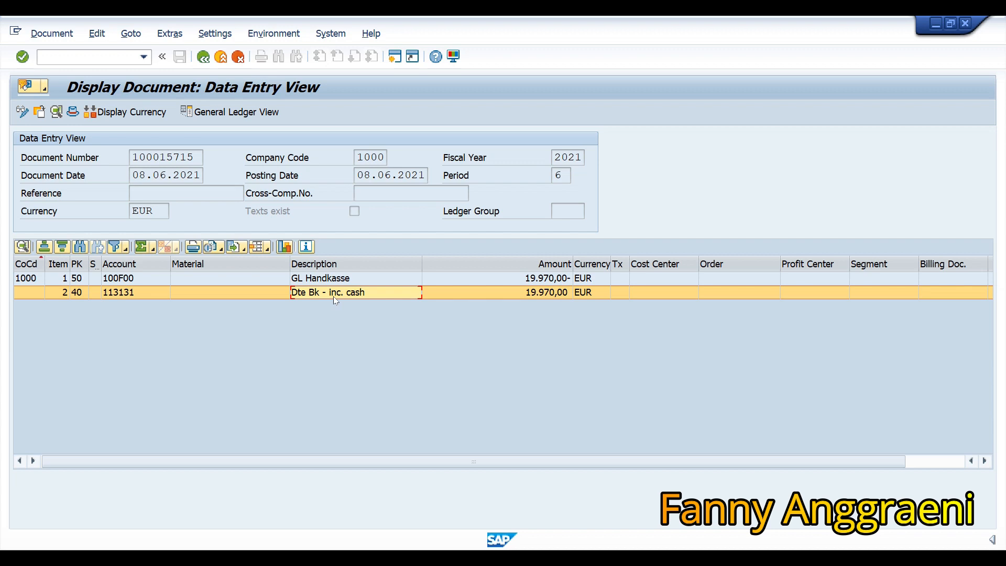
click(333, 279)
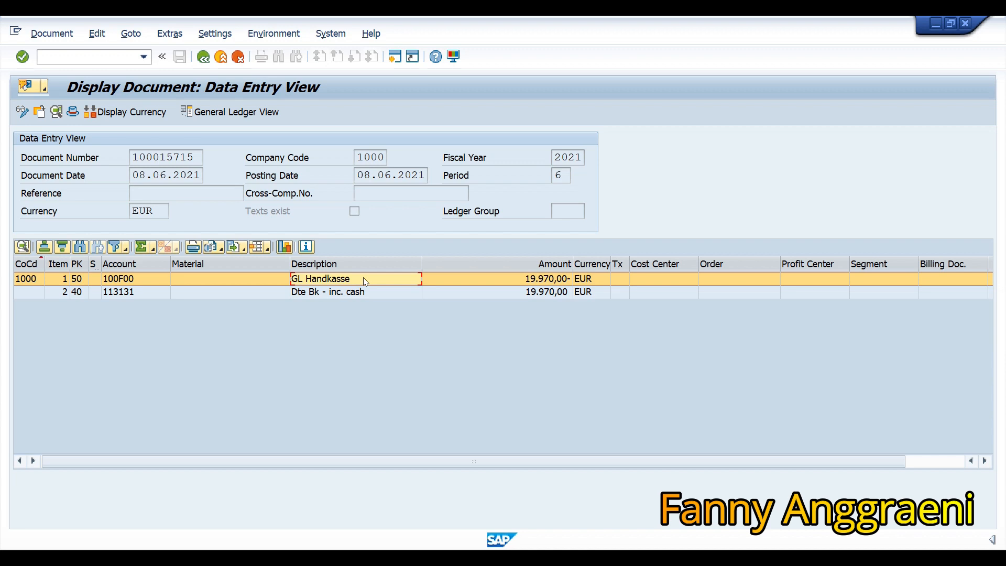
Return to the SAP Easy Access menu with the /n command.
click(71, 56)
text(/n)
key(Return)
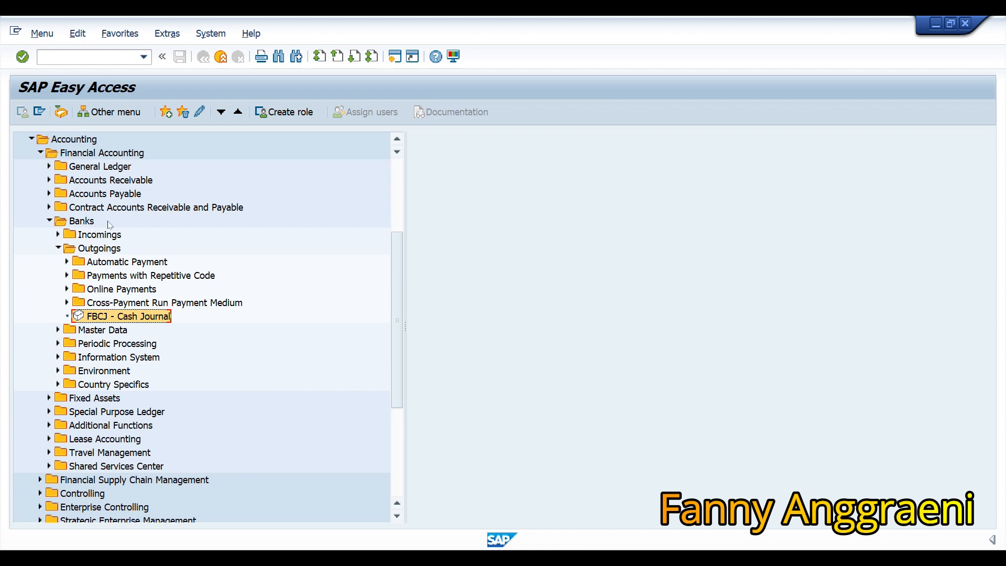
Collapse Outgoings, expand Banks > Incomings > Check Deposit and launch FF68 - Manual Entry.
click(58, 249)
click(58, 235)
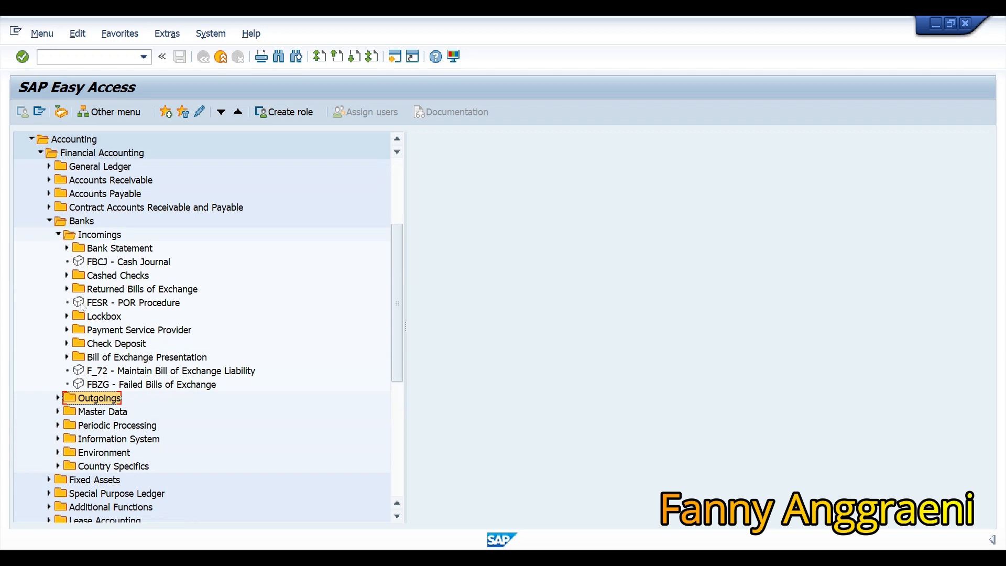
click(66, 344)
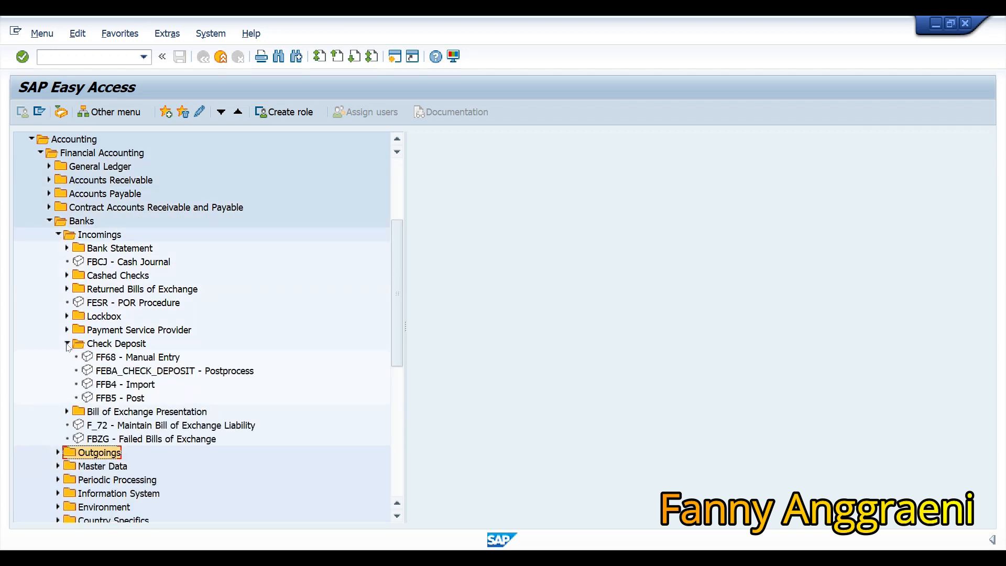
click(107, 357)
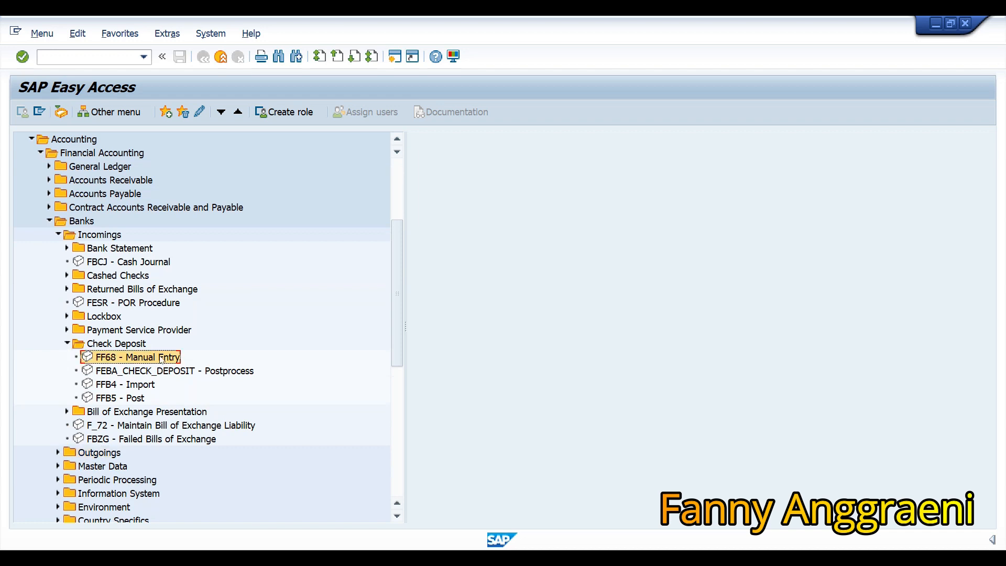
double_click(162, 358)
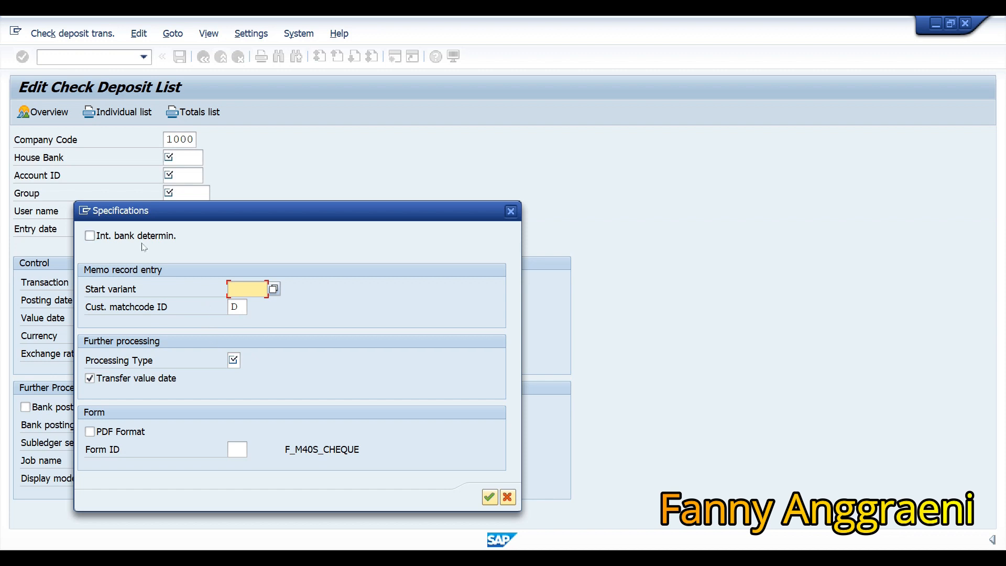
Tick internal bank determination, choose start variant Z001, set processing type 1 and confirm.
click(89, 236)
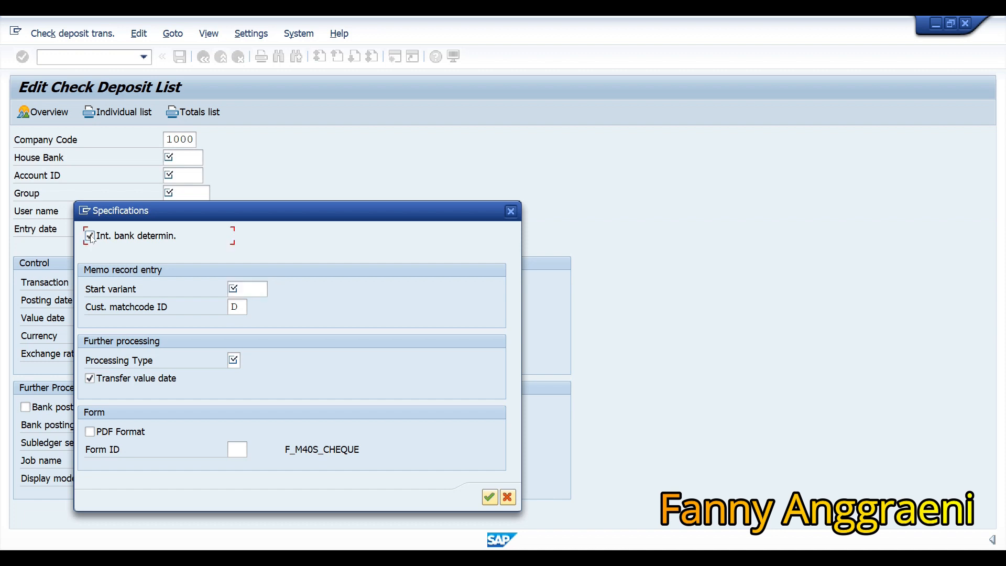
click(258, 292)
click(274, 289)
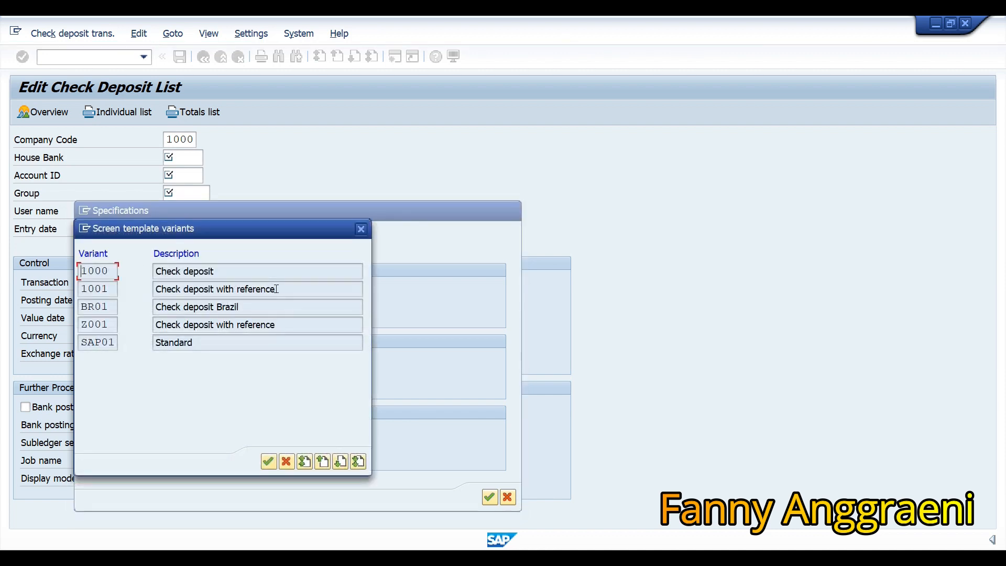
click(104, 325)
click(267, 461)
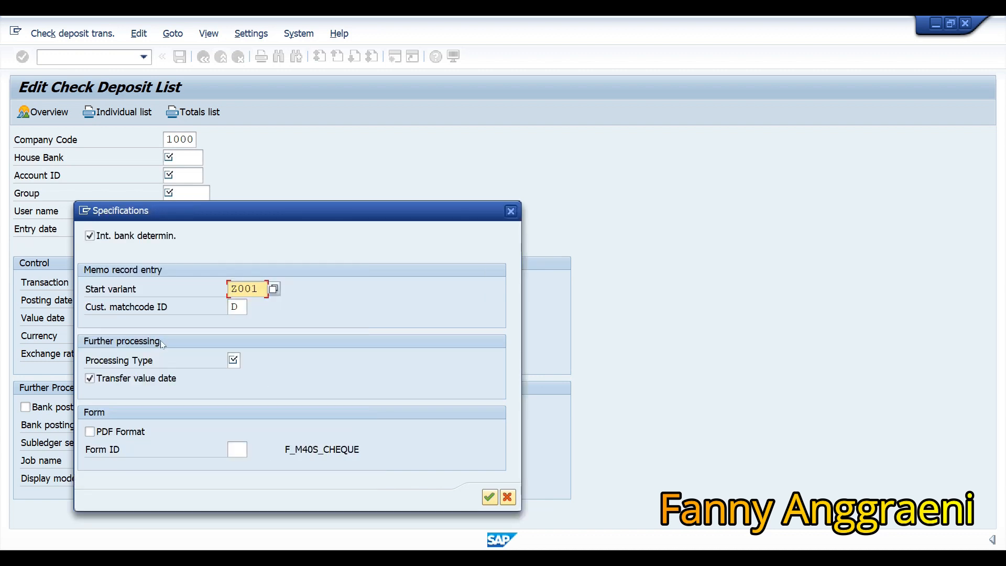
click(233, 360)
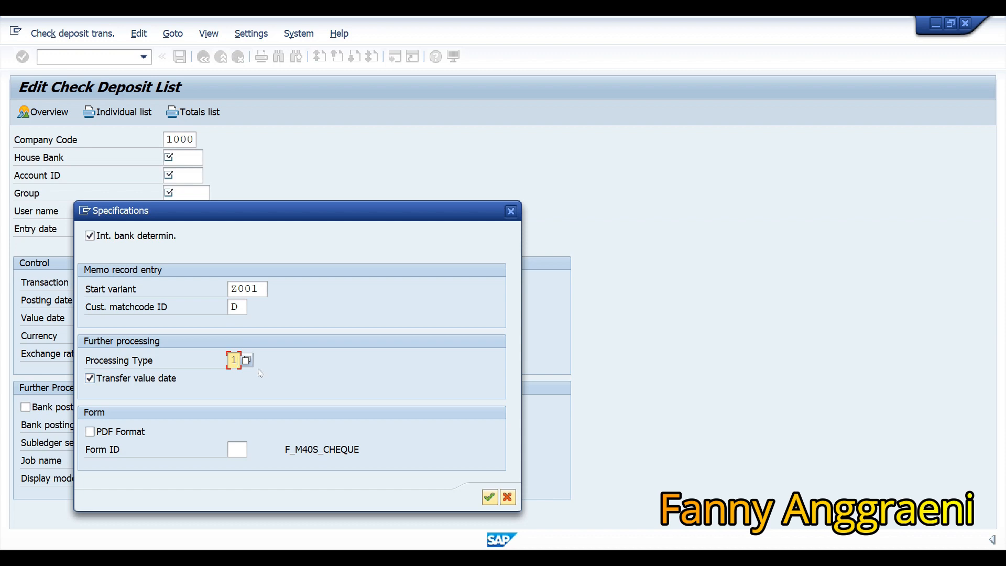
click(490, 502)
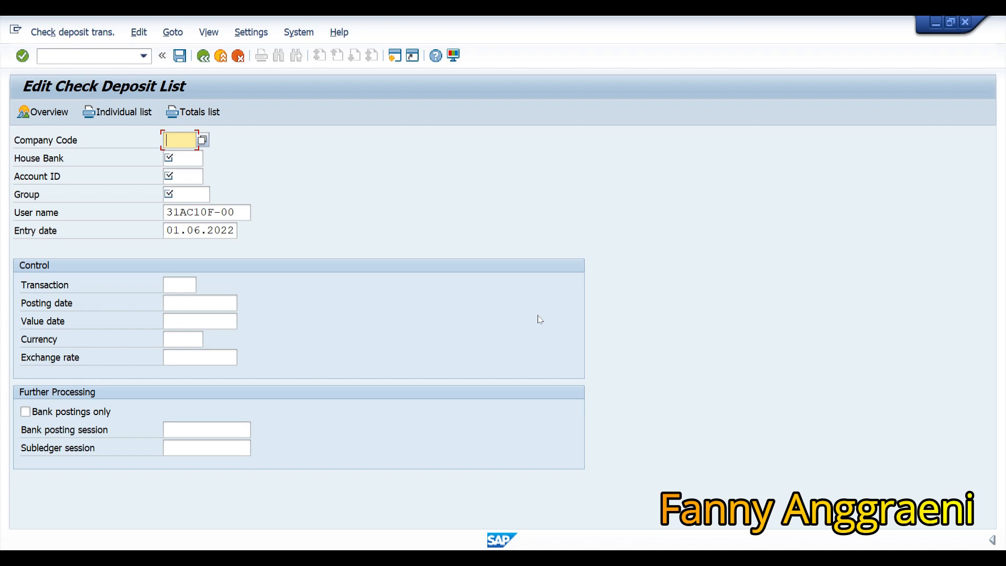
Fill the header with company code 1000, house bank 1000, account ID 1000 and group F00.
text(1000)
key(Tab)
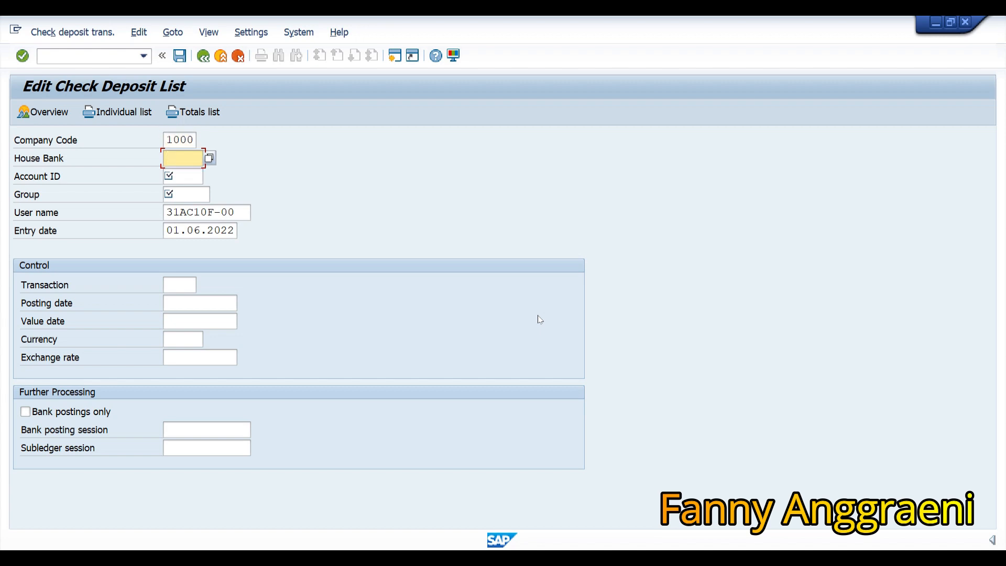
text(1000)
key(Tab)
text(1000)
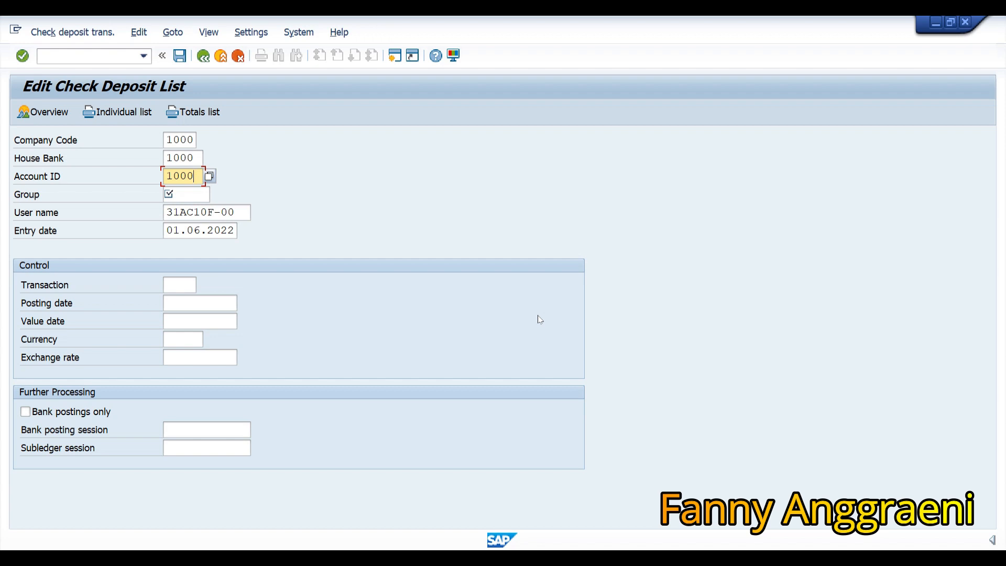
key(Tab)
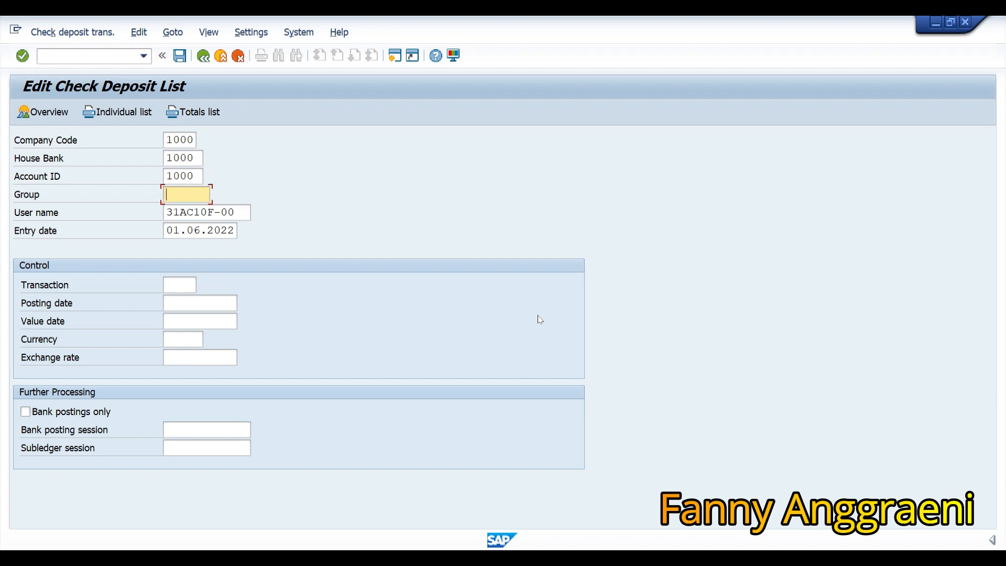
text(F00)
Pick transaction 0001 (check deposit via interim account) from the Transaction value list.
click(185, 283)
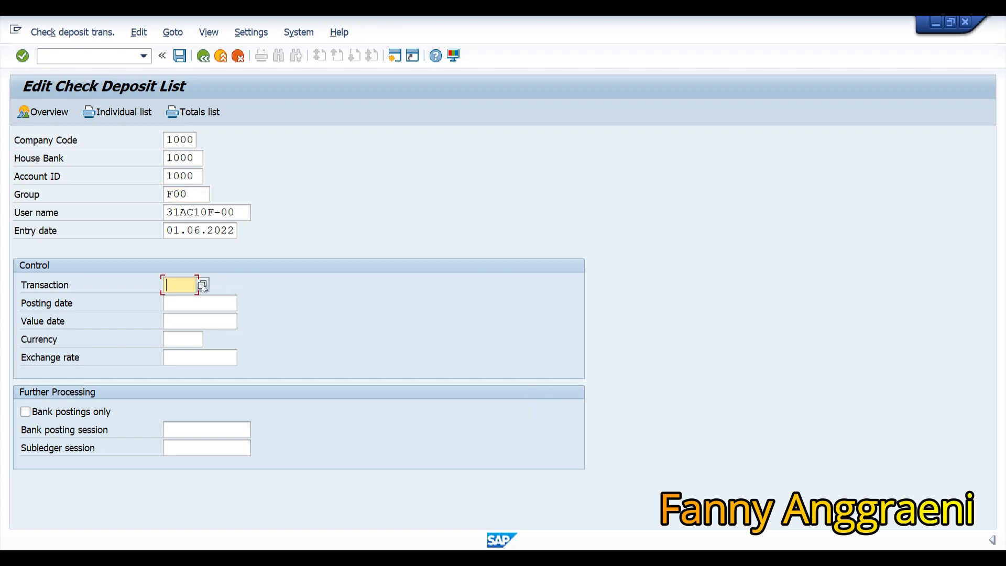
click(202, 286)
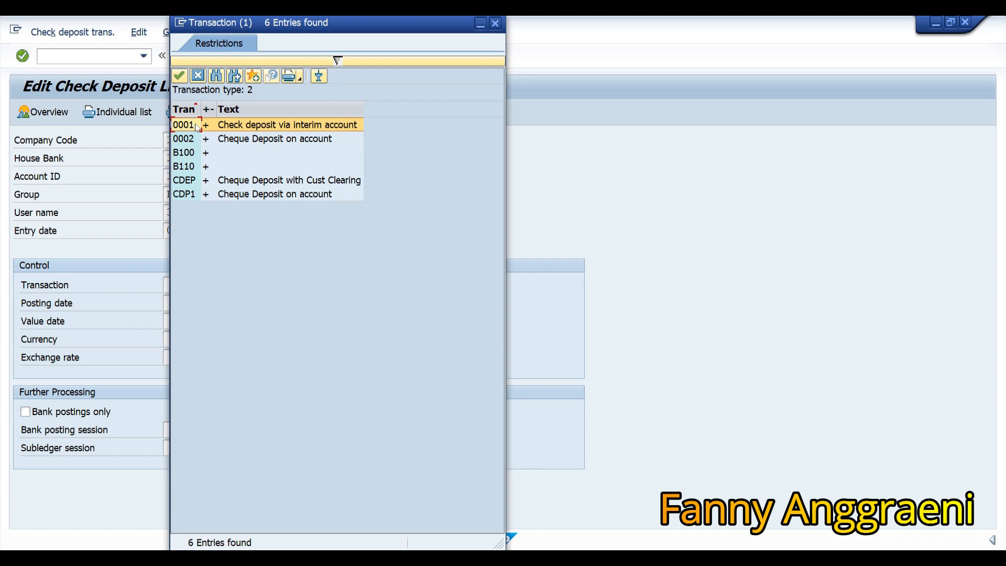
double_click(197, 127)
Enter posting date 01.06.2022, value date 04.06.2022 and choose currency EUR.
click(188, 305)
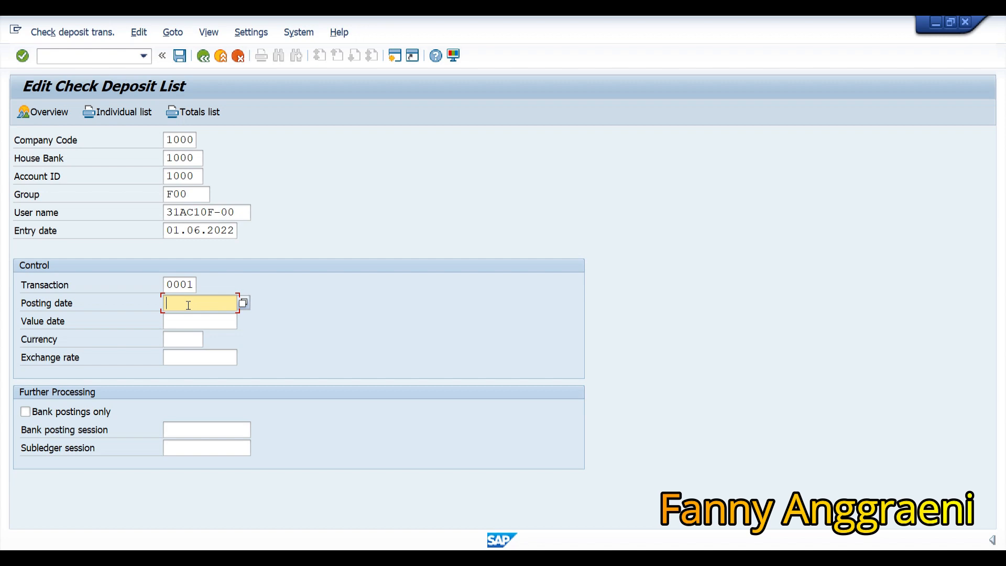
text(01.06.2022)
key(Tab)
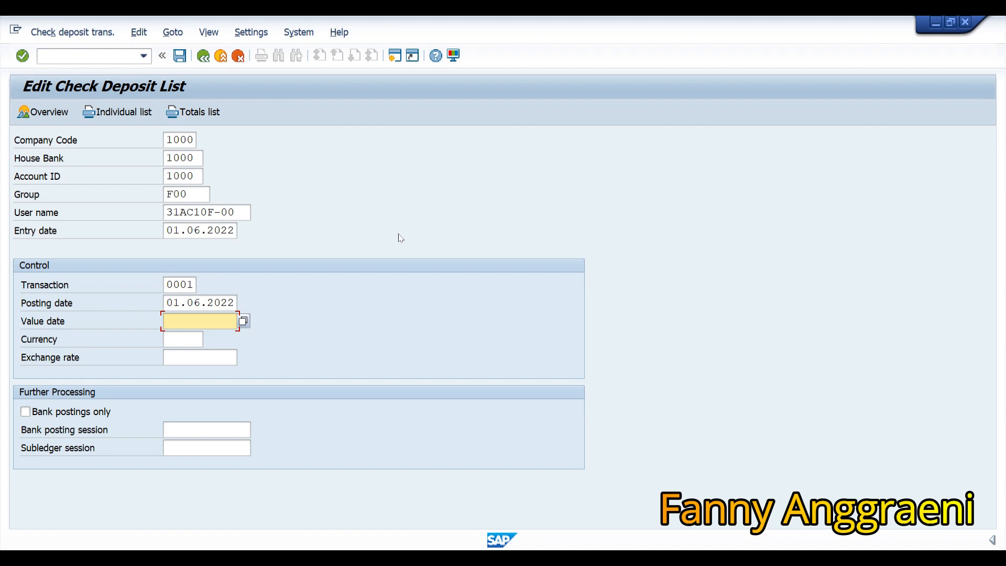
text(04.06.2022)
key(Tab)
key(F4)
double_click(181, 412)
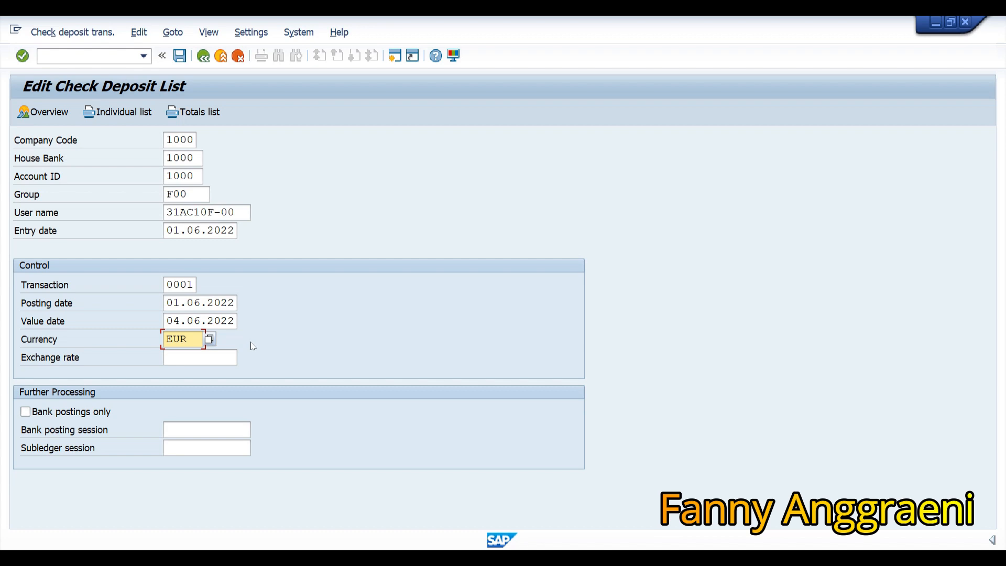
Enter bank session BANKF00 and subledger session CSTOMERF00, then confirm to reach the items table.
click(216, 430)
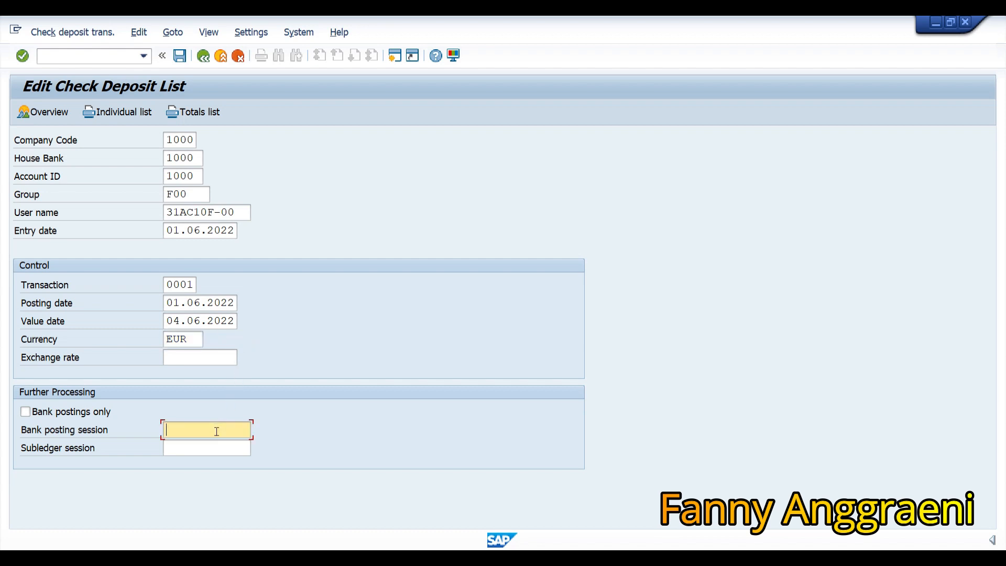
text(BANKF00)
key(Tab)
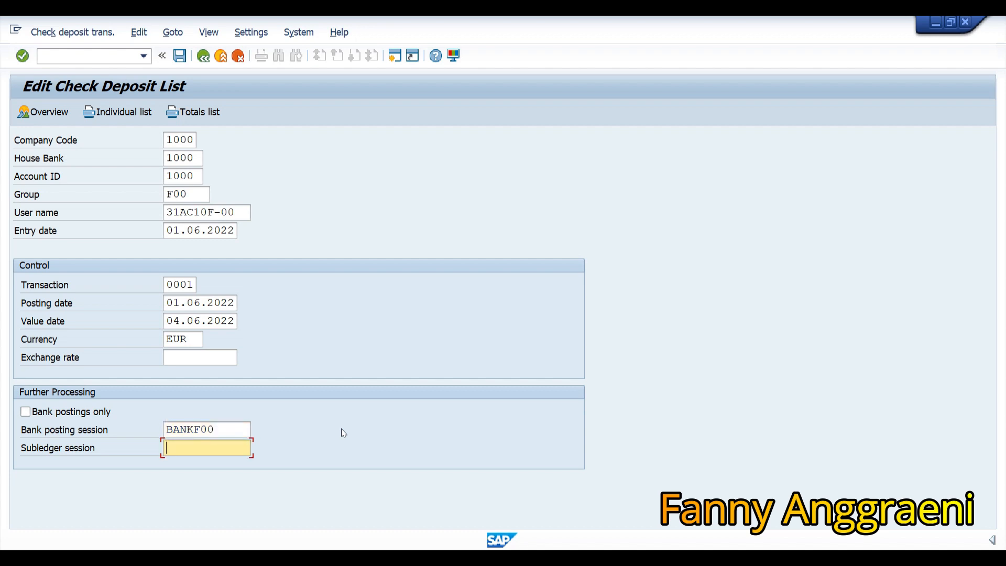
text(CSTOMERF00)
key(Return)
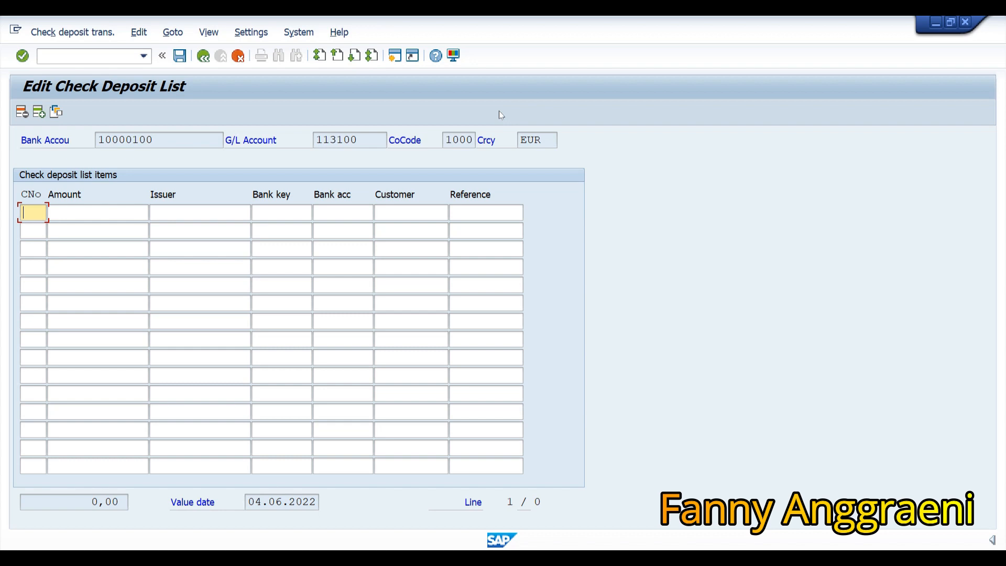
Enter check 254 for 9700 with the issuer name and bank key 10050000 in row 1.
text(254)
key(Tab)
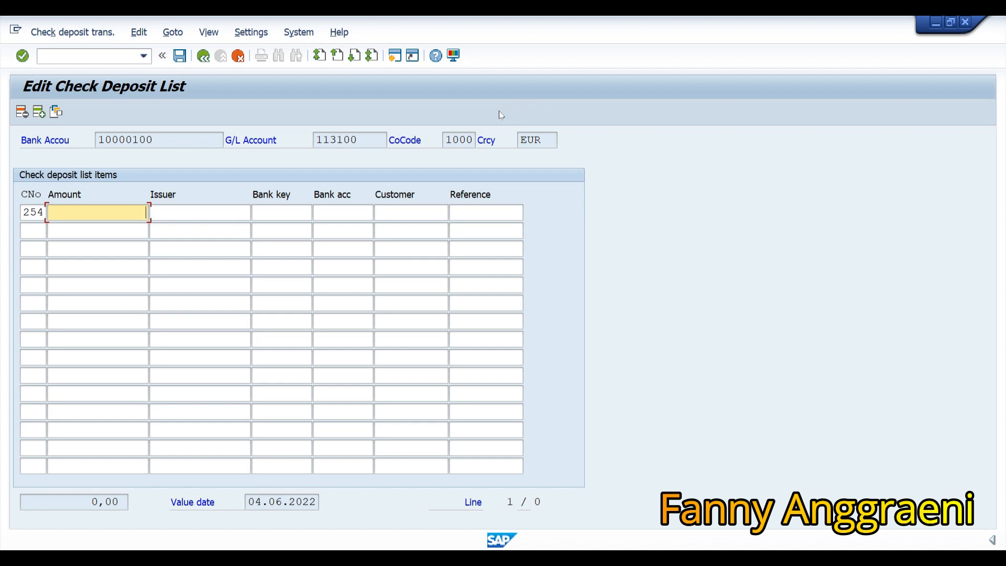
text(9700)
key(Tab)
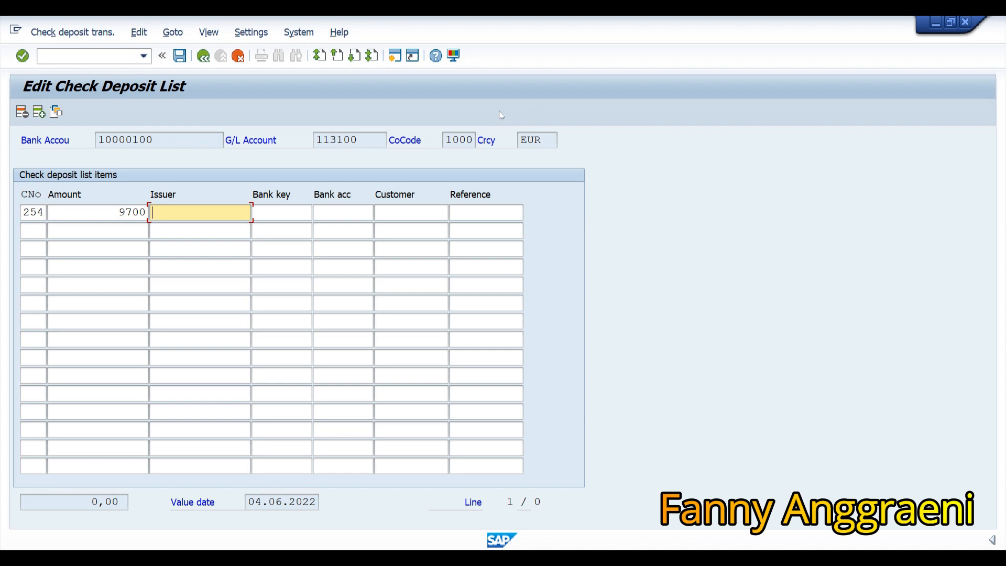
text(BECKERF00)
key(Tab)
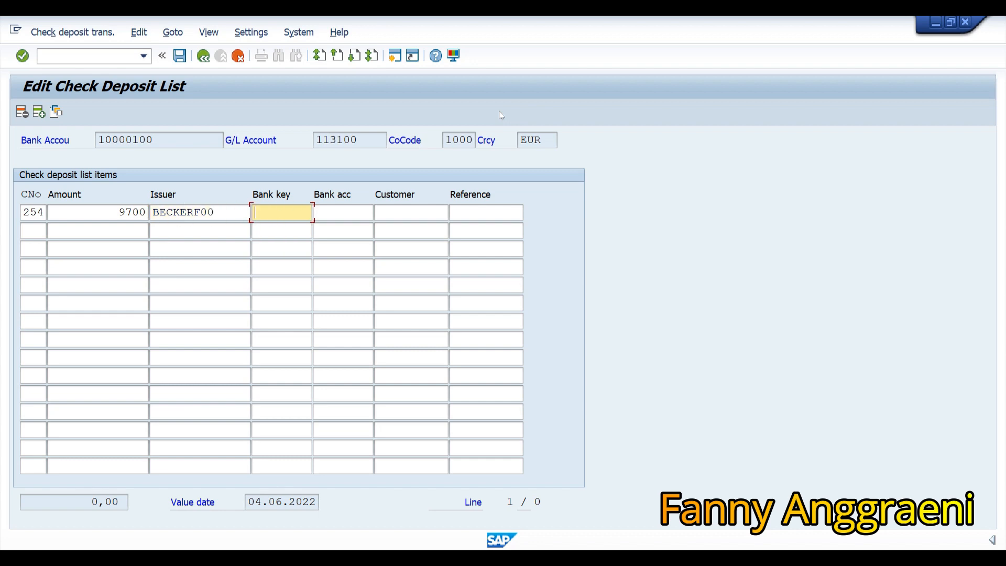
text(10050000)
key(Tab)
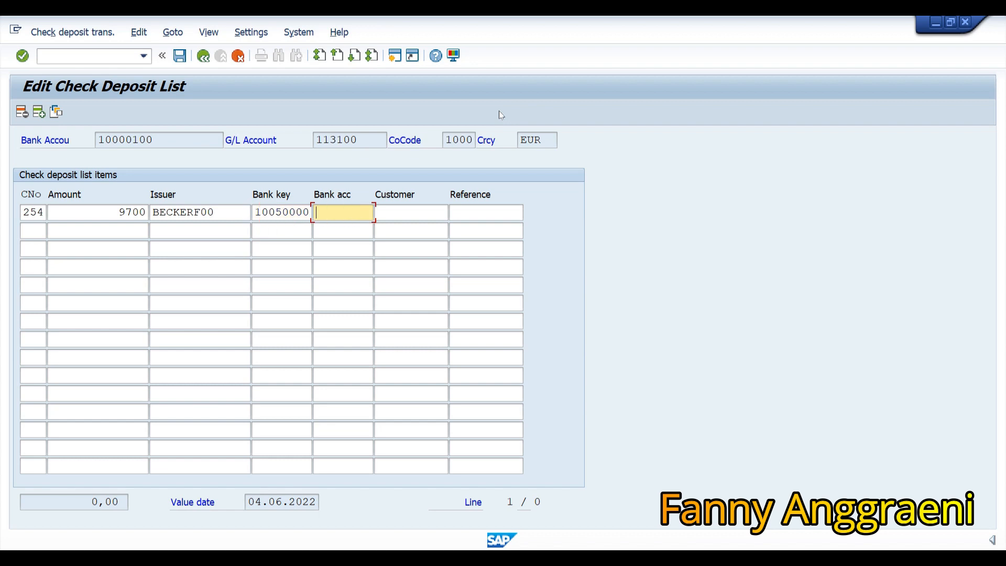
Complete row 1 with bank account, customer and reference 500000F00, then save the list.
text(333333)
key(Tab)
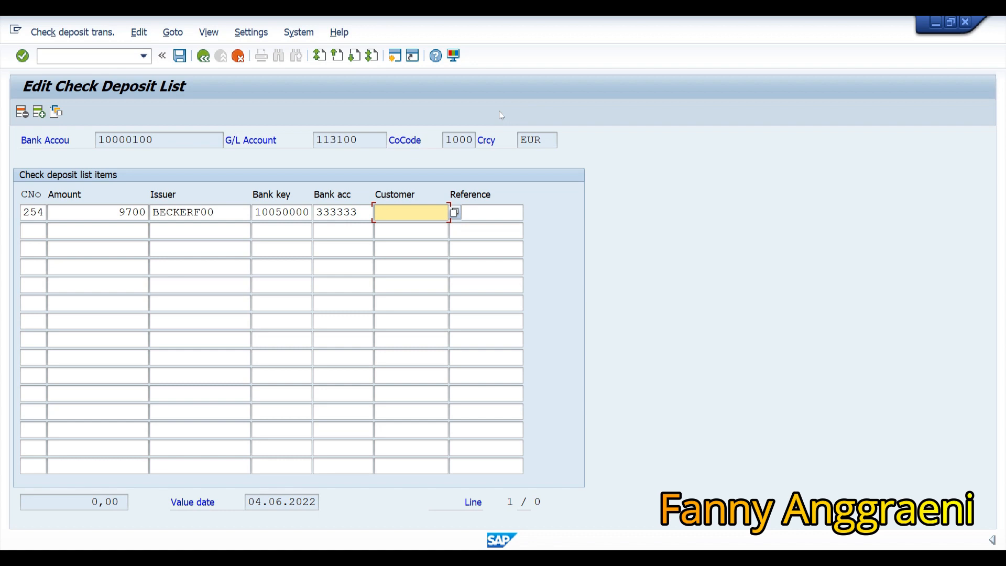
text(CSTOMERF00)
key(Tab)
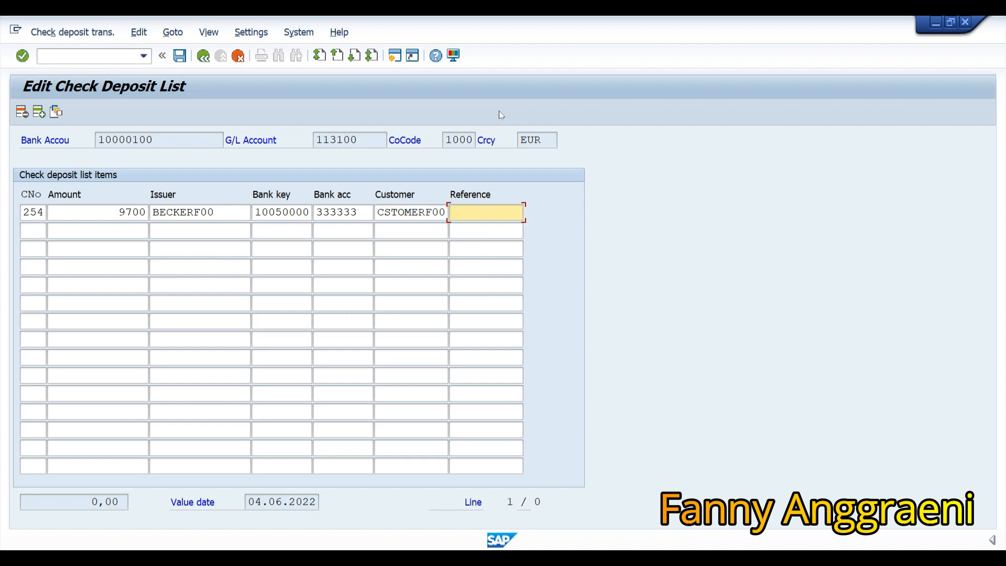
text(500000)
text(F00)
click(180, 58)
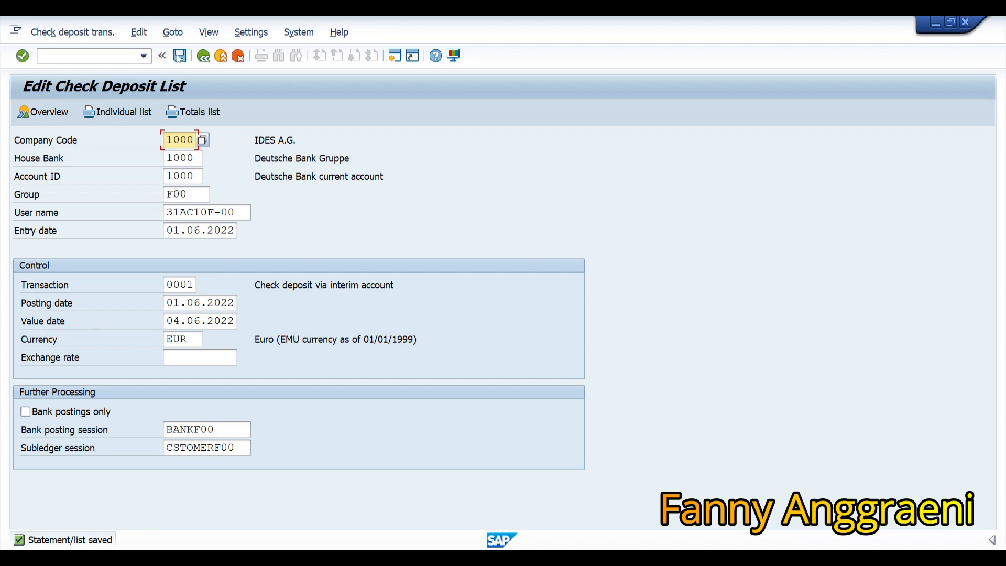
Preview the individual check list printout on output device LP01.
click(102, 112)
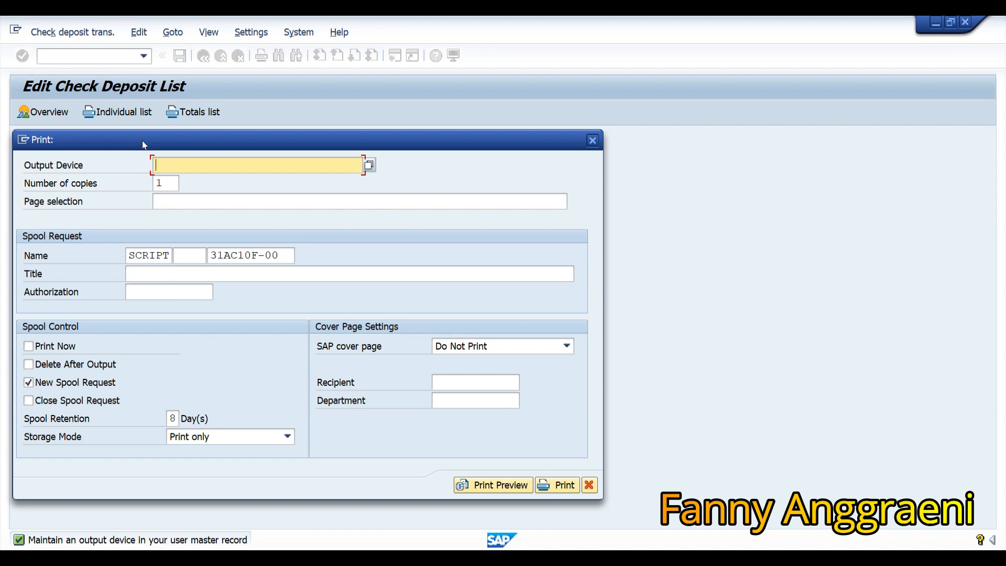
text(LP01)
click(495, 485)
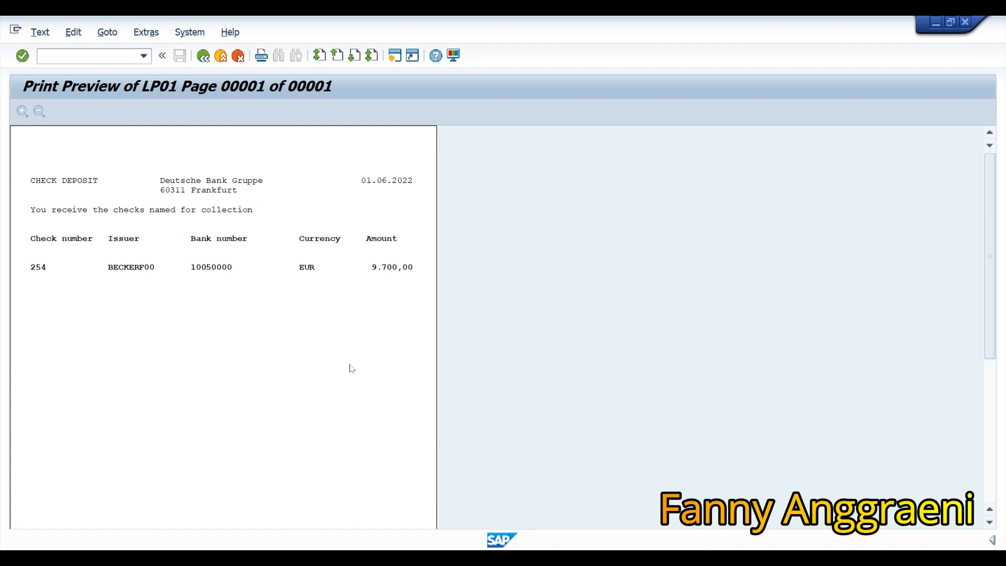
Go back from the print preview to the Edit Check Deposit List header.
click(204, 55)
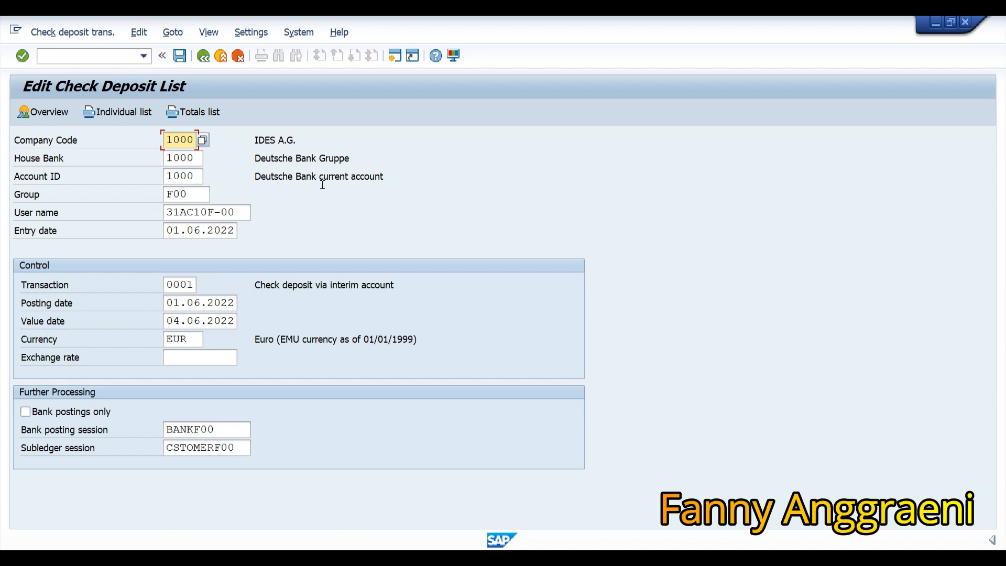
Save the check deposit list to post it and show processing statistics totalling 19.400,00.
click(180, 56)
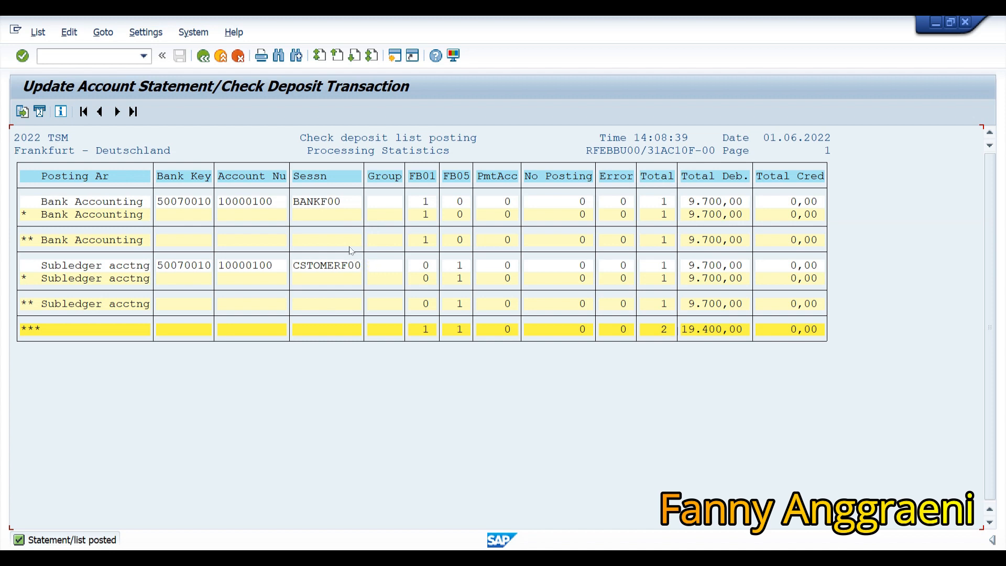
Open the batch input session overview (SM35) via System > Services > Batch Input > Sessions.
click(191, 33)
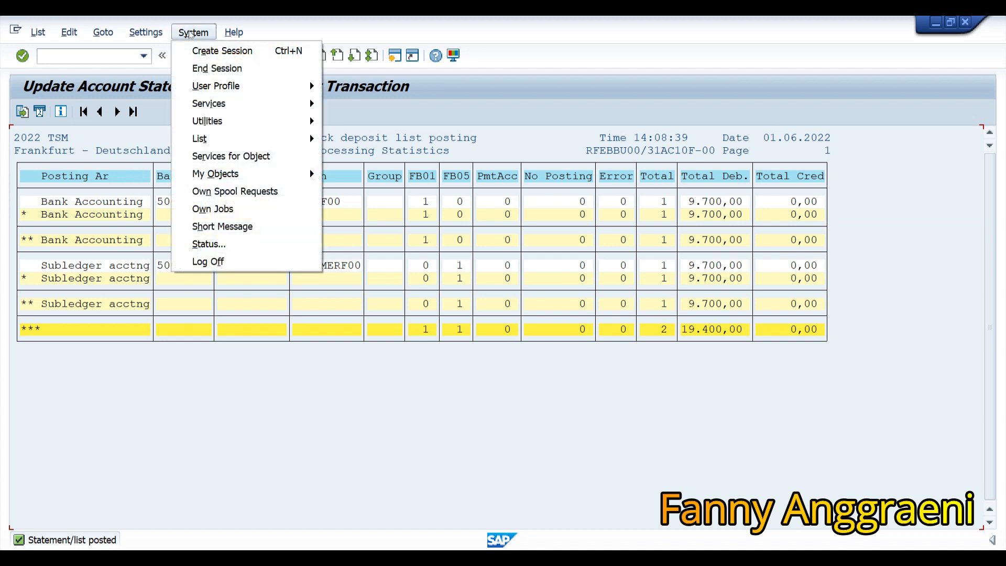
mouse_move(254, 103)
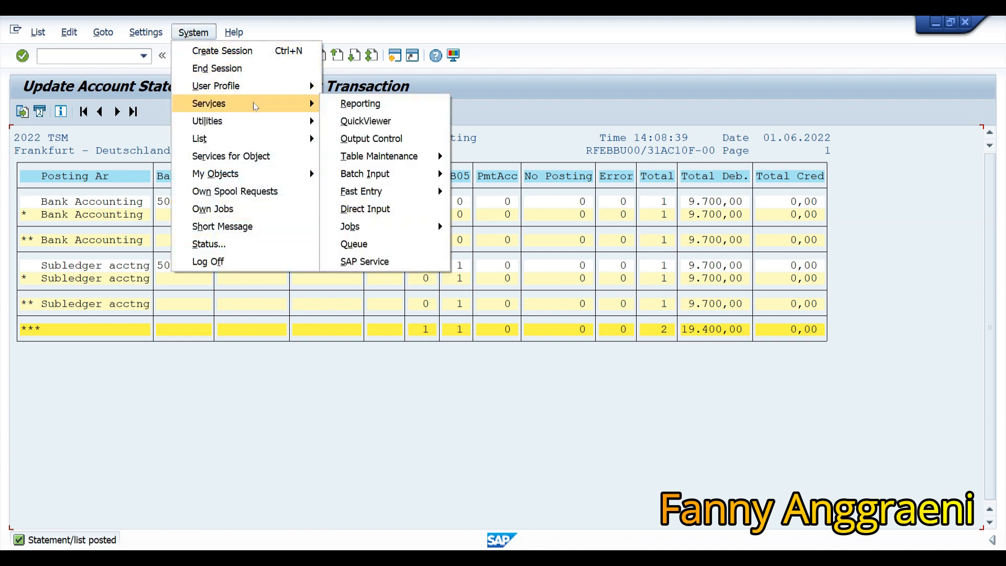
mouse_move(401, 174)
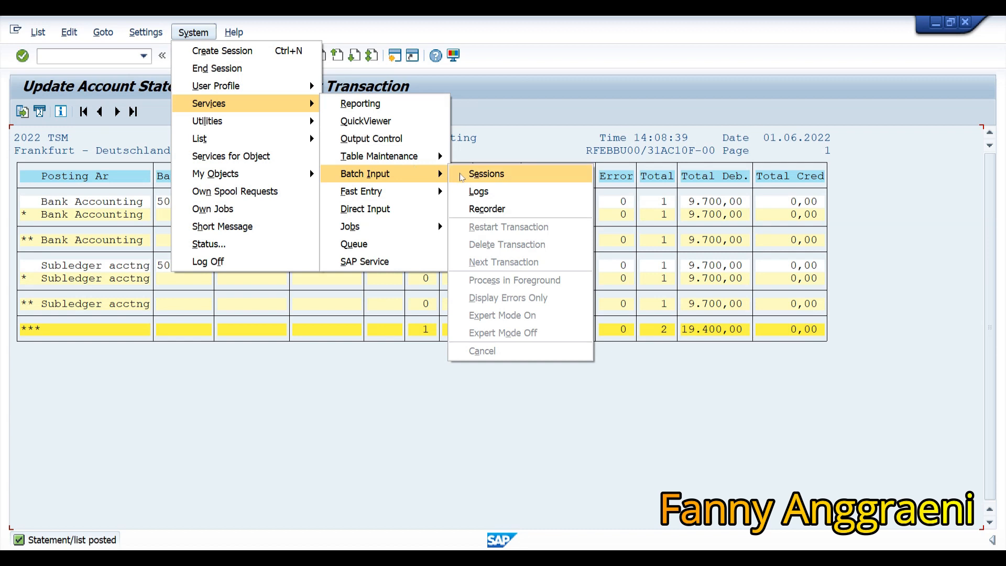
click(462, 176)
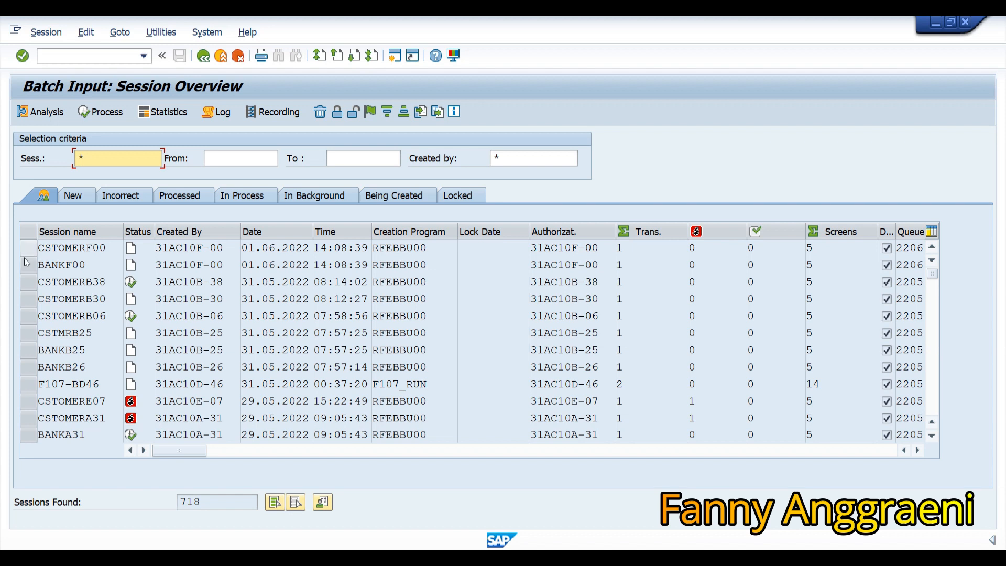
Select the BANKF00 session row and open its Process Session dialog.
click(28, 265)
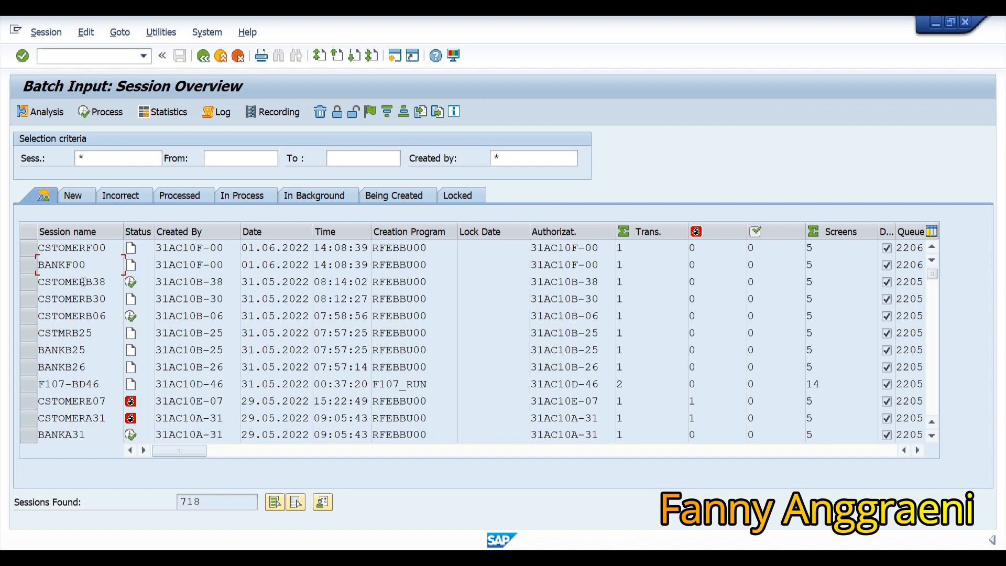
click(28, 265)
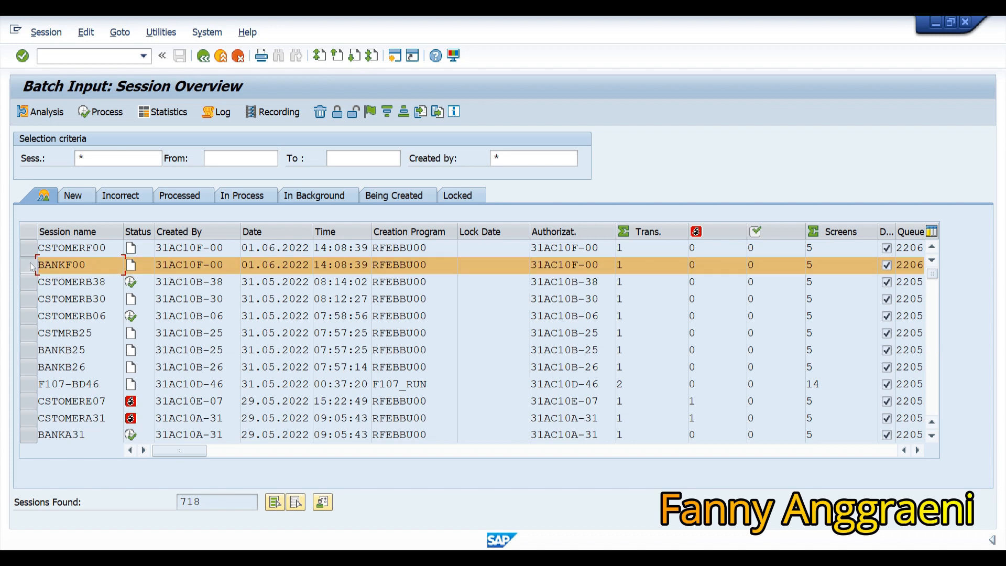
click(84, 112)
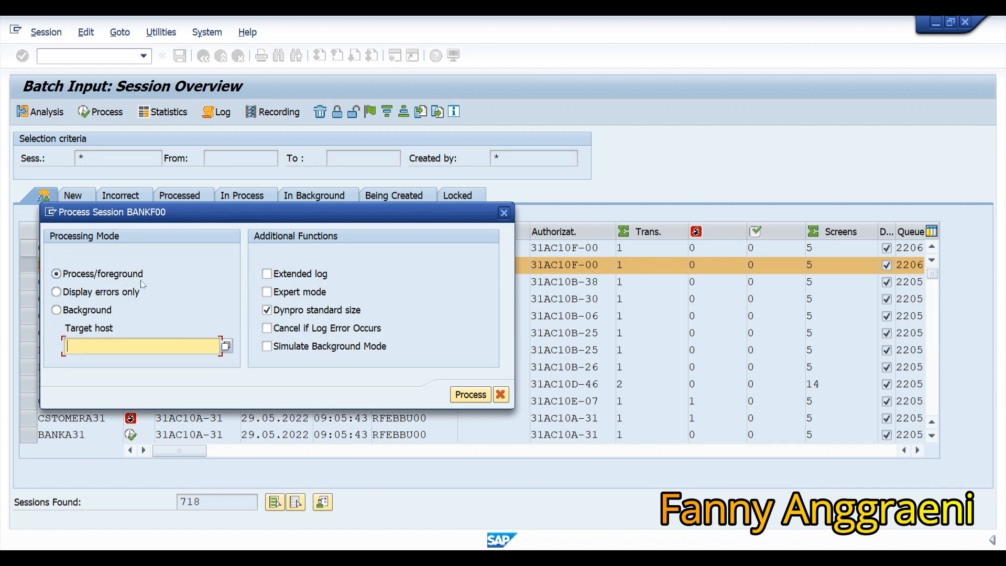
Run BANKF00 in foreground mode, confirming each screen, then return to the session overview.
click(471, 394)
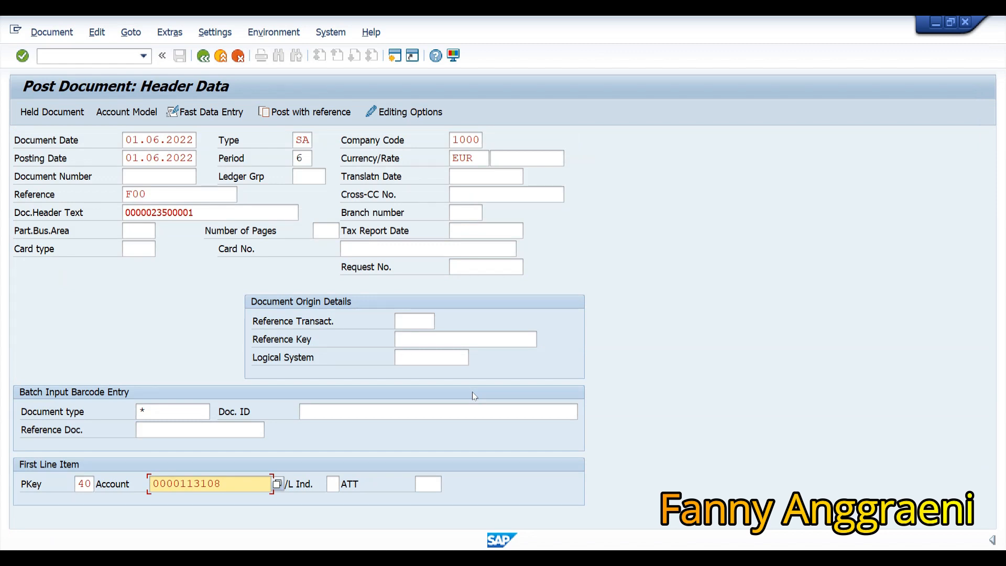
key(Return)
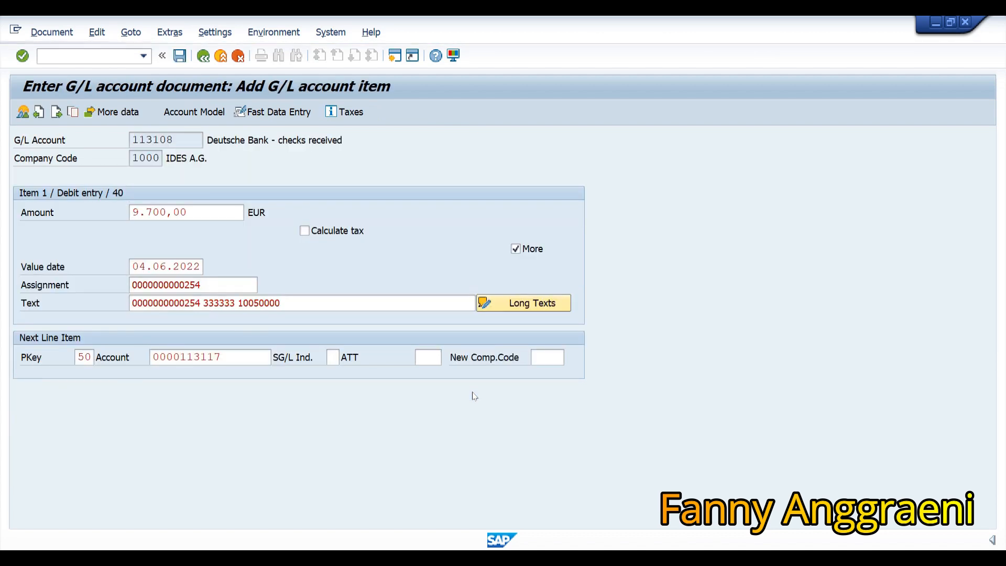
key(Return)
key(Return)
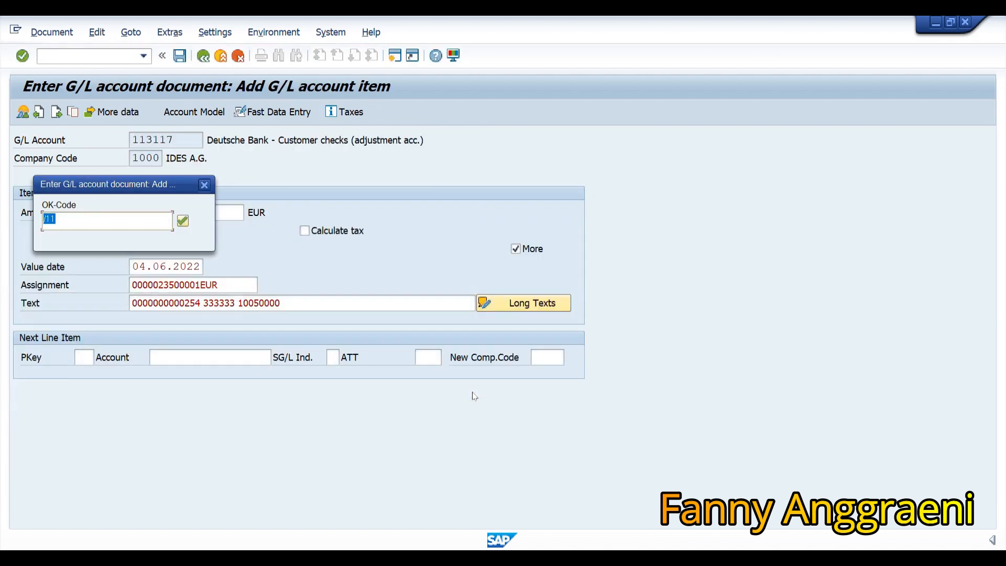
key(Return)
key(Return)
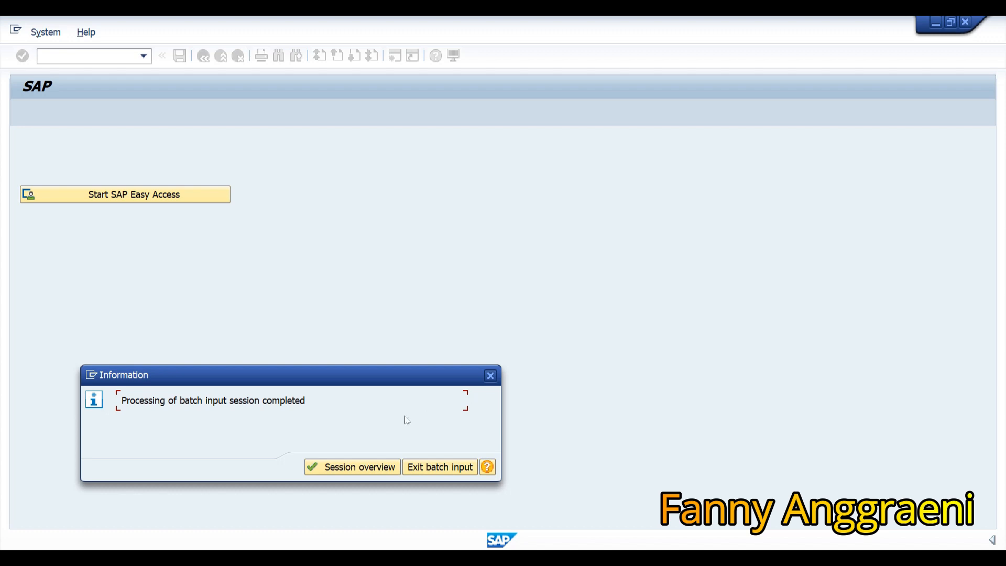
click(343, 467)
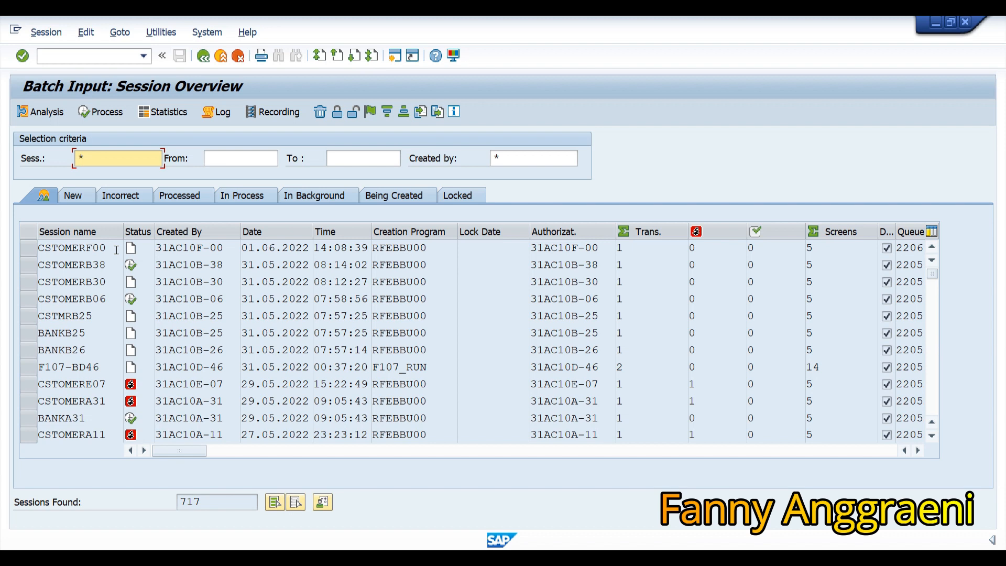
Process CSTOMERF00 in the foreground, confirming screens until the customer's three open items appear.
click(28, 248)
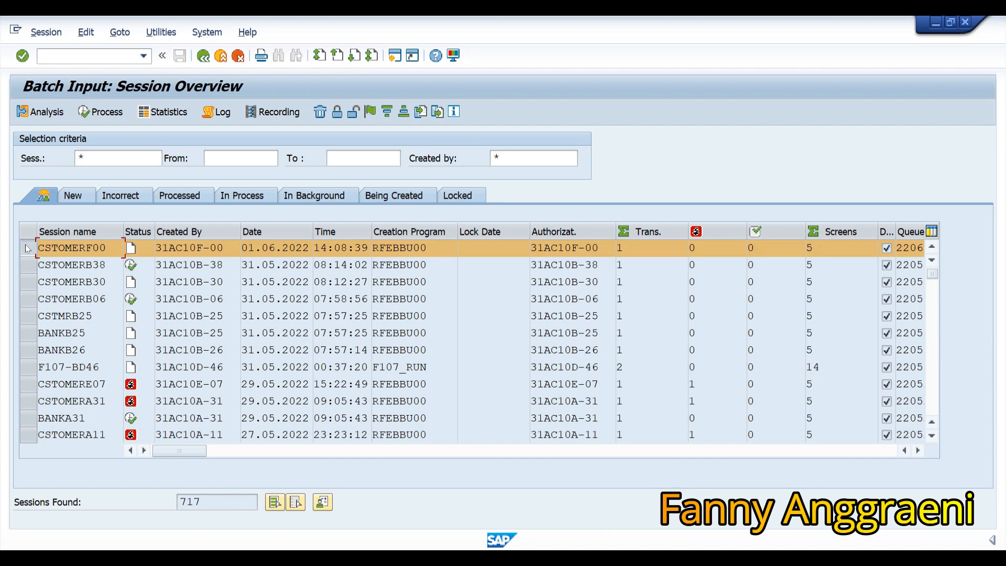
click(84, 113)
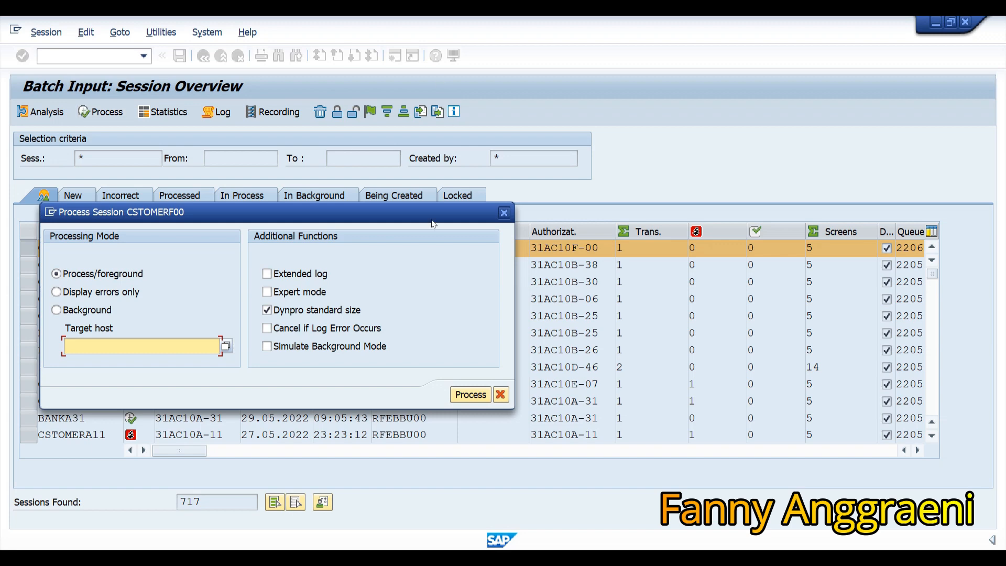
click(461, 394)
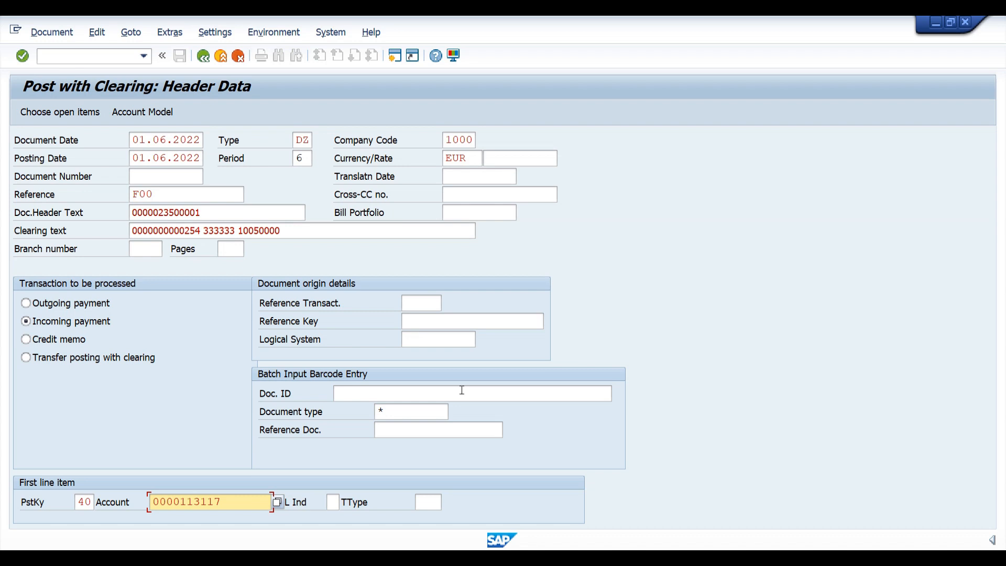
key(Return)
key(Return)
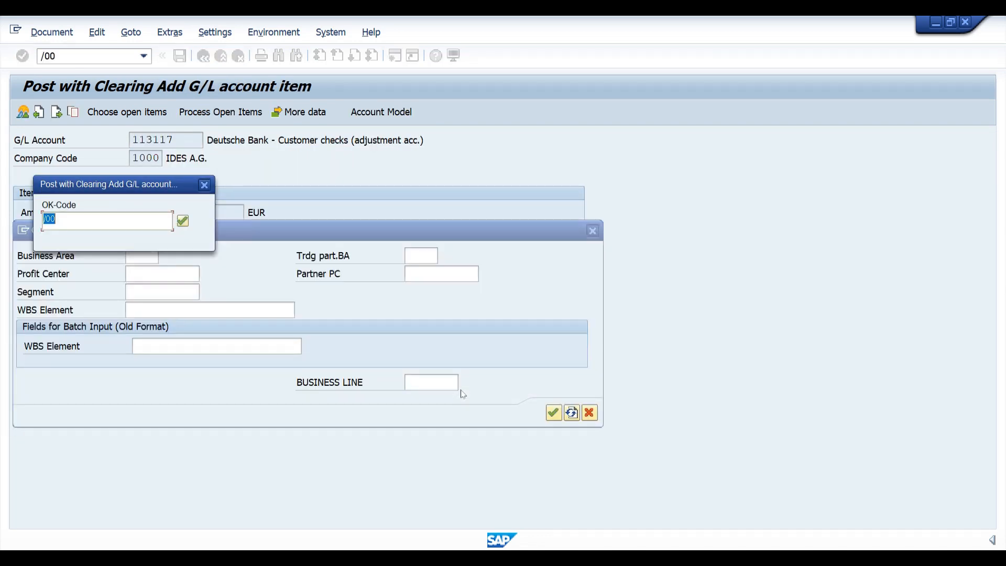
key(Return)
key(Return)
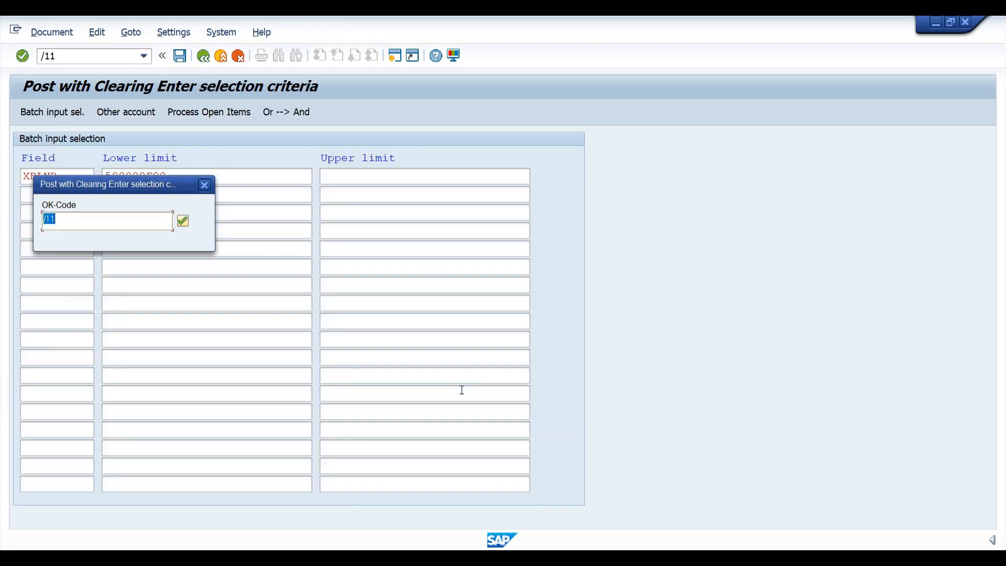
key(Return)
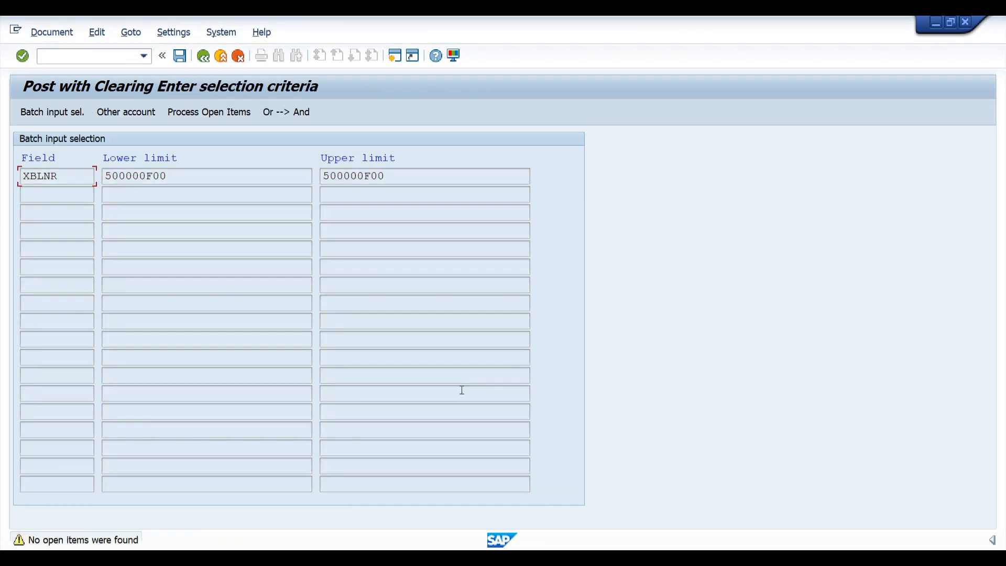
key(Return)
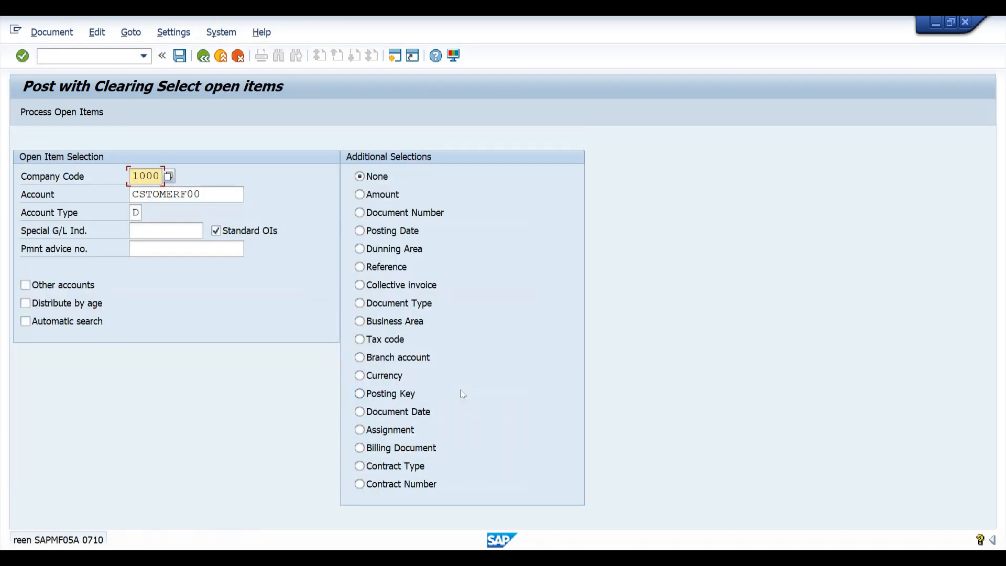
key(Return)
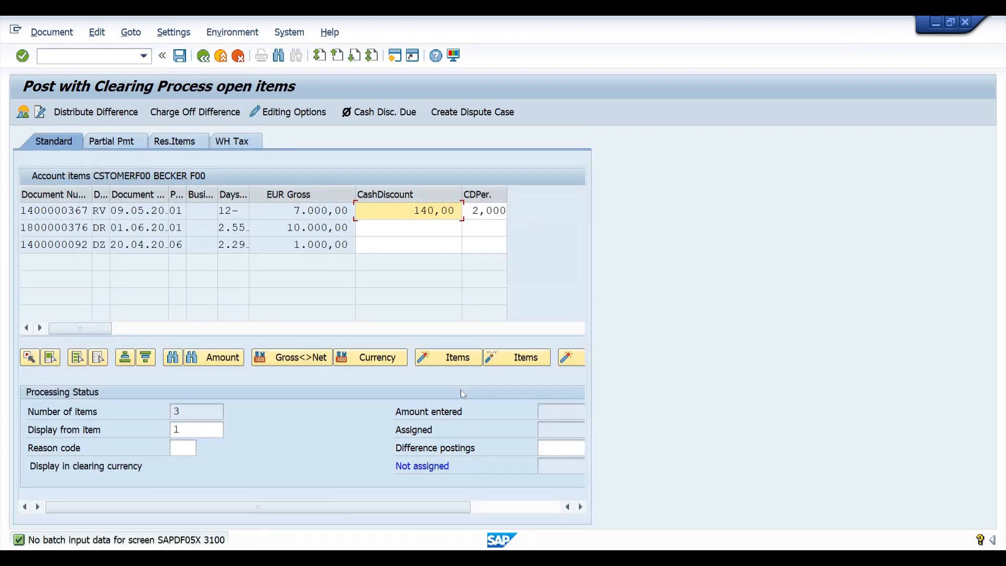
Activate the 10.000,00 item, enter a 300,00- difference posting, and post the clearing document.
key(Return)
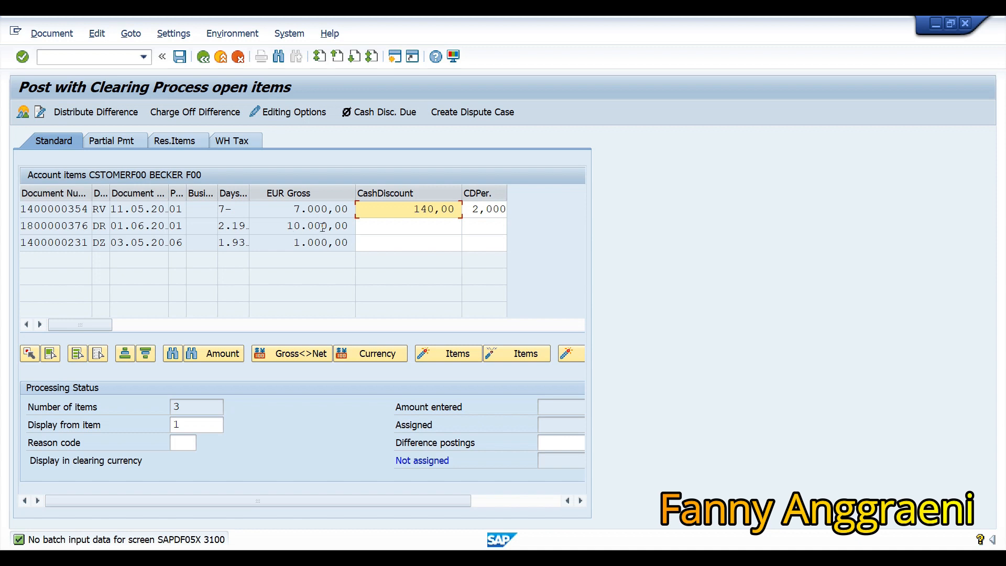
click(323, 226)
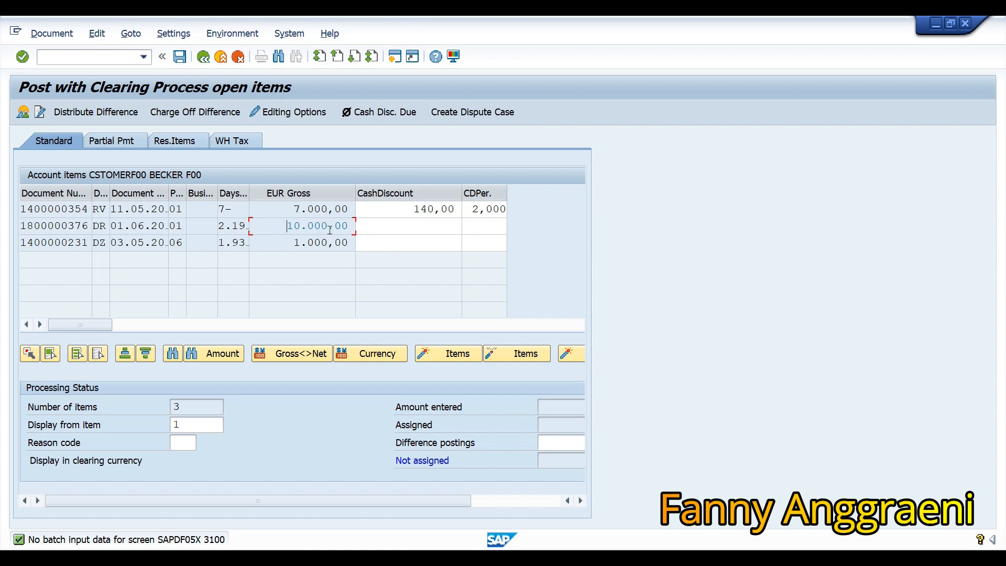
drag(399, 501, 479, 519)
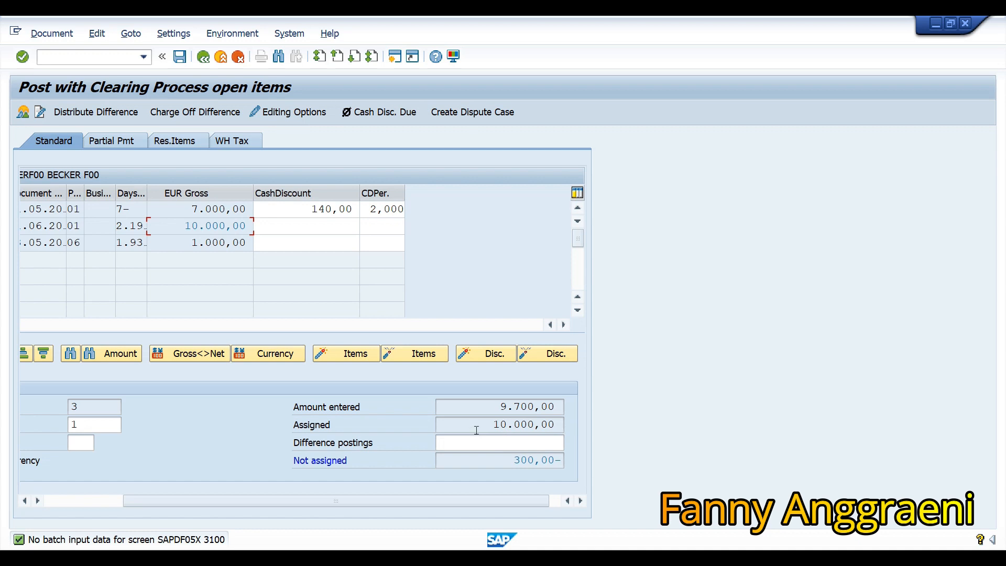
click(511, 442)
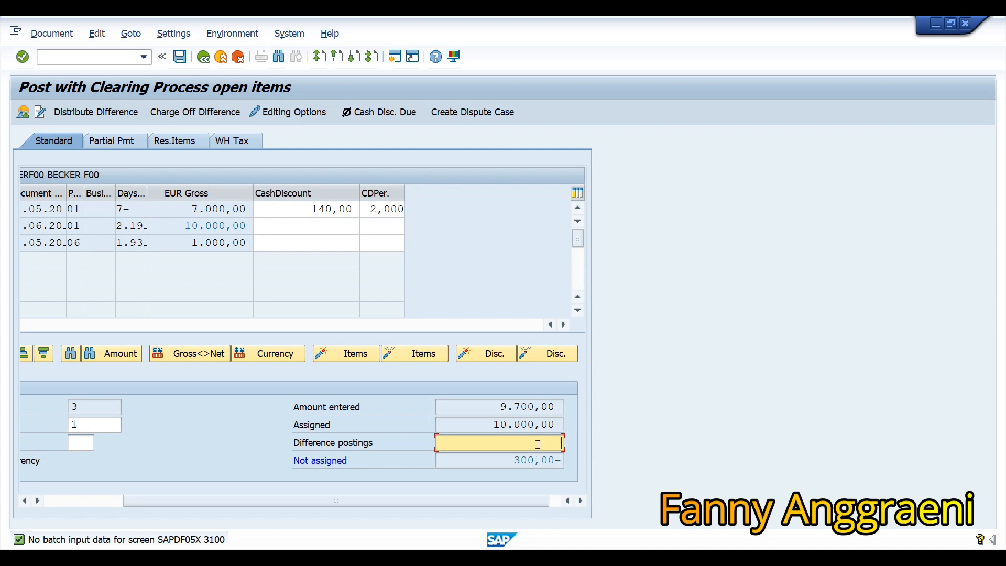
double_click(538, 444)
click(179, 57)
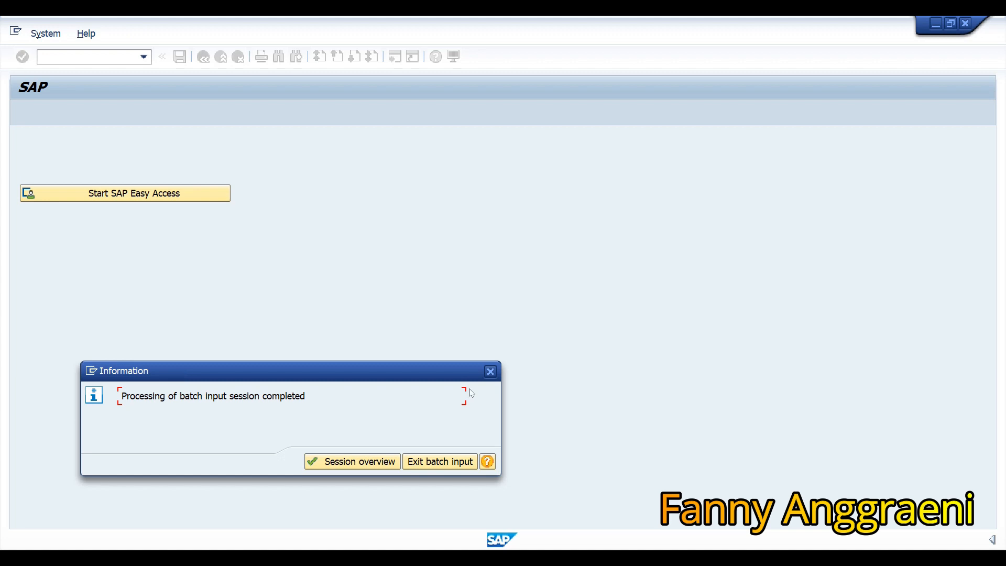
Exit batch input from the Information dialog to return to SAP Easy Access.
click(426, 462)
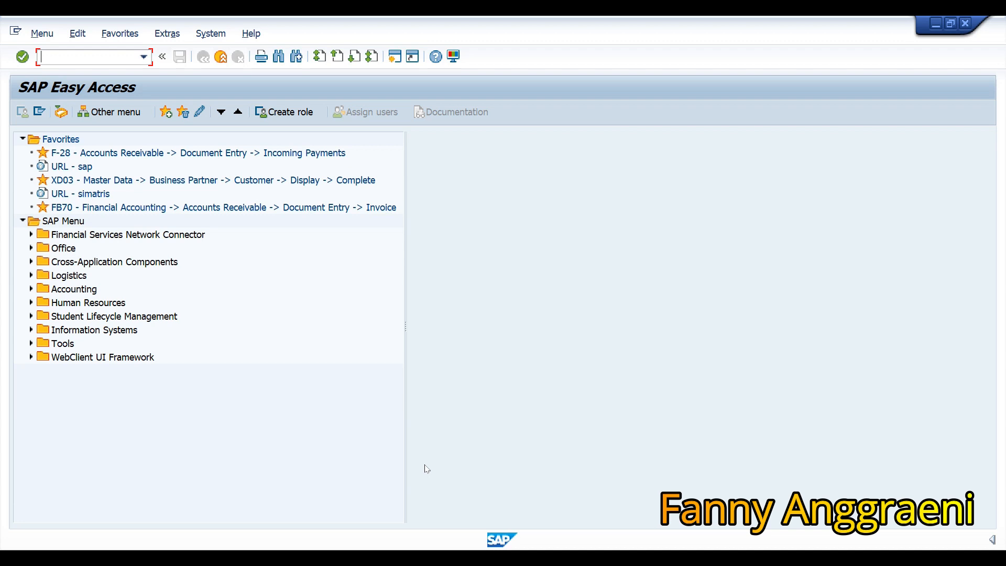
Launch FBL5N Display/Change Line Items from Accounting > Financial Accounting > Accounts Receivable > Account.
click(31, 290)
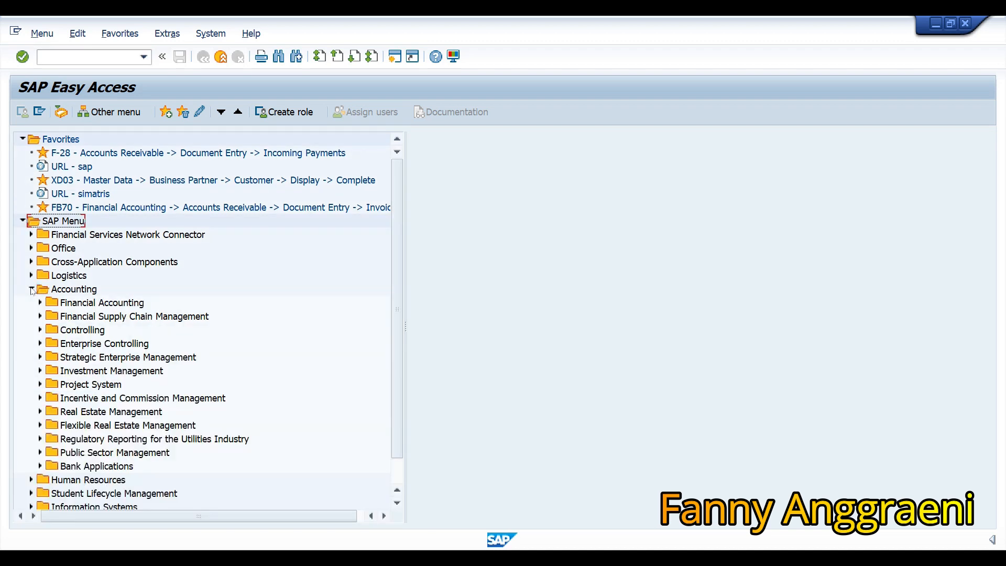
click(41, 303)
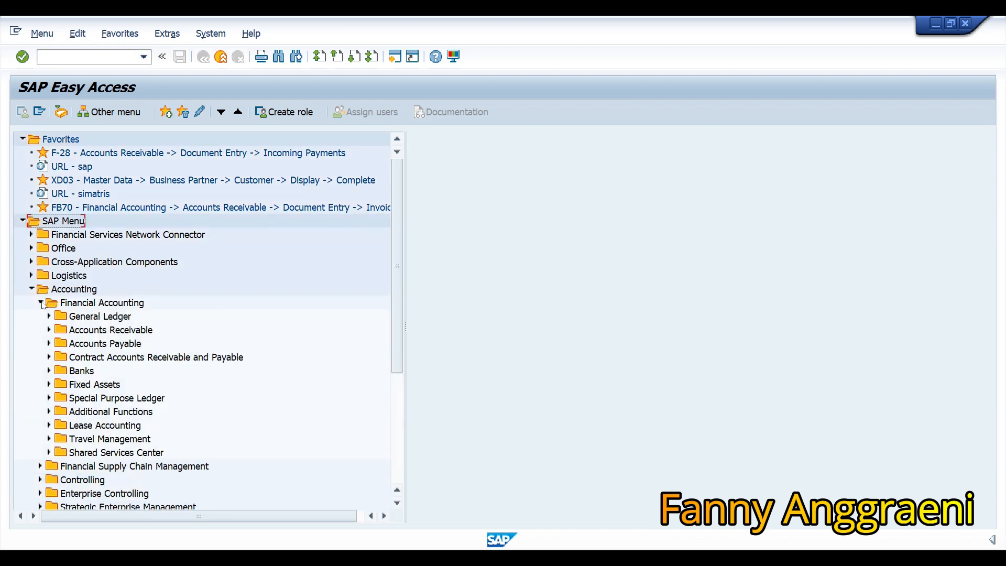
click(49, 330)
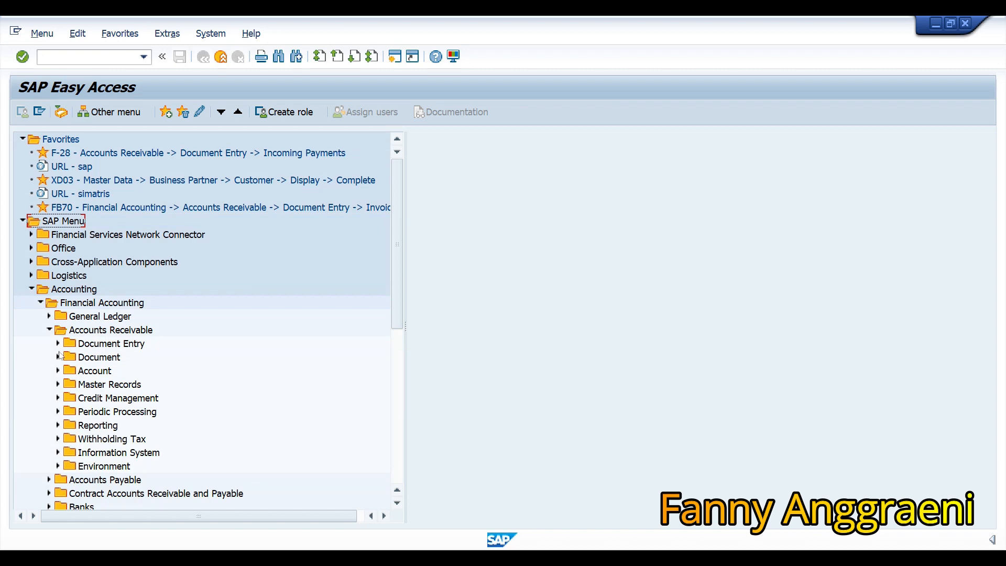
click(58, 371)
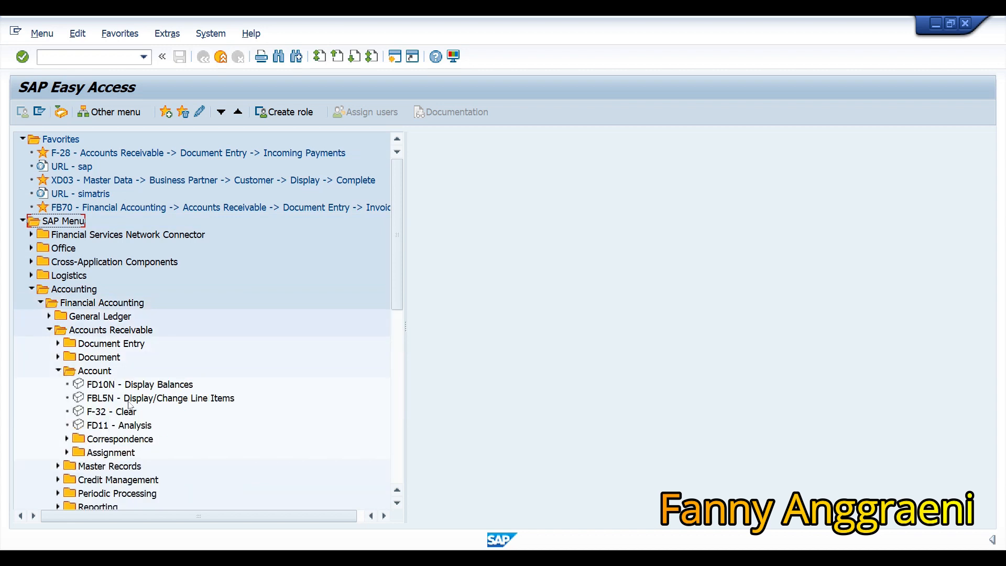
click(128, 401)
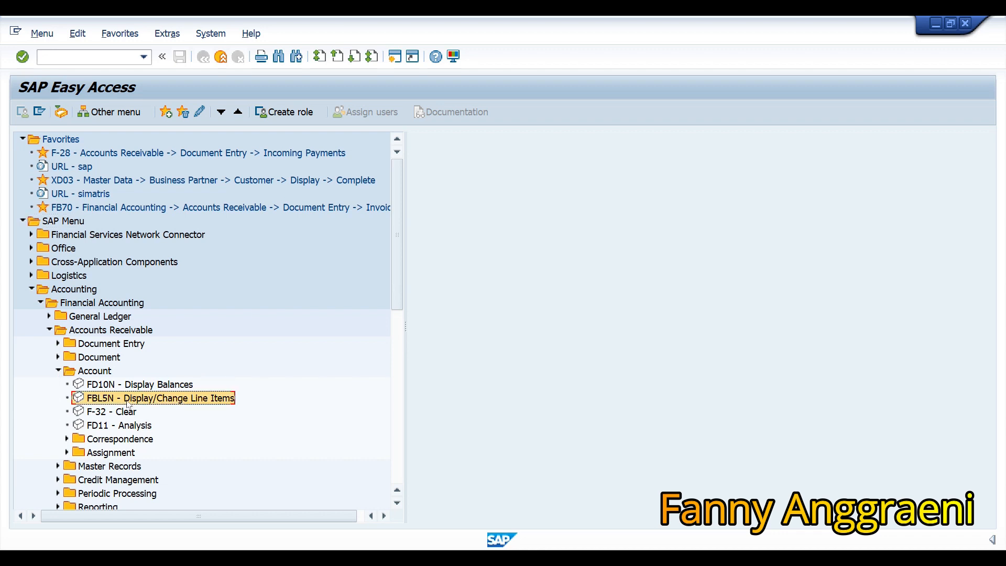
double_click(128, 401)
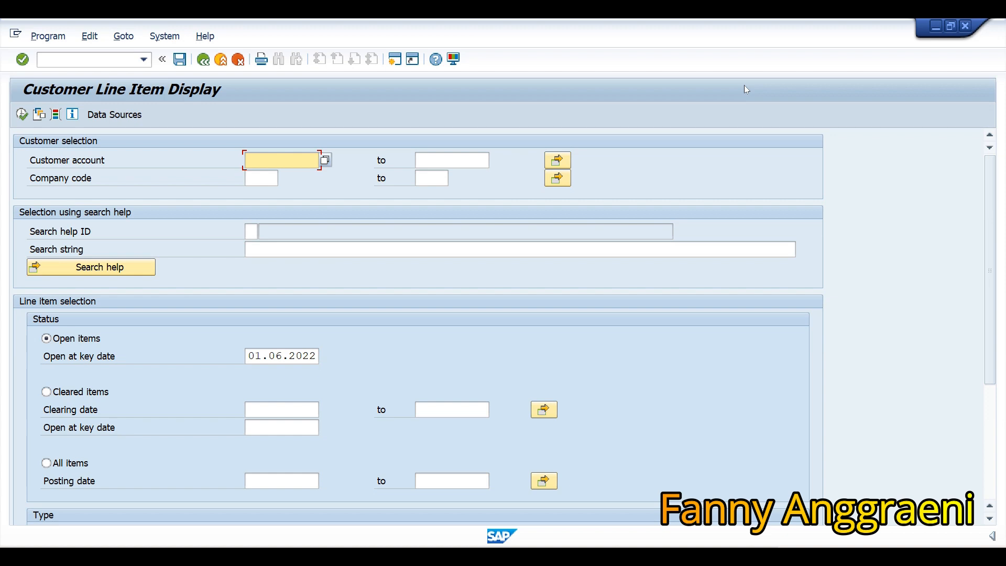
Run the line item report for the suggested customer account in company code 1000 with All items.
text(C)
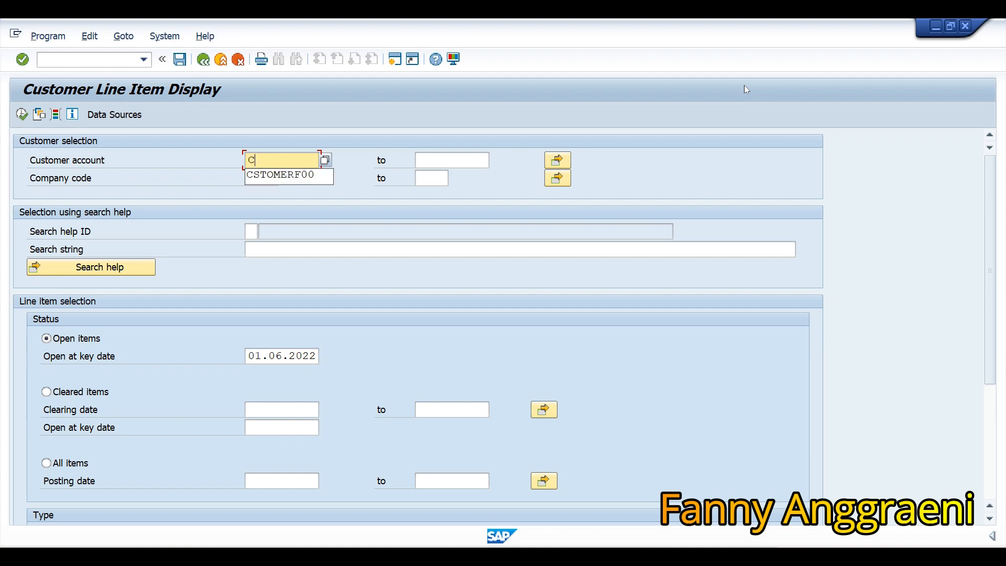
key(Down)
key(Return)
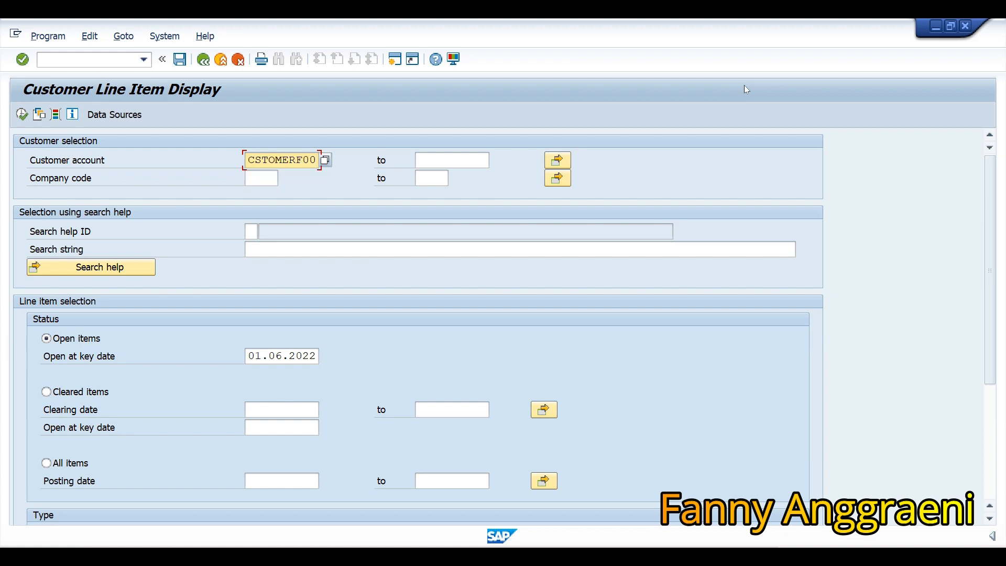
click(271, 180)
text(1000)
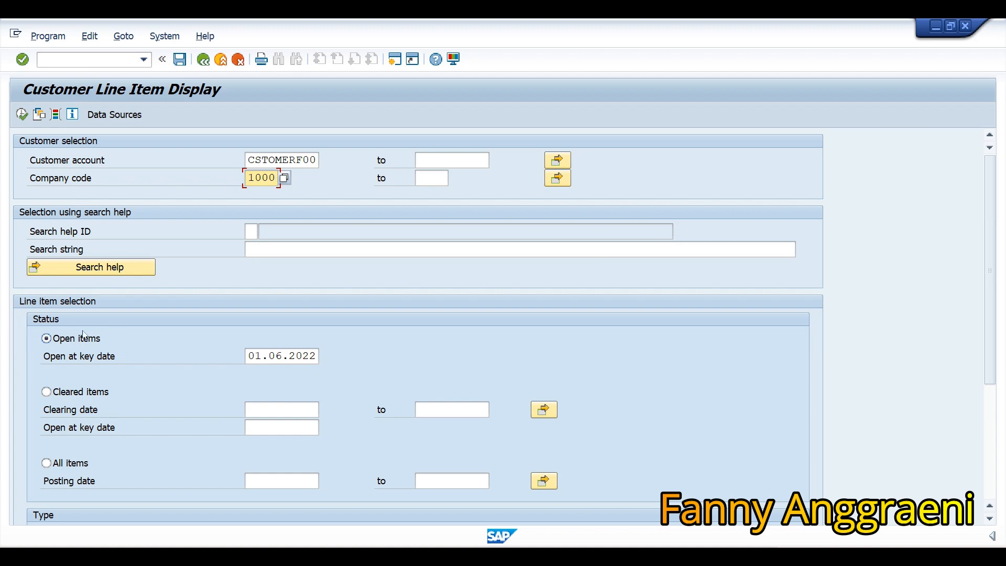
click(53, 463)
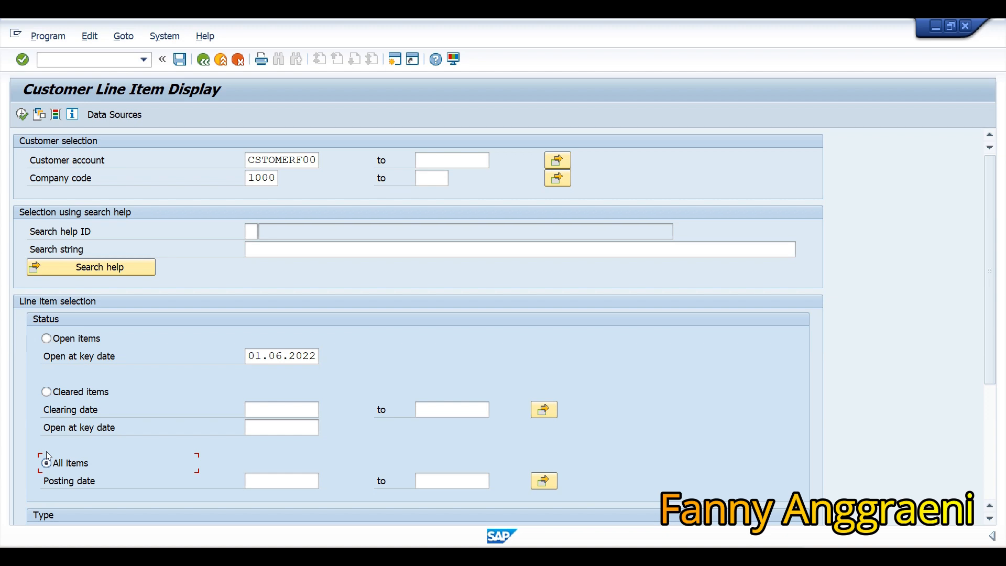
click(22, 115)
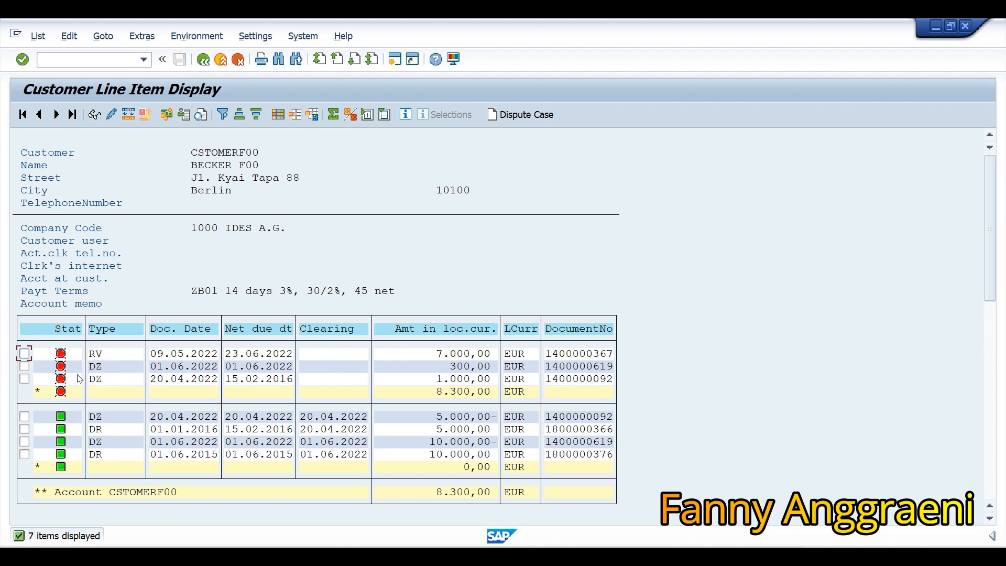
click(64, 444)
click(319, 444)
click(24, 444)
click(95, 115)
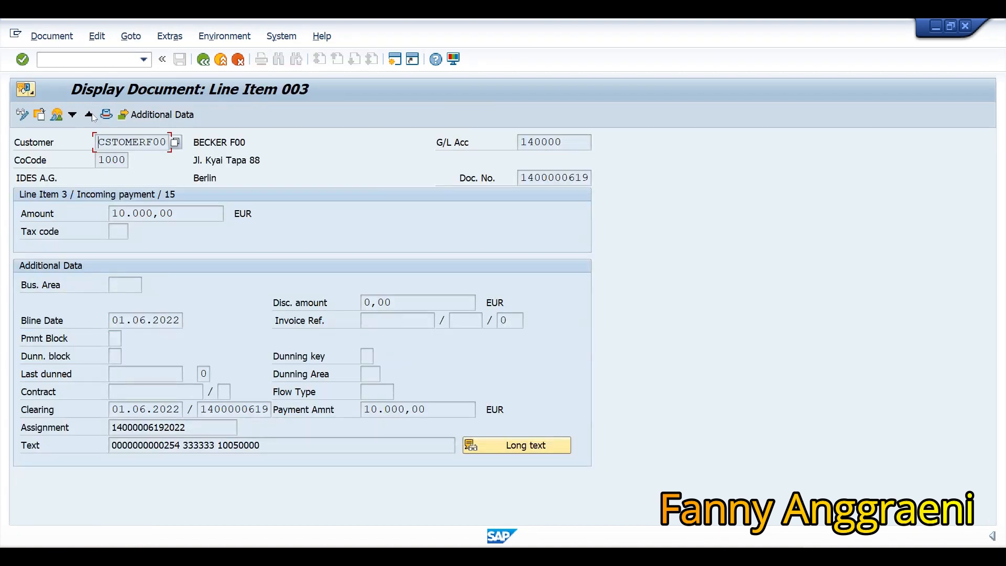
click(56, 115)
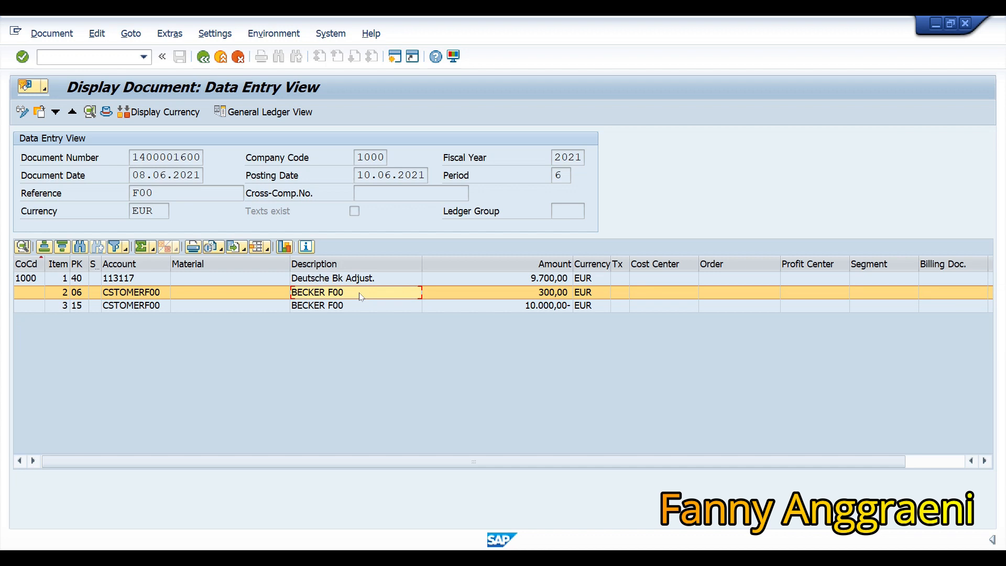
click(378, 280)
click(373, 292)
click(379, 280)
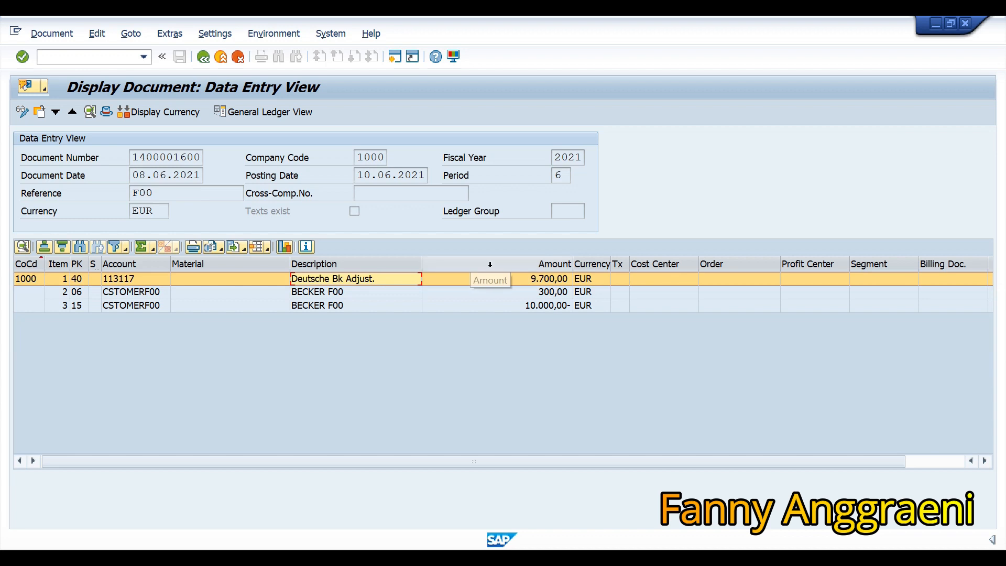
click(398, 265)
click(398, 278)
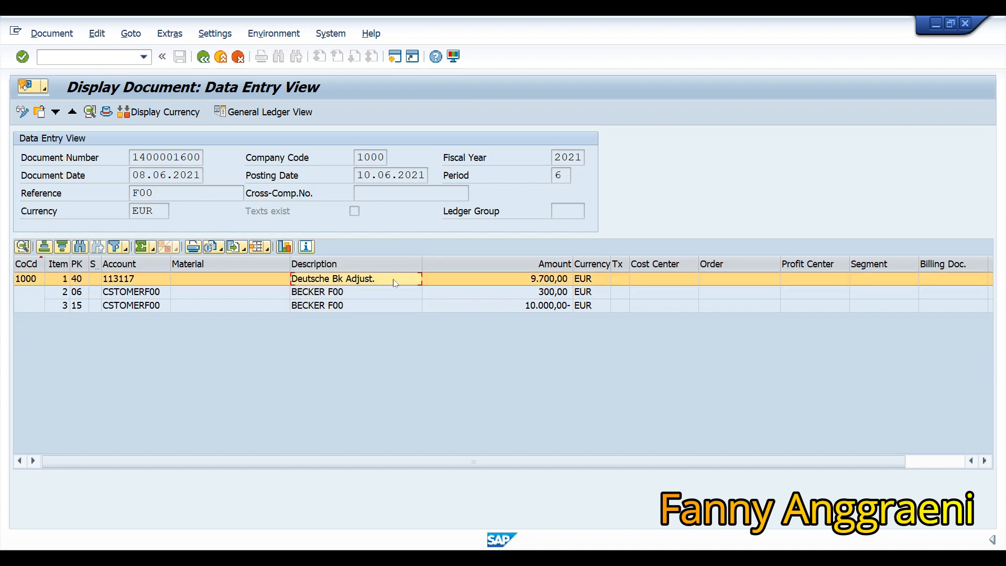
click(385, 306)
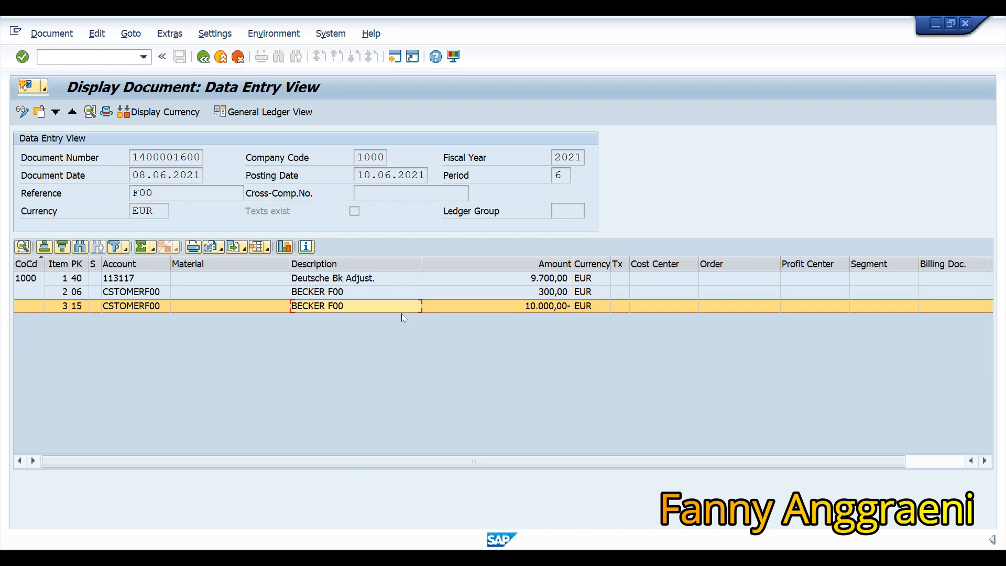
click(399, 281)
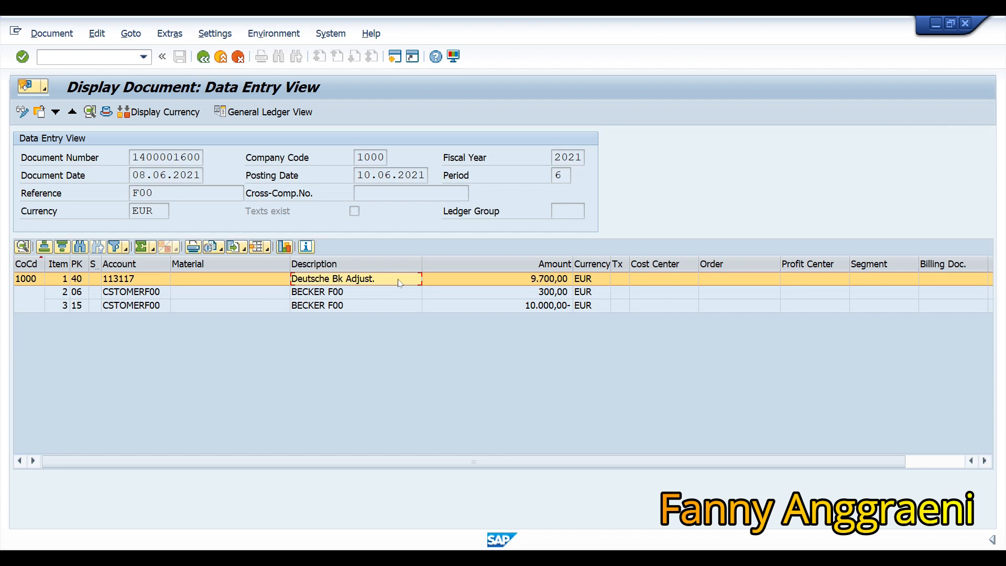
key(Down)
key(Down)
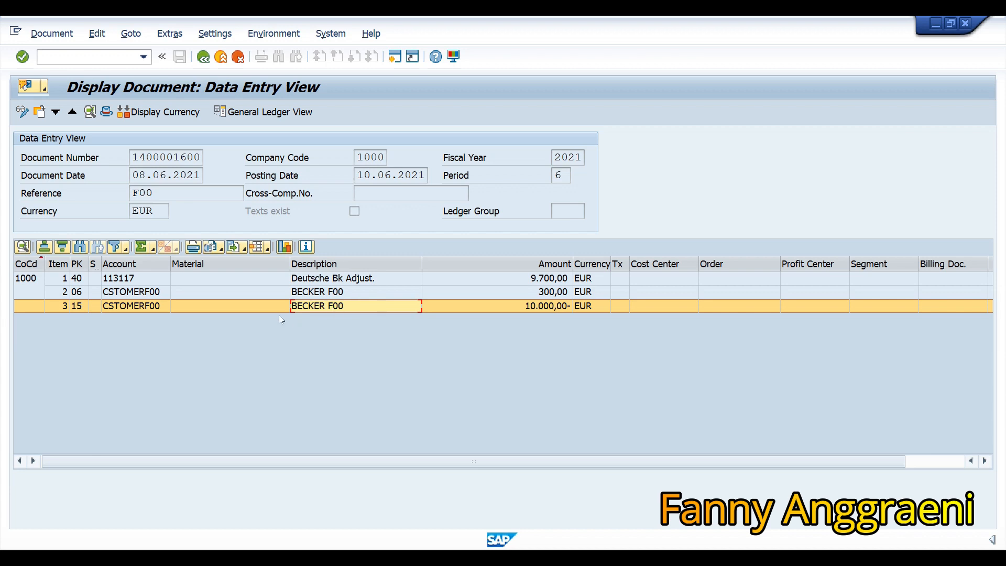
click(517, 308)
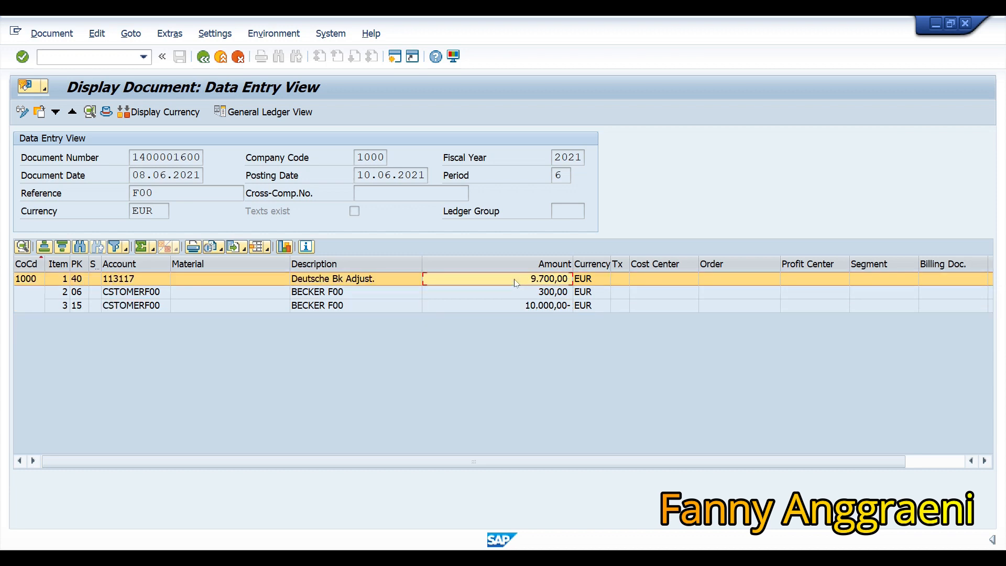
Check the 10.000,00- and 300,00 amounts, then return to SAP Easy Access with /n.
click(486, 309)
click(481, 292)
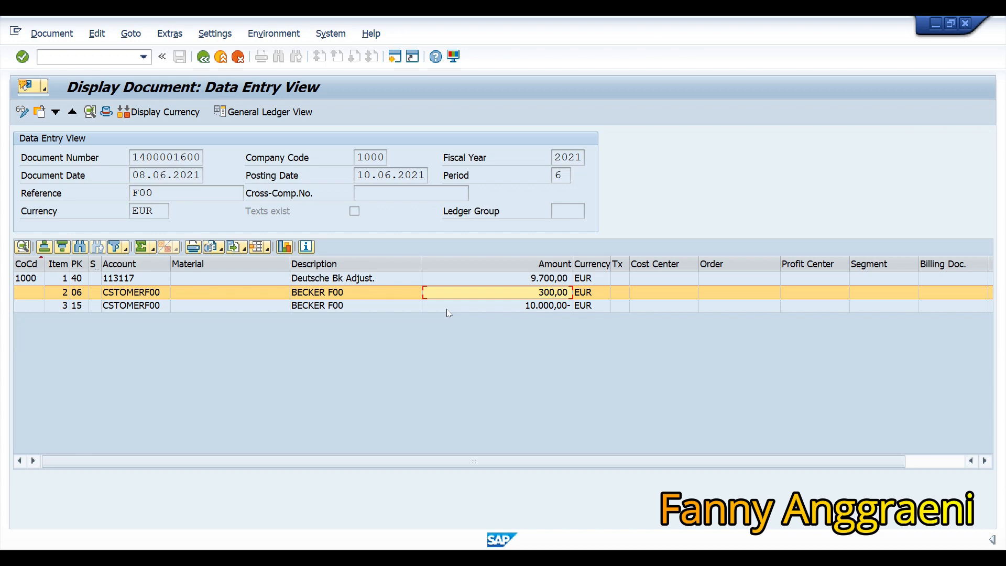
click(77, 55)
text(/n)
key(Return)
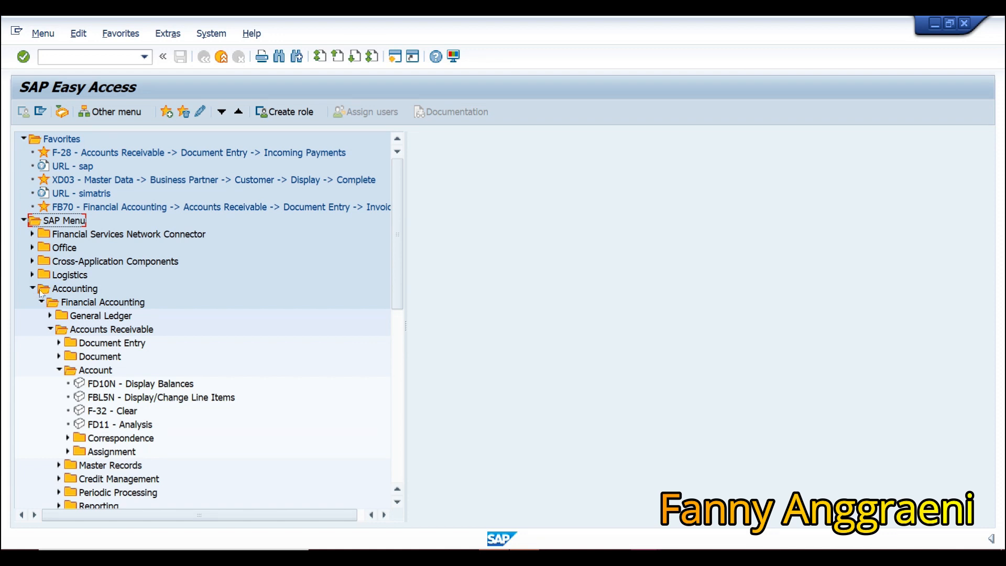
Navigate Banks > Incomings > Bank Statement and launch FF67 - Manual Entry.
click(50, 329)
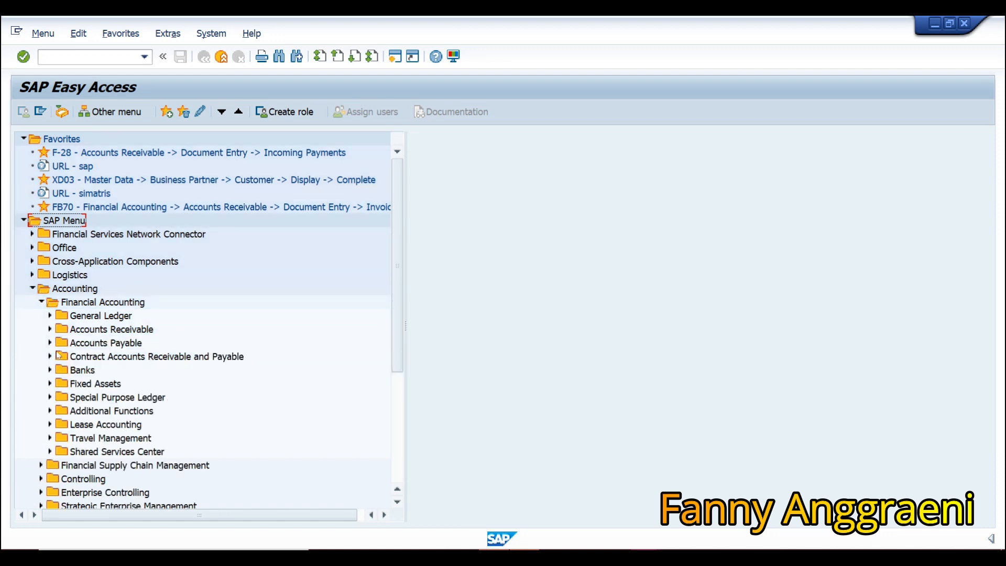
click(50, 370)
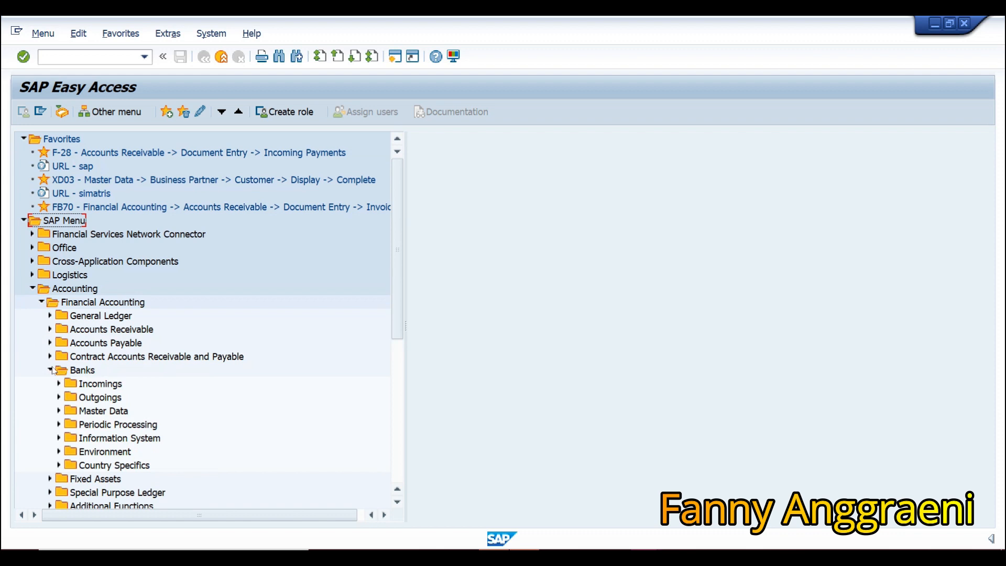
click(58, 383)
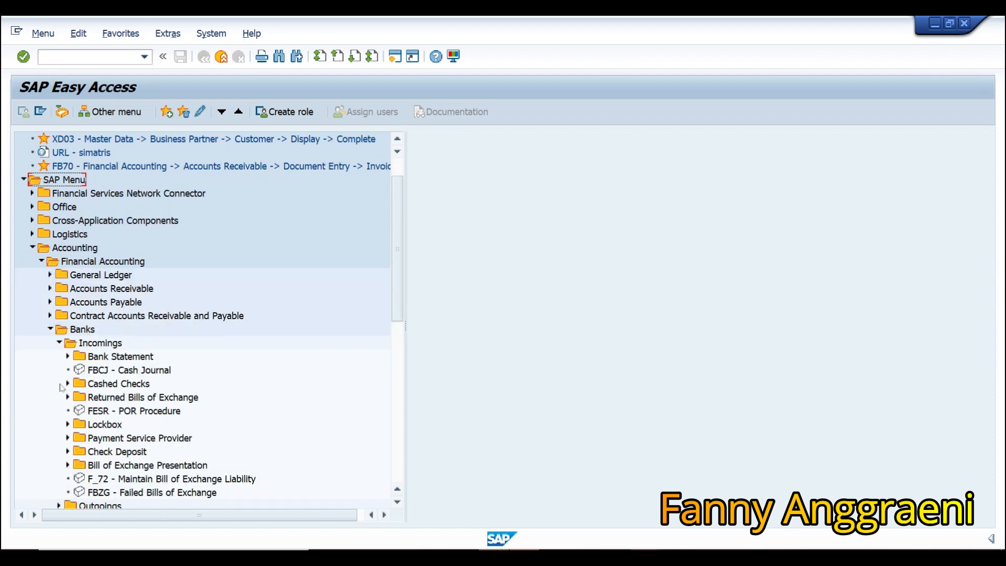
click(68, 357)
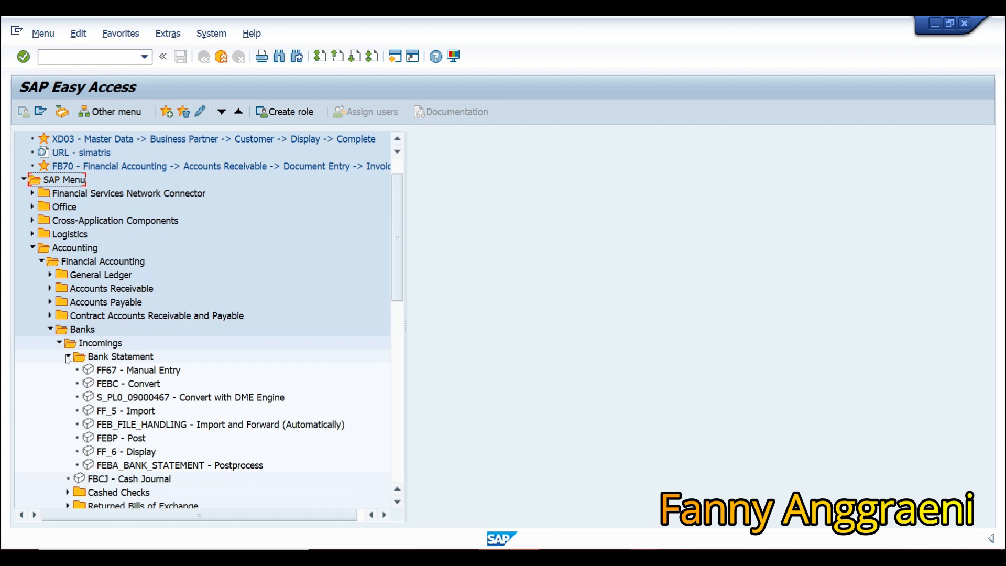
click(108, 372)
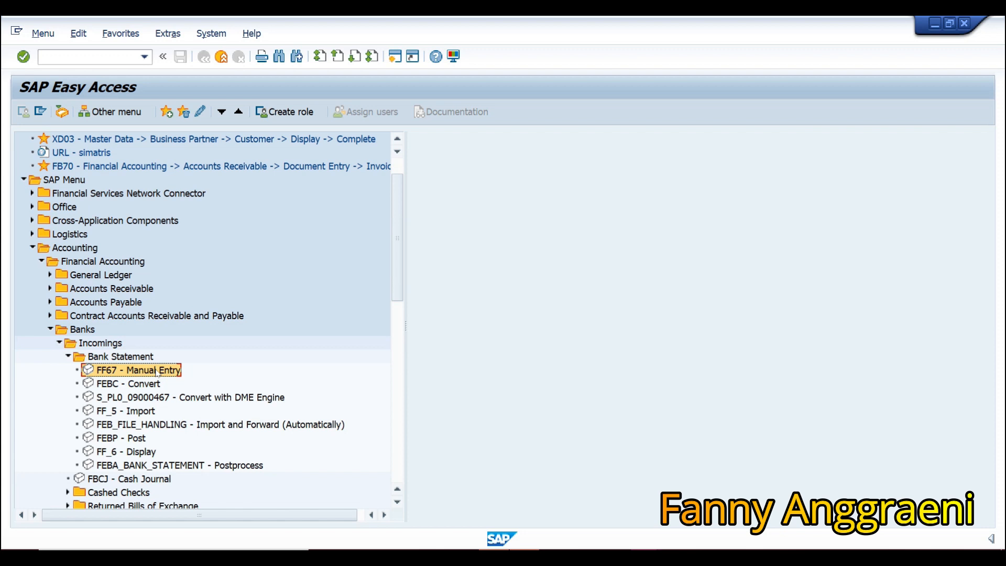
double_click(158, 371)
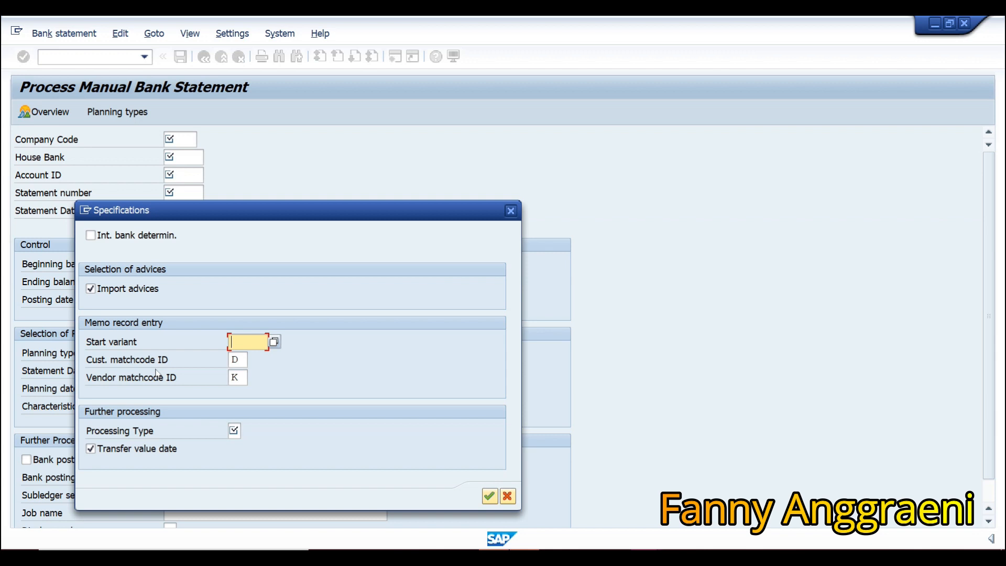
Enable internal bank determination, choose start variant 1000 and processing type 1, and confirm.
click(108, 242)
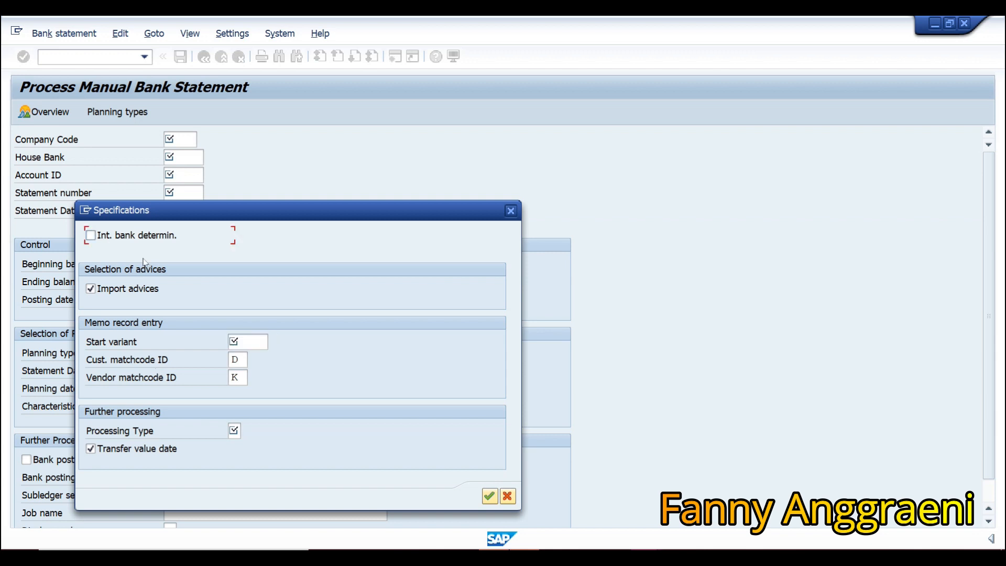
click(91, 235)
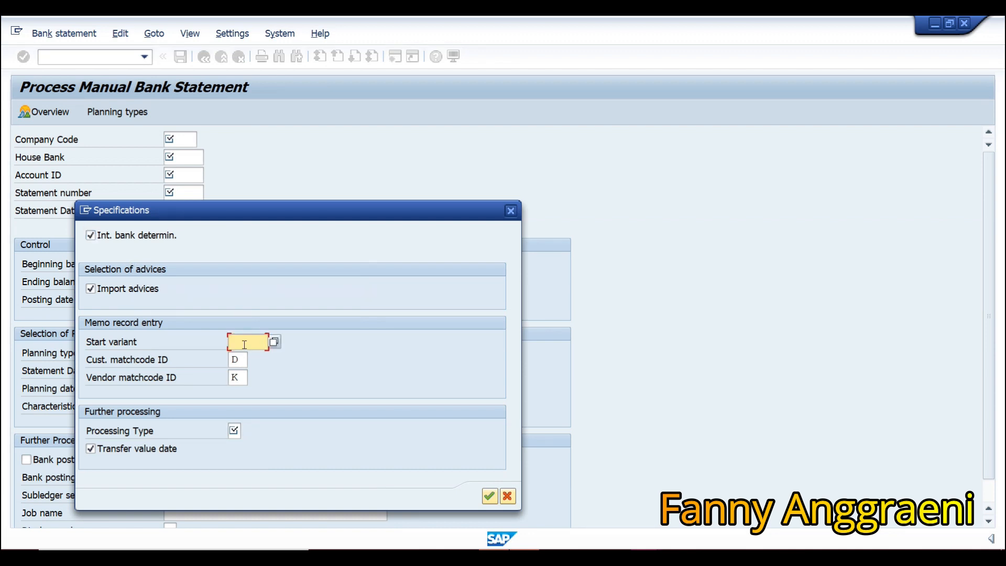
click(274, 341)
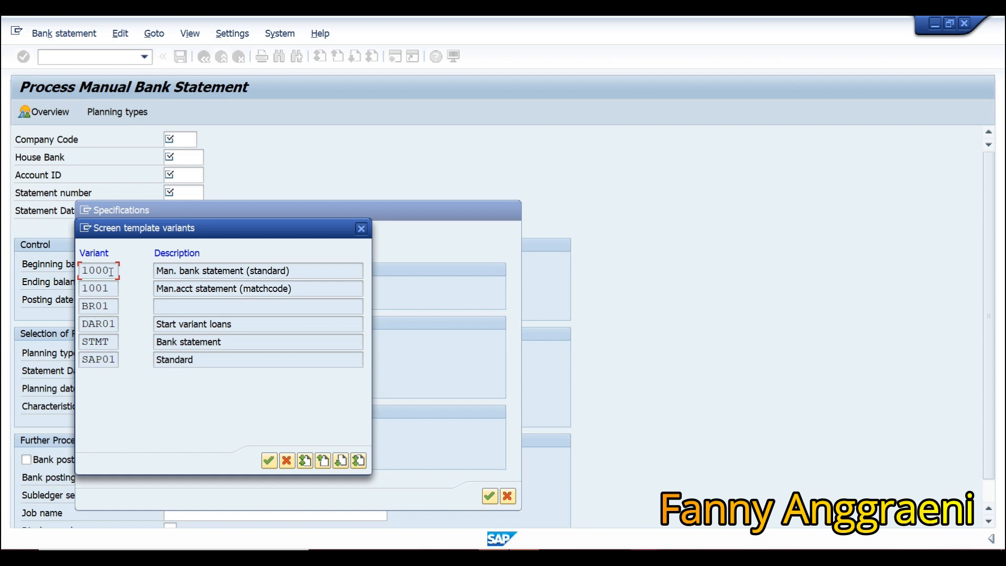
double_click(110, 272)
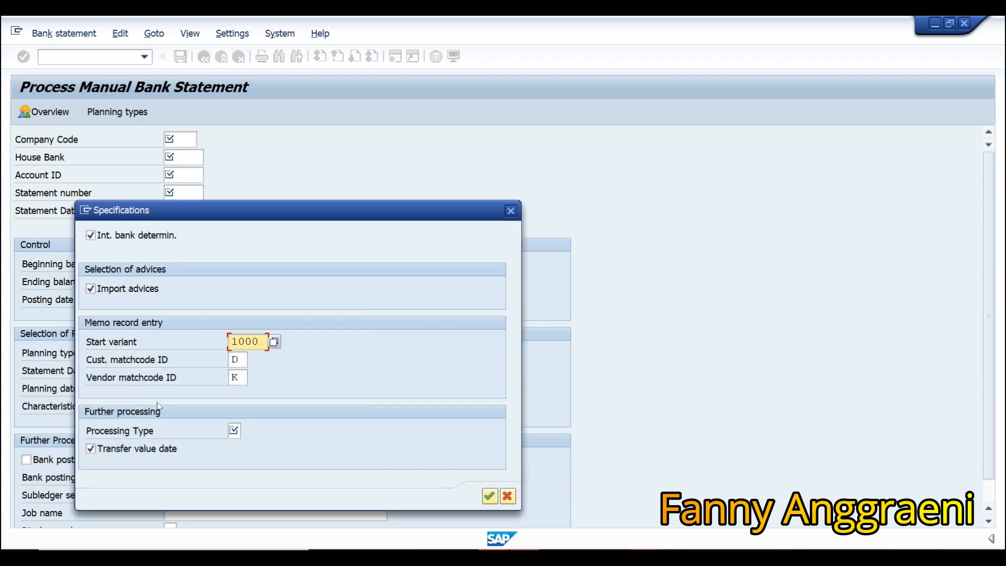
click(234, 430)
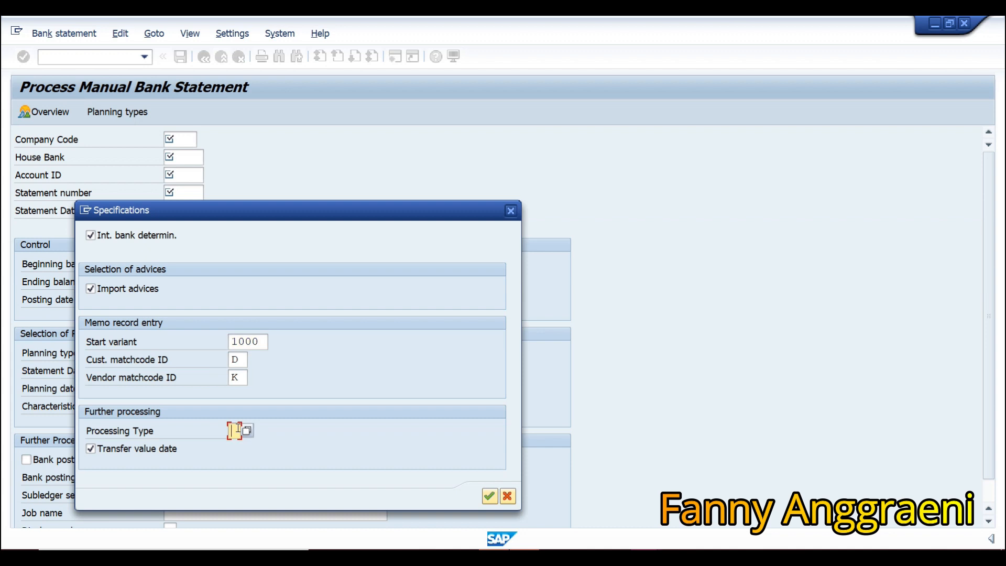
text(1)
click(489, 496)
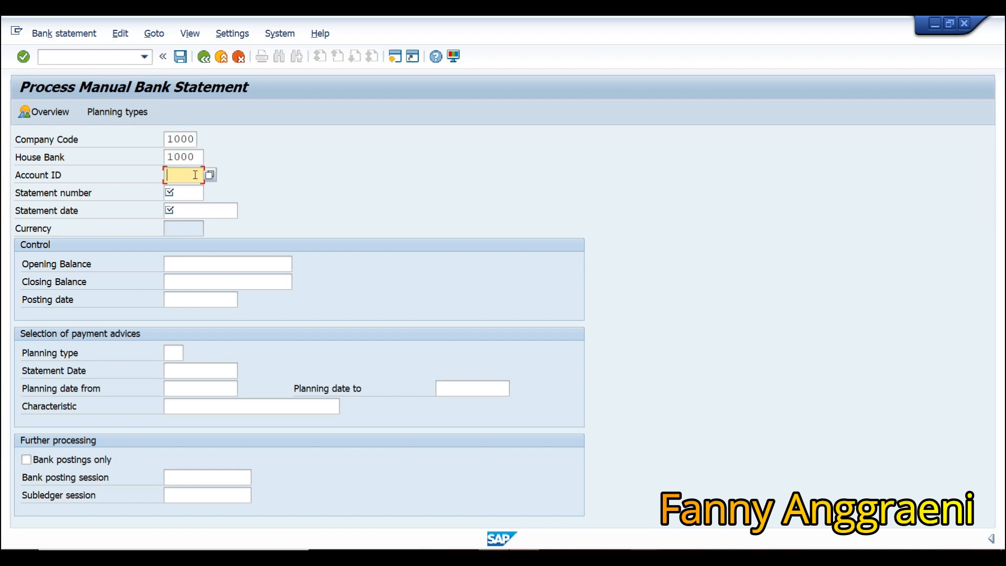
Fill the header: 100, statement 600 dated 01.06.2022, balances 10000 and 29700.
text(1000)
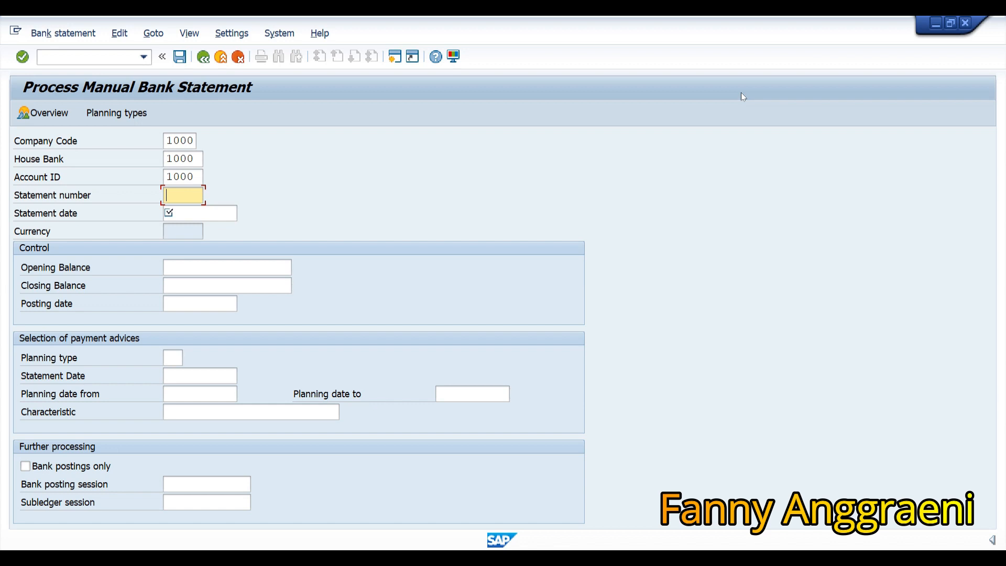
text(600)
key(Tab)
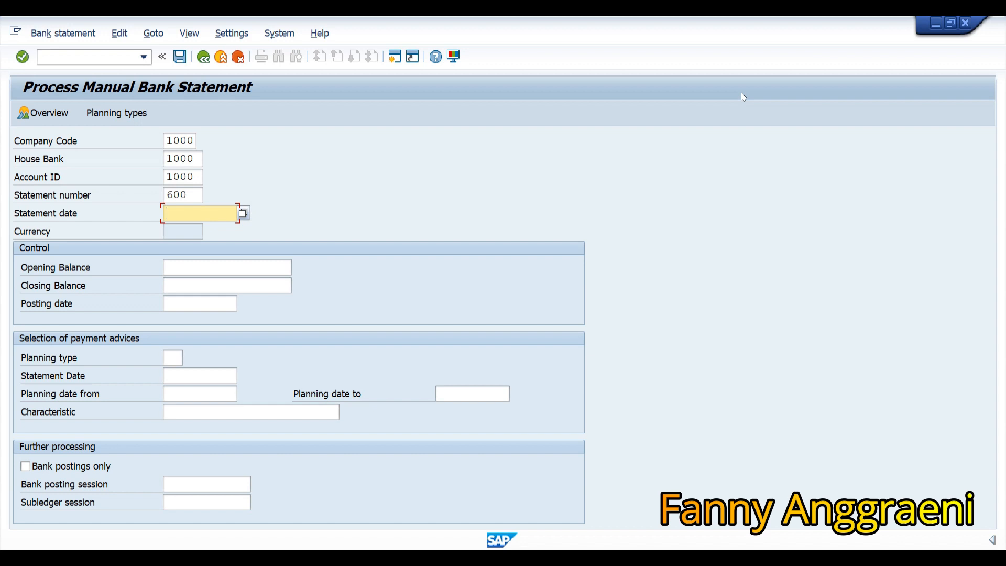
text(01.06.2022)
key(Tab)
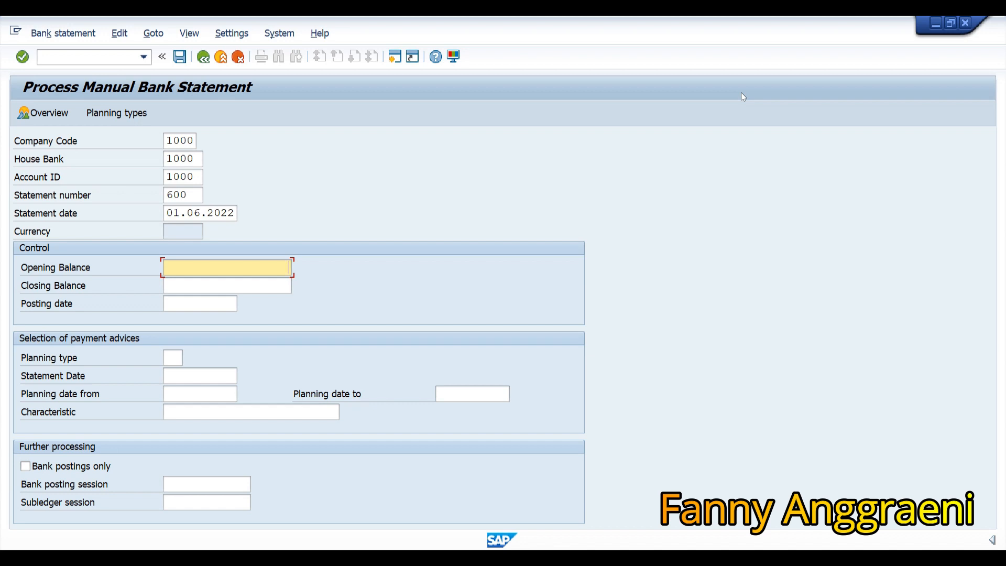
text(10000)
key(Tab)
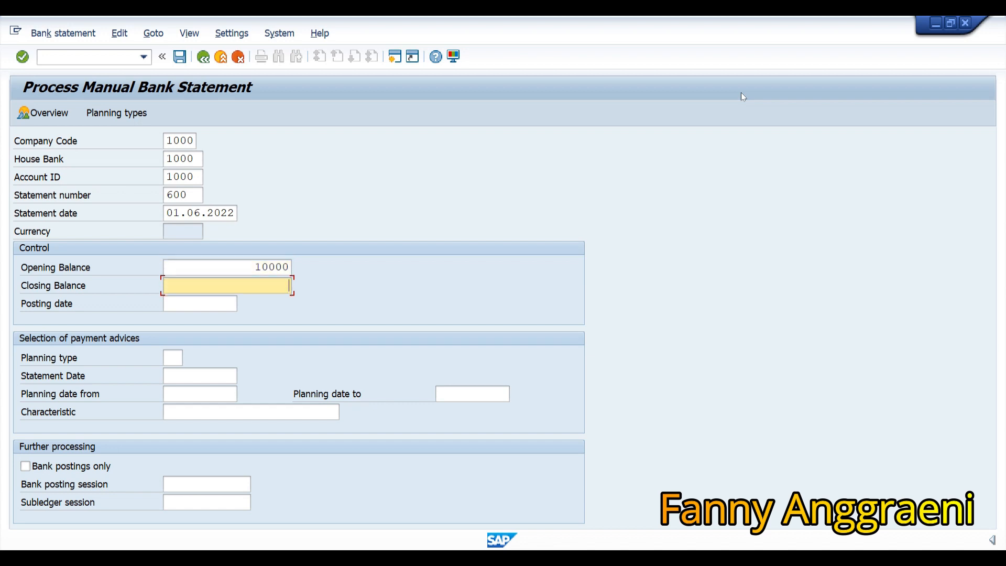
text(29700)
Name sessions BANKF00 and PERSONSF00 and confirm the header to reach the items table.
click(211, 489)
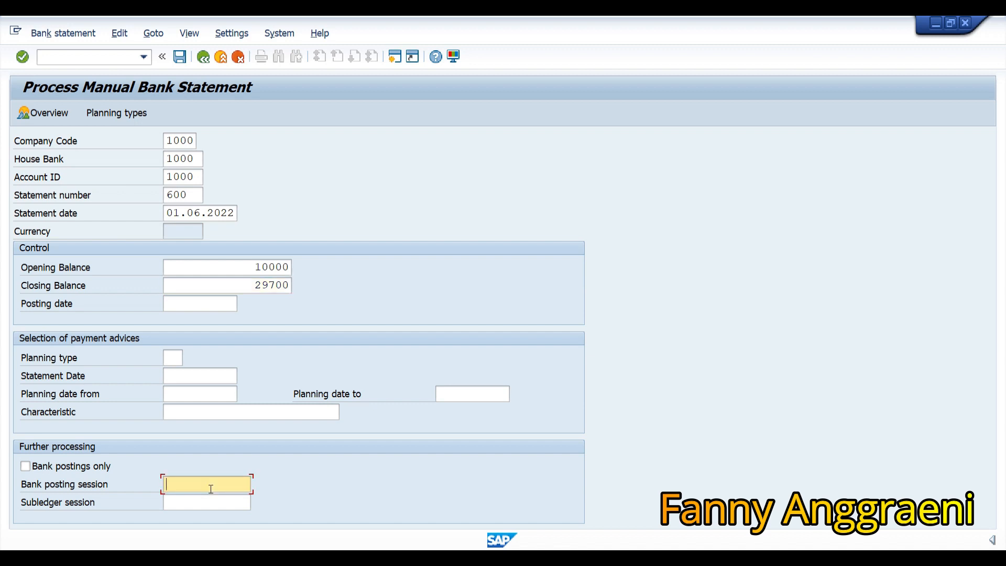
text(BANKF00)
key(Tab)
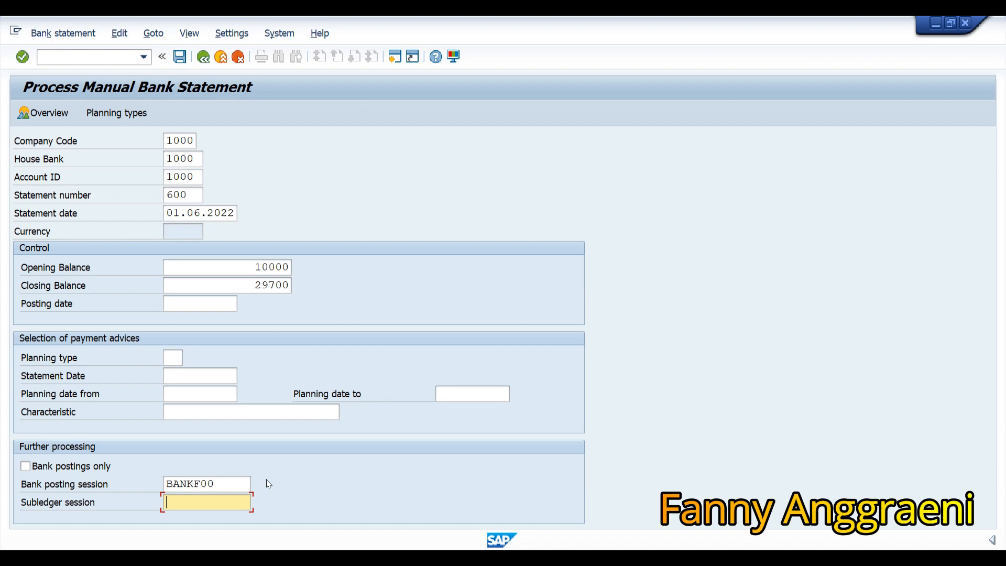
text(PERSONSF00)
key(Return)
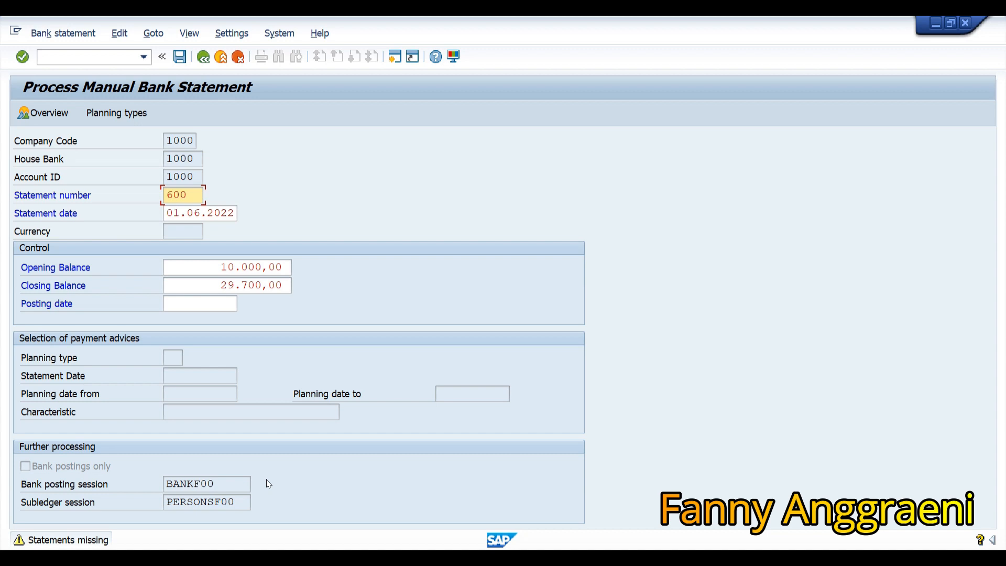
key(Return)
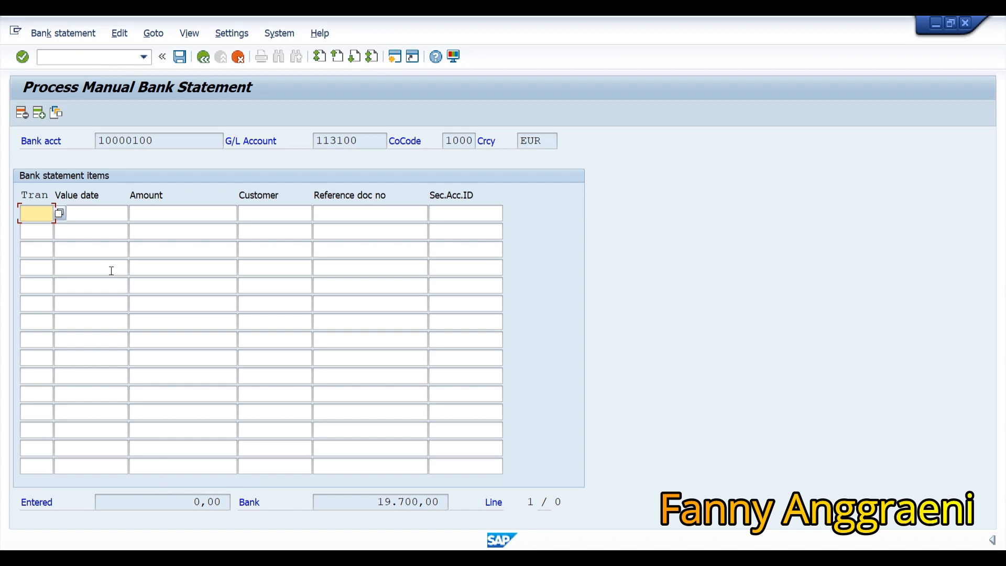
Enter row 1: transaction 070, value date 04.06.2022, amount 9700 and the customer account.
click(60, 213)
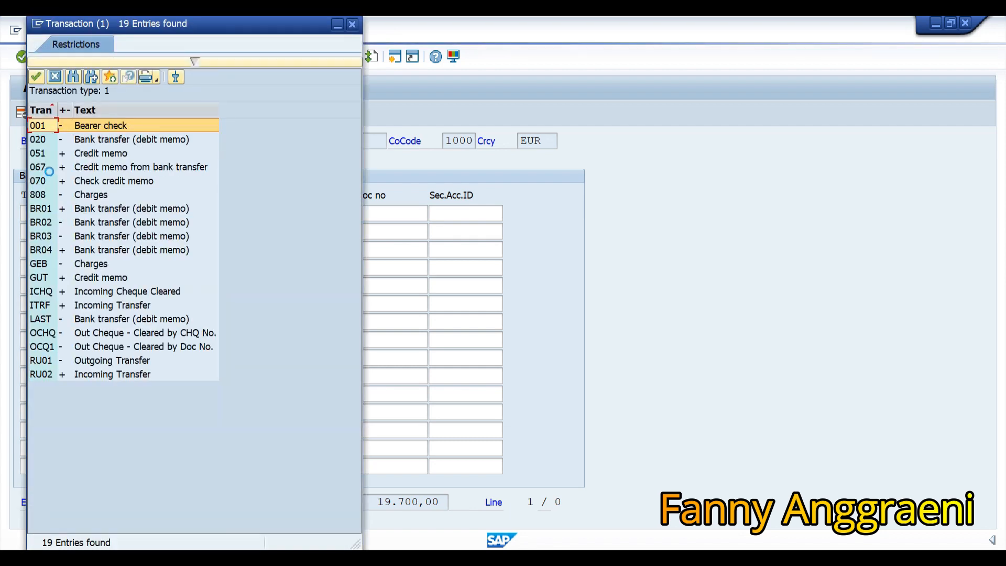
double_click(49, 180)
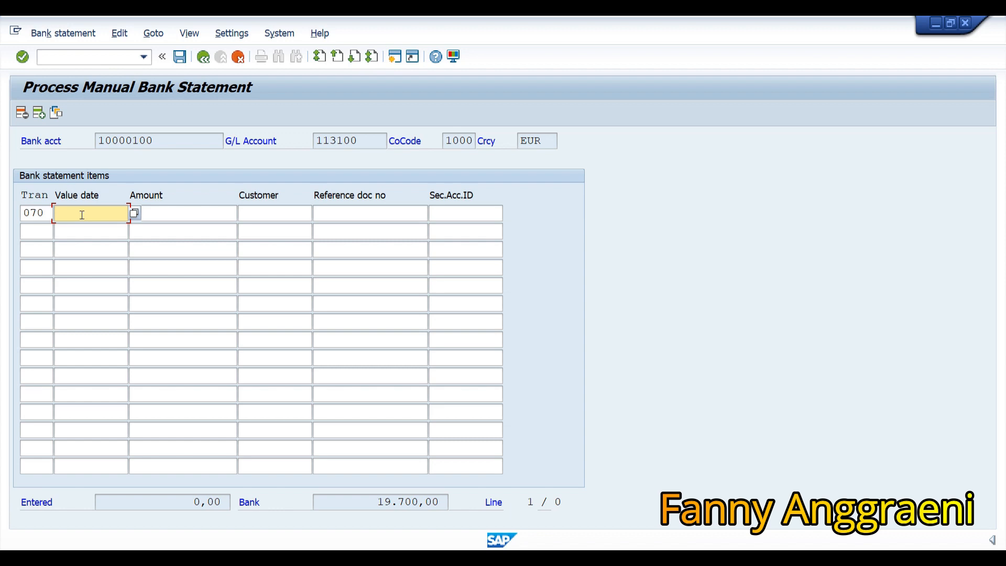
text(04.06.2022)
key(Tab)
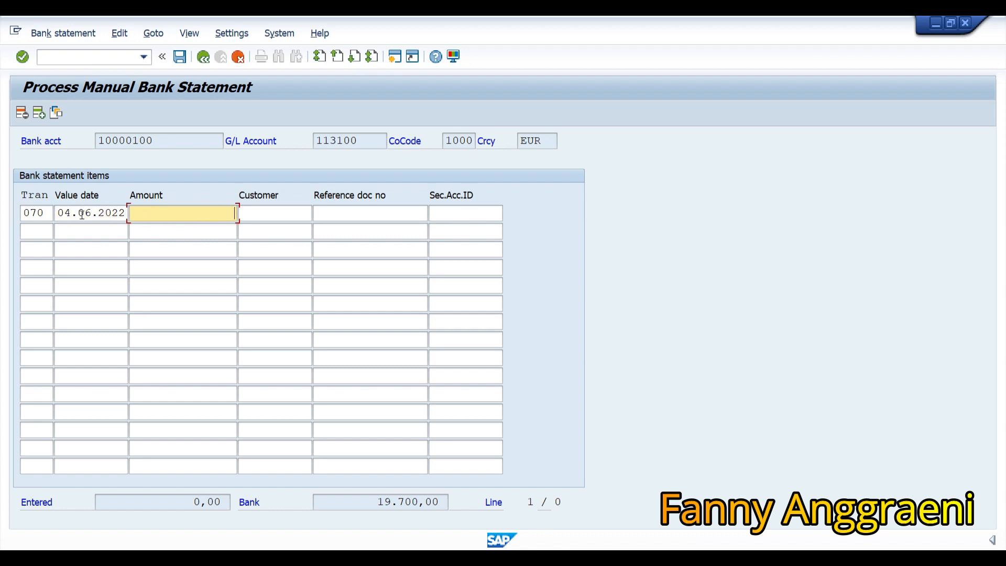
text(9700)
key(Tab)
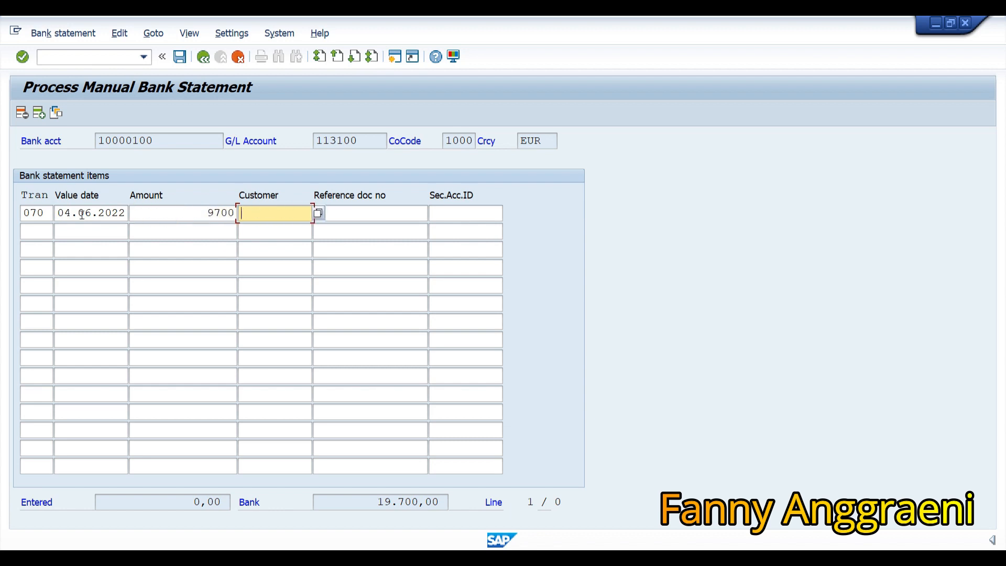
text(CSTOMERF00)
key(Return)
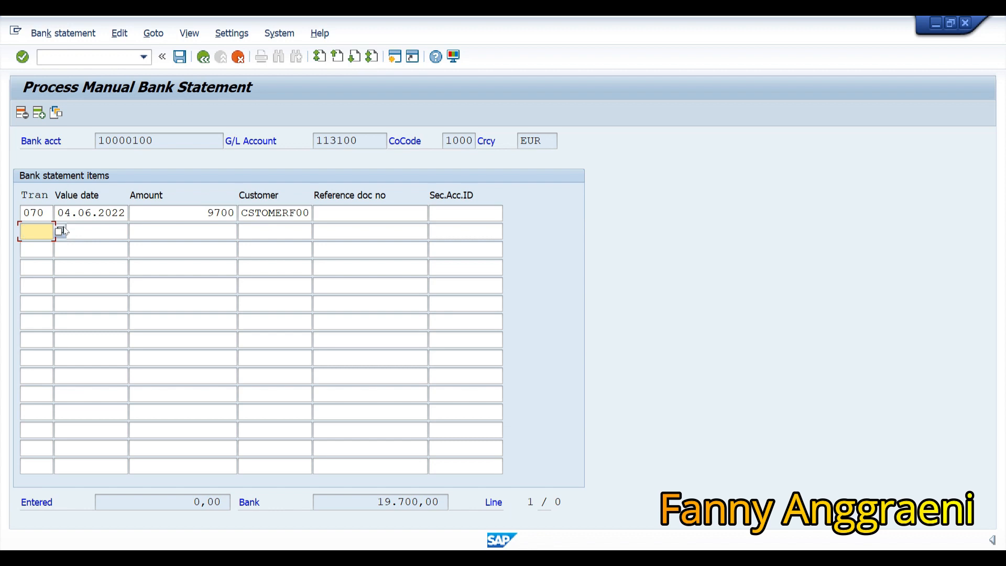
Enter row 2 with transaction 067, value date 01.06.2022 and amount 10000.
click(60, 230)
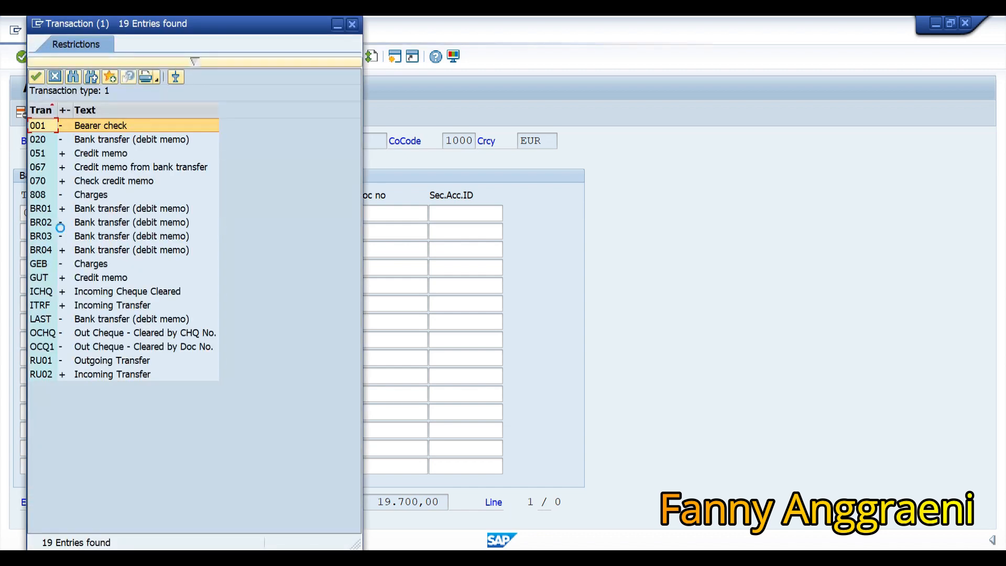
click(44, 170)
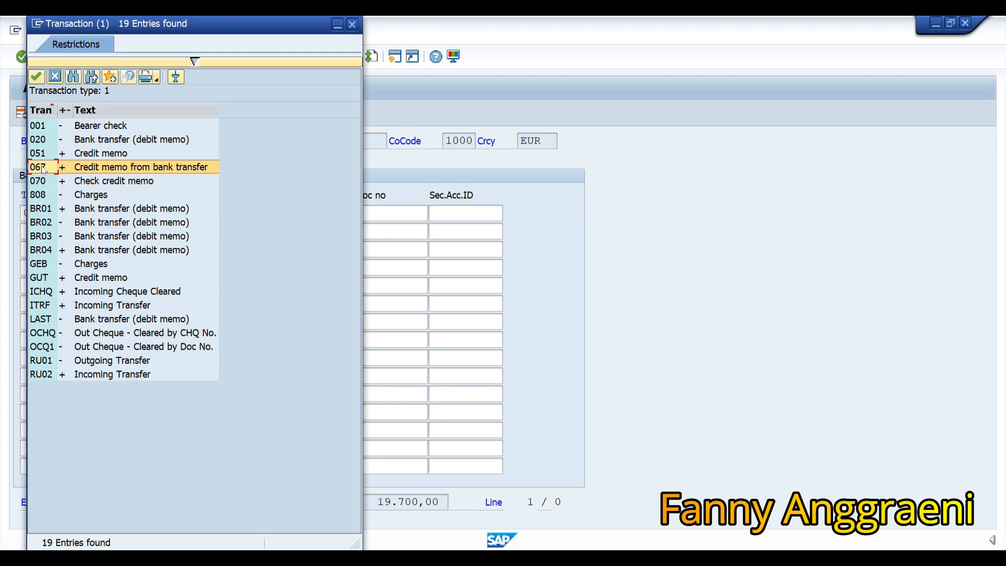
double_click(43, 169)
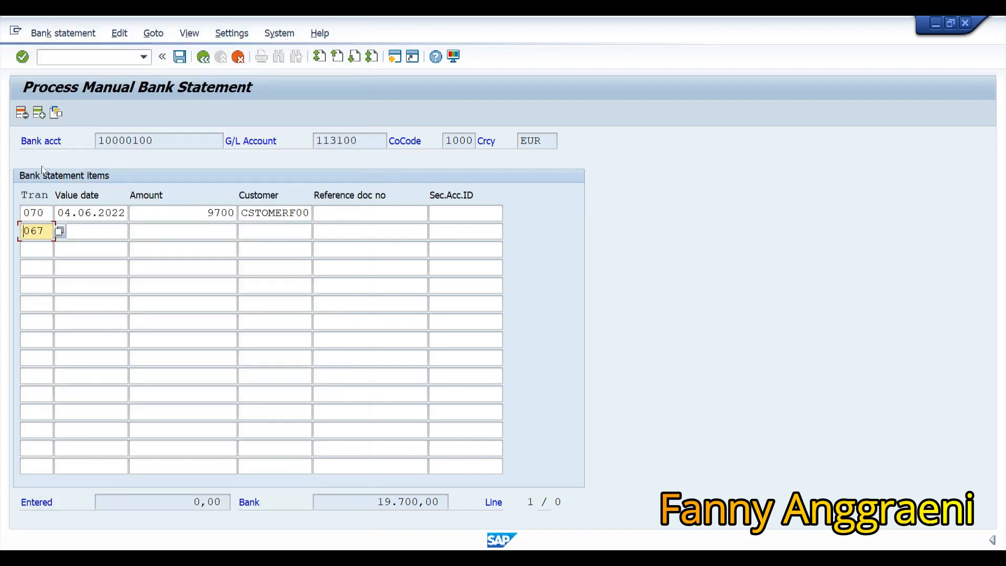
click(112, 226)
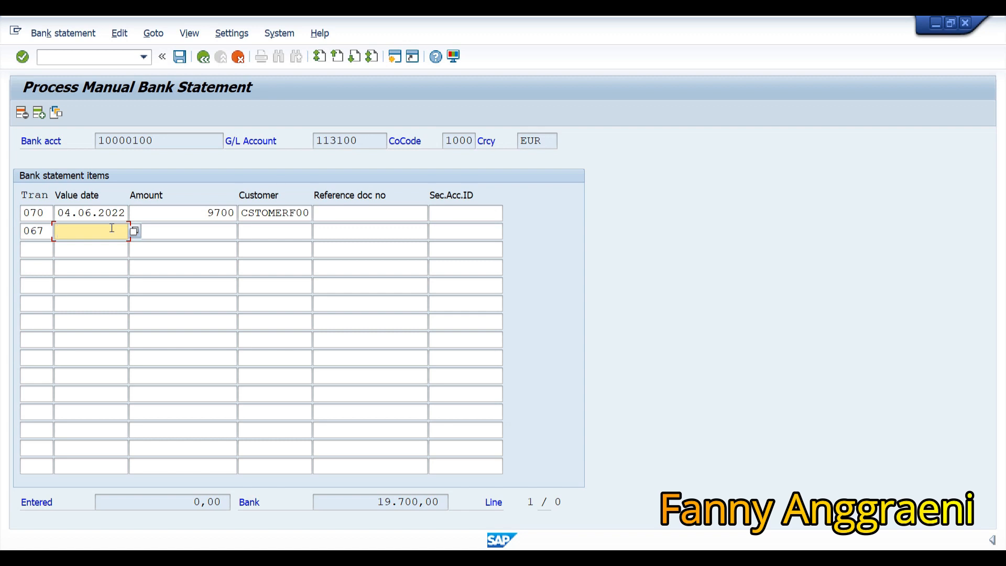
text(0)
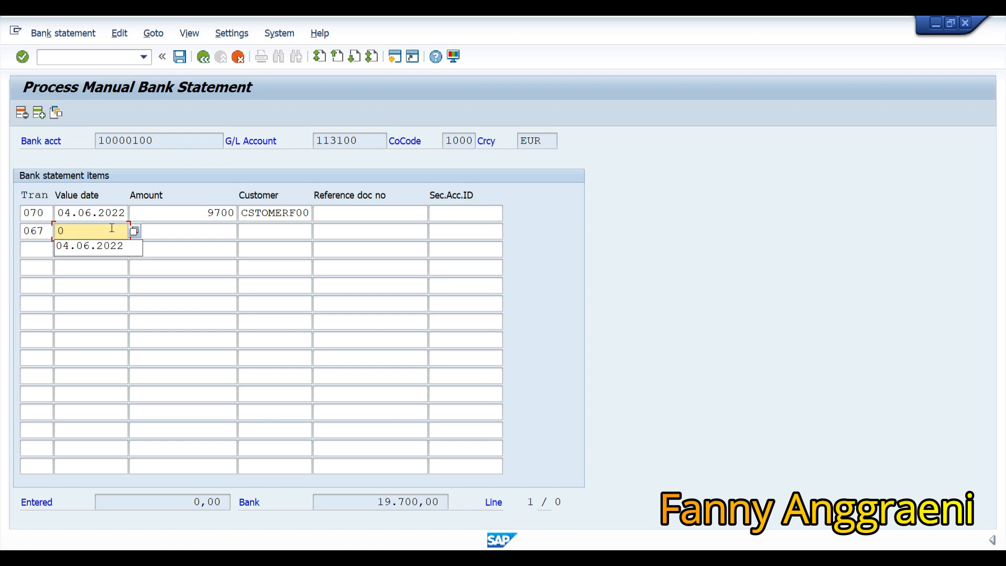
text(1.06)
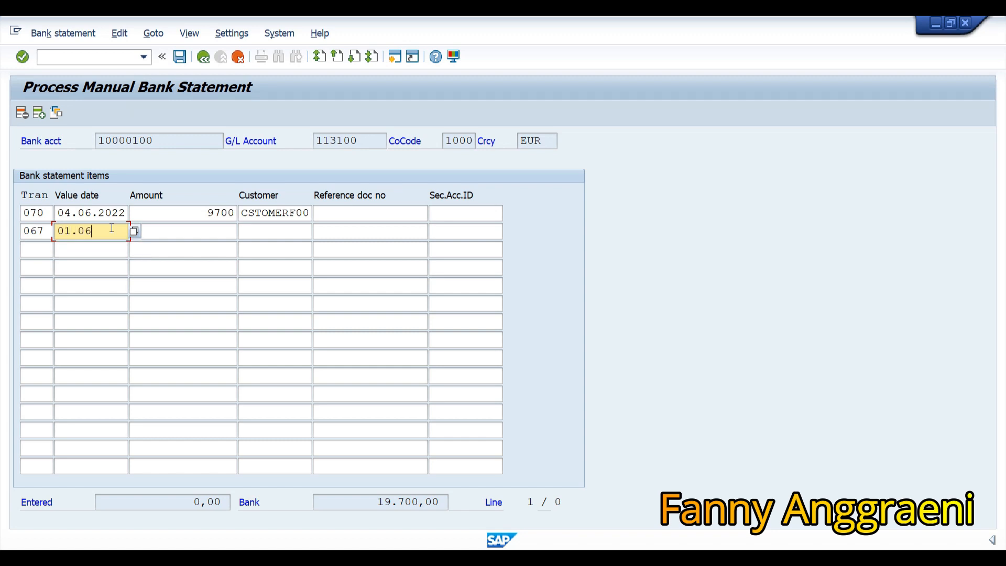
text(.2022)
key(Tab)
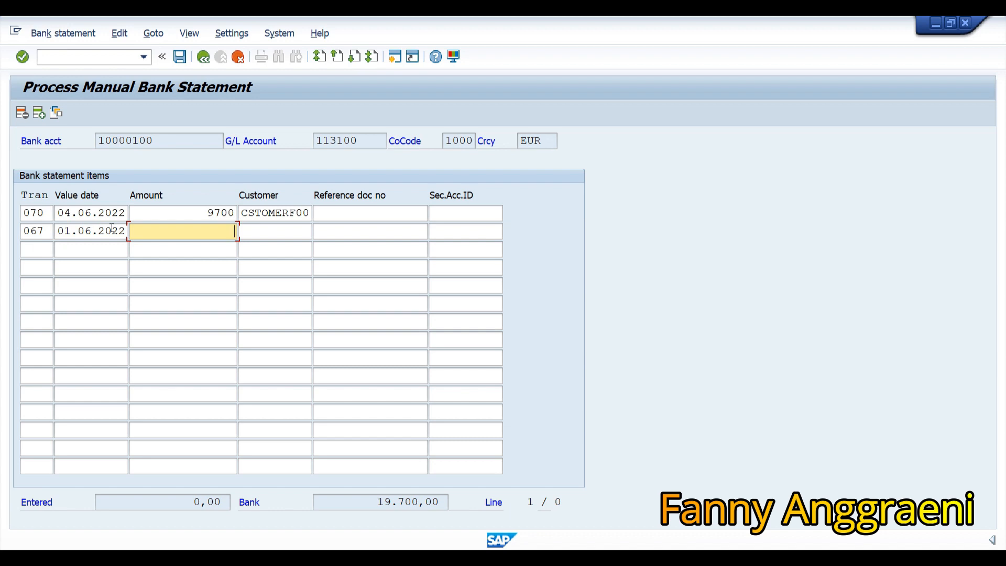
text(10000)
Pick the same customer from history and set reference document 900000600.
click(269, 229)
click(269, 228)
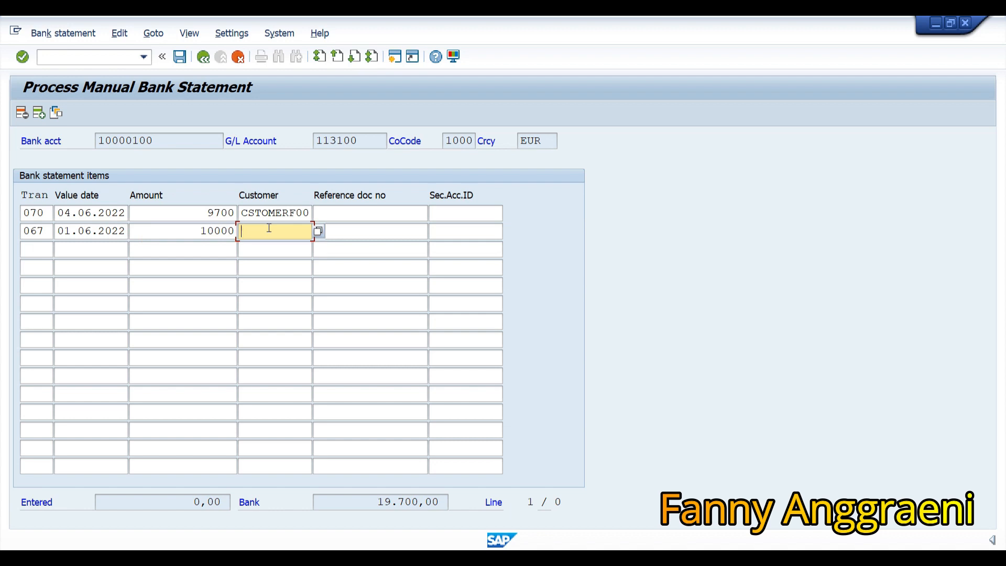
text(C)
key(Down)
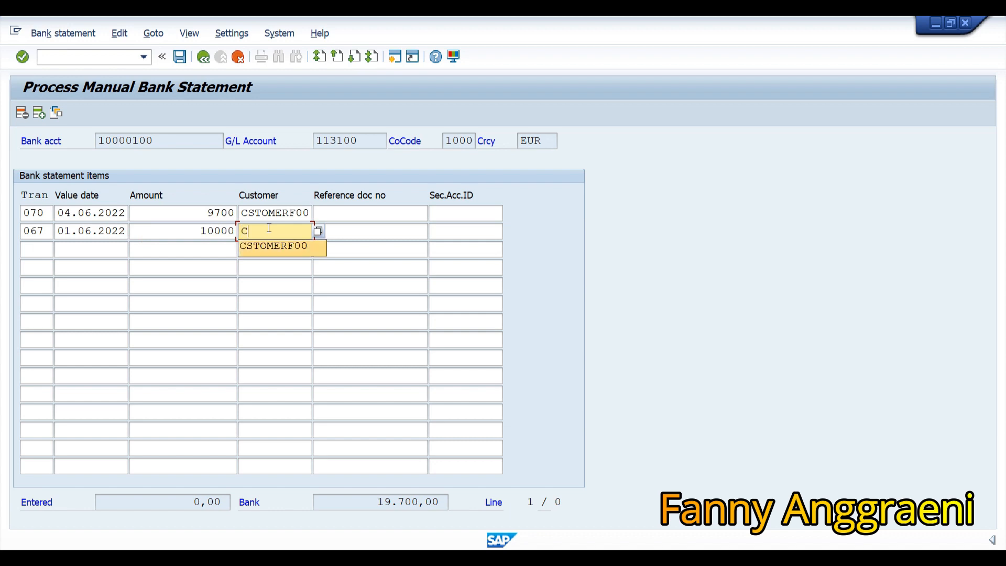
key(Return)
key(Tab)
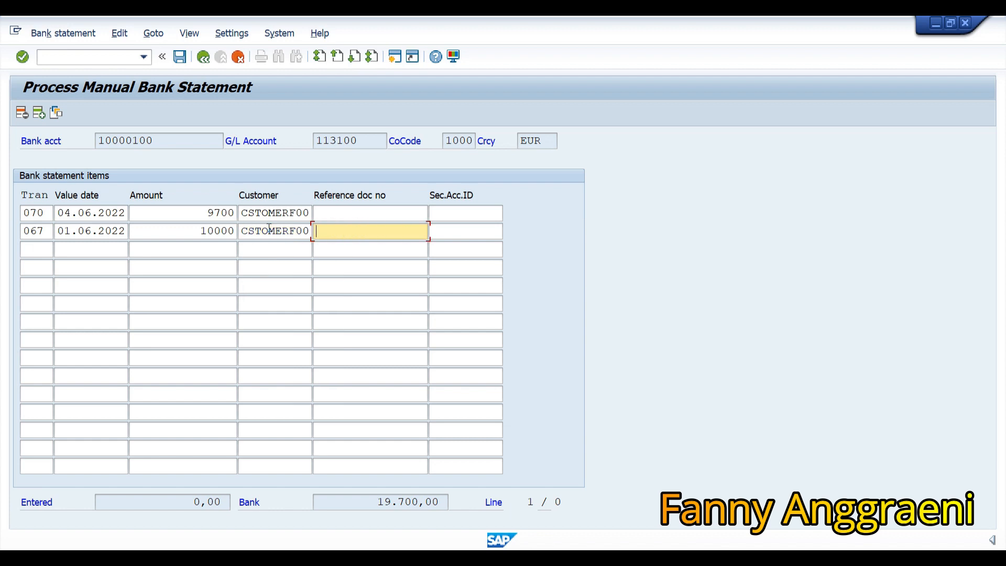
text(900000)
text(6)
text(00)
Save the bank statement and post it as an individual statement.
click(180, 57)
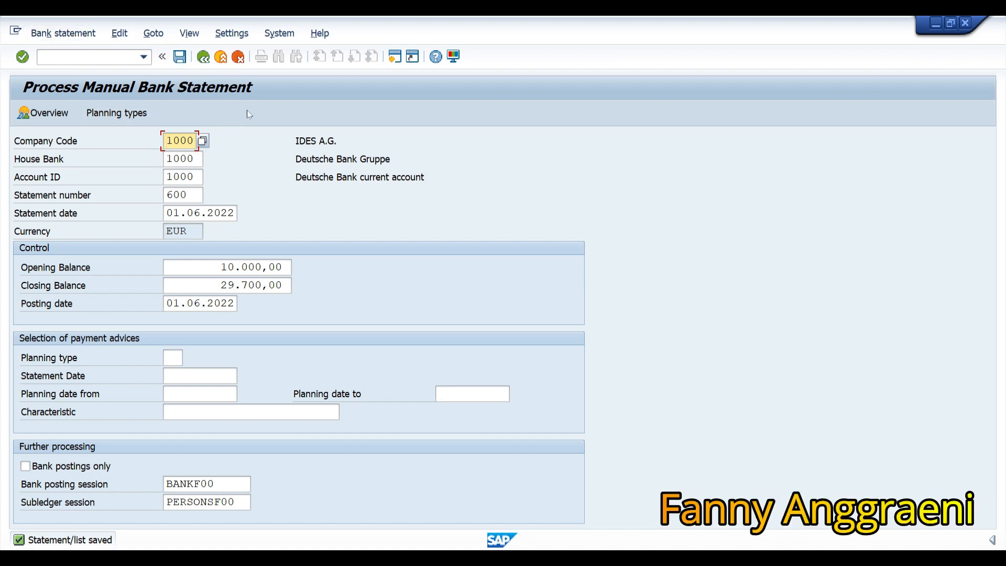
click(83, 35)
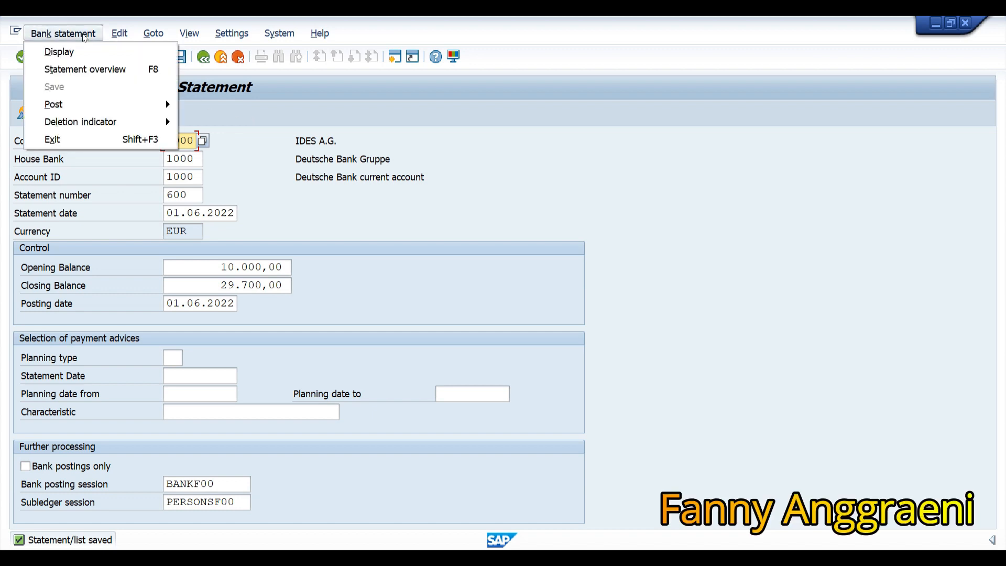
mouse_move(112, 100)
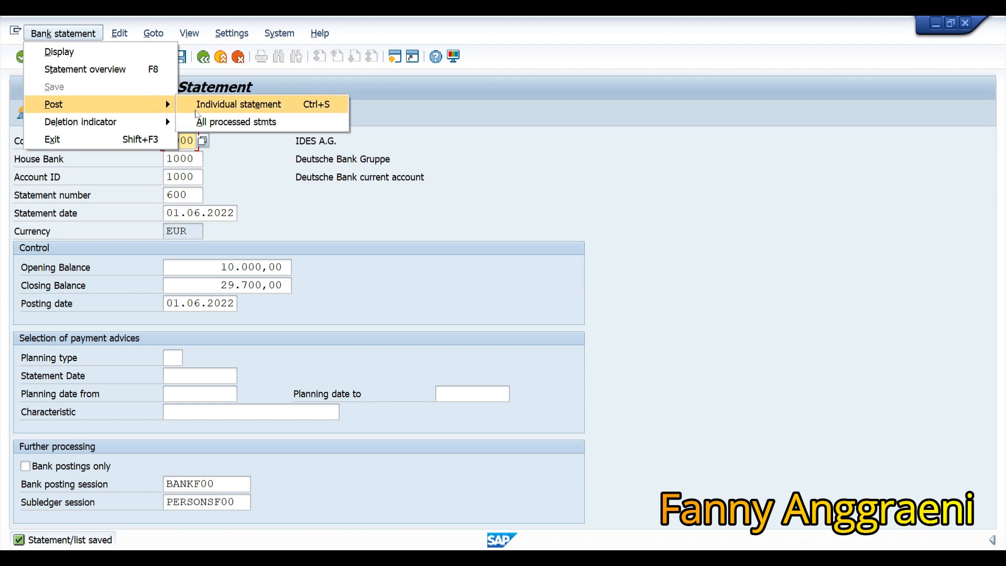
click(196, 111)
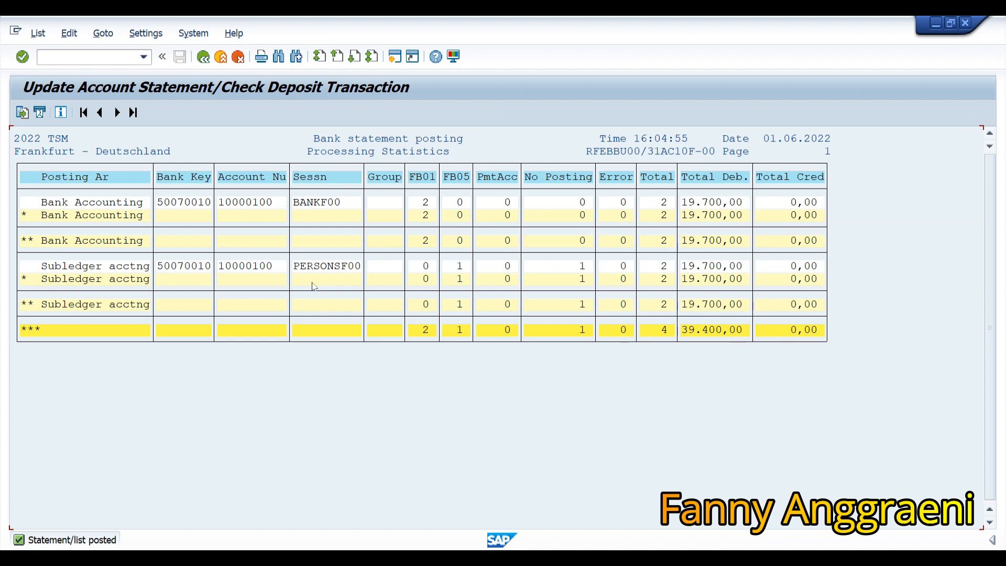
Open System > Services > Batch Input > Sessions to list the new BANKF00 and PERSONSF00 sessions.
click(194, 33)
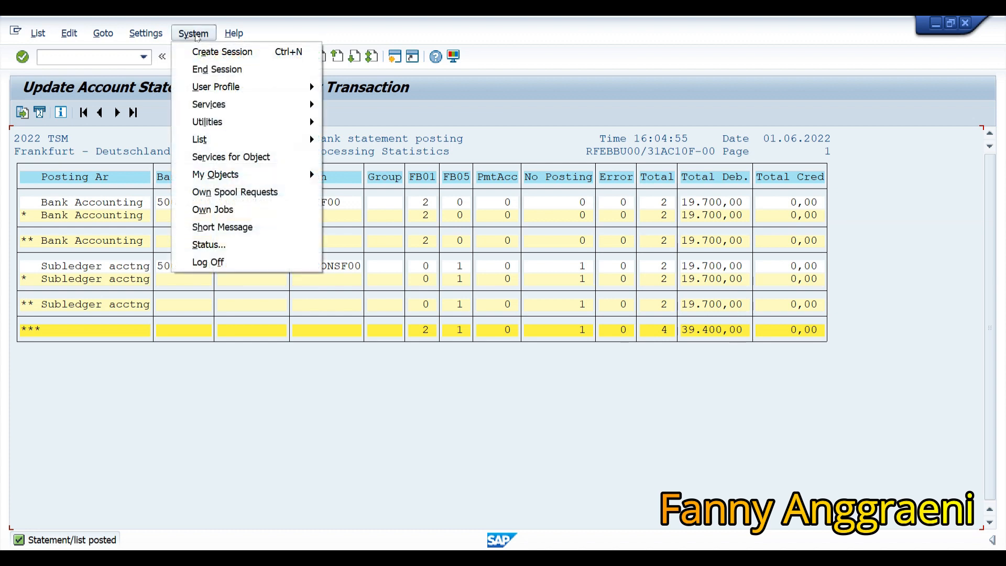
mouse_move(259, 109)
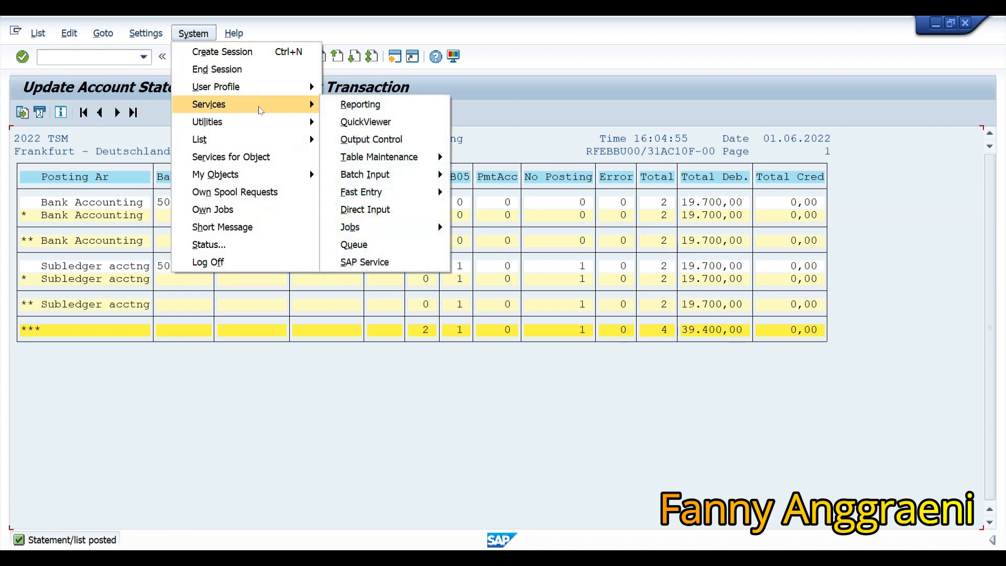
mouse_move(387, 177)
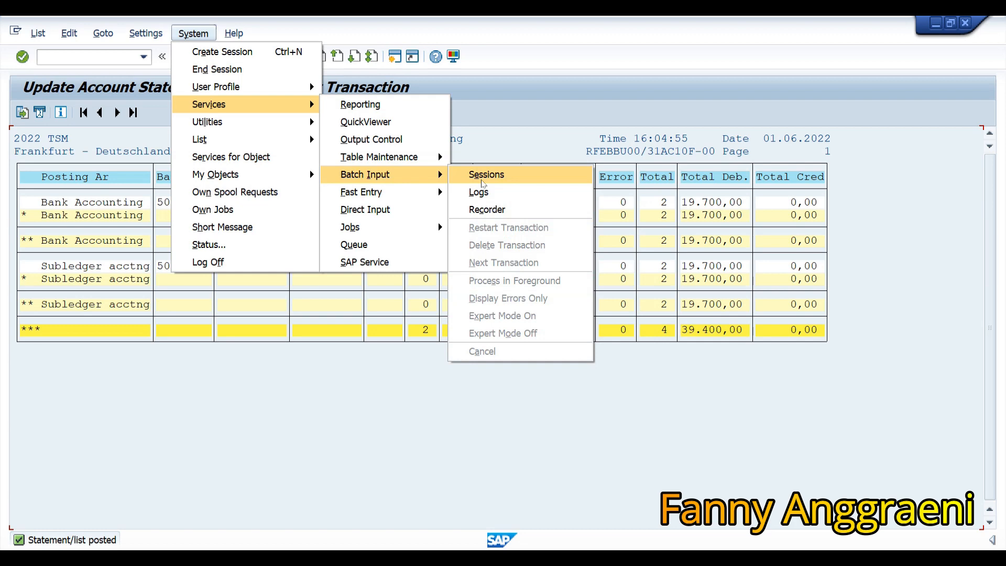
click(483, 176)
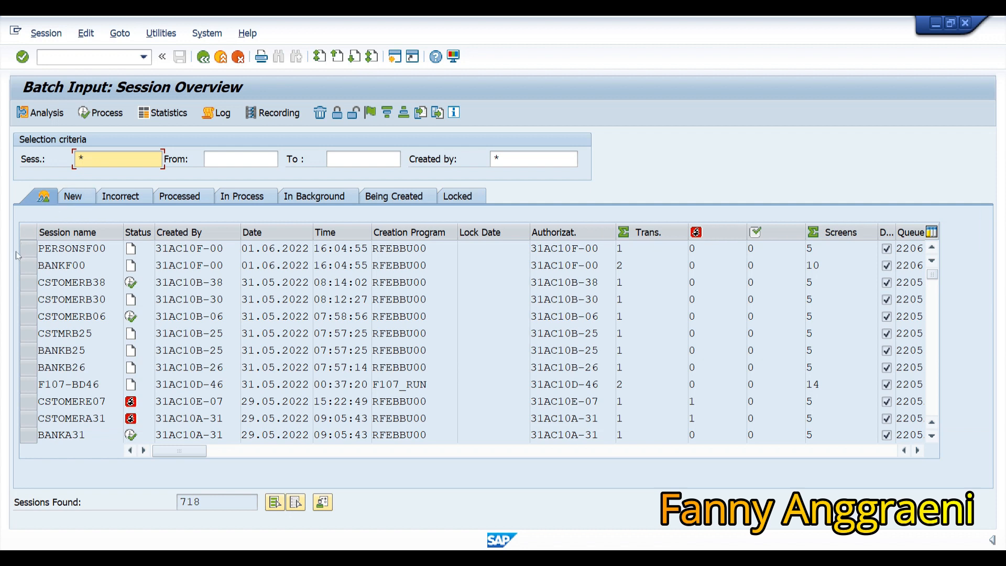
Start processing the BANKF00 session in foreground mode.
click(28, 265)
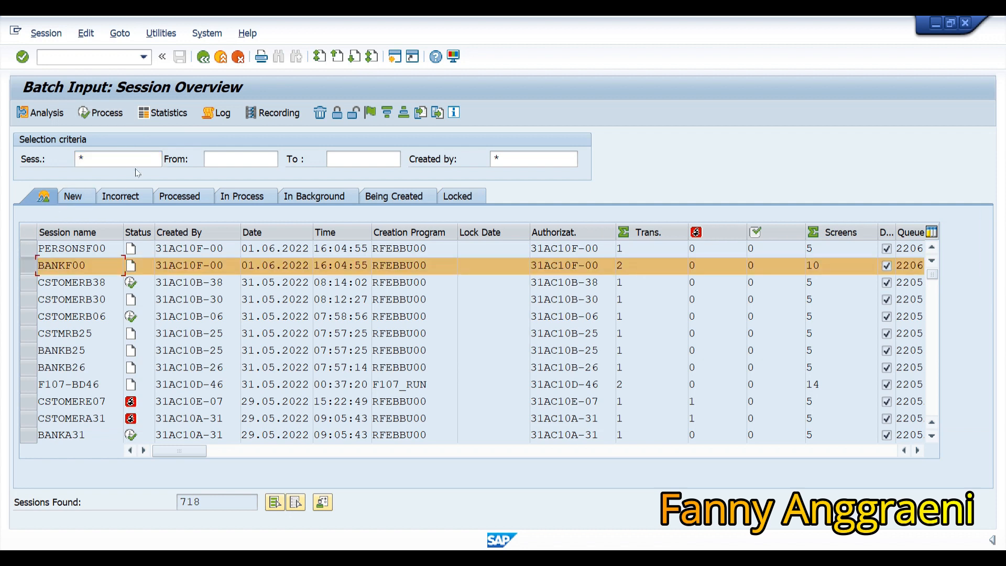
click(122, 118)
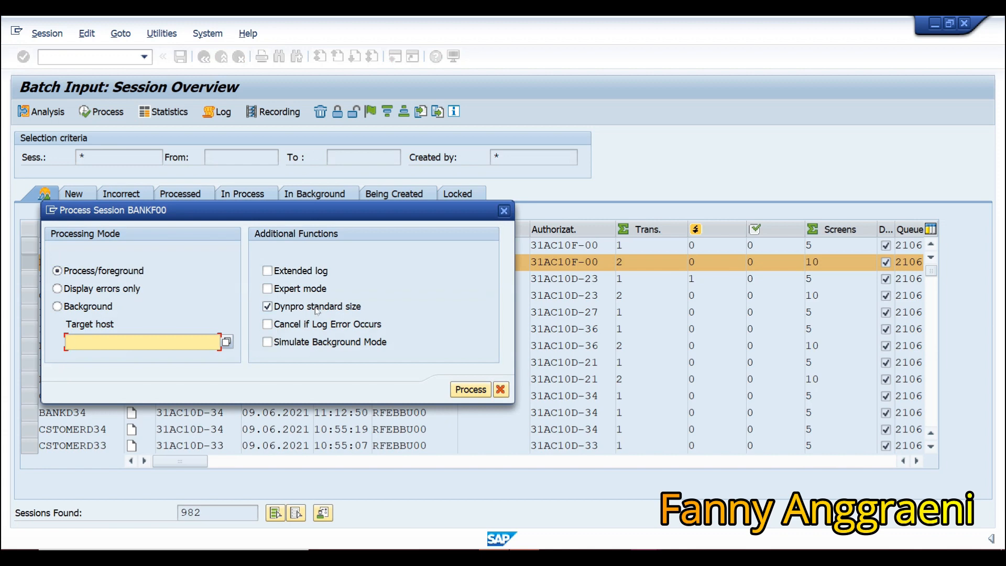
click(465, 391)
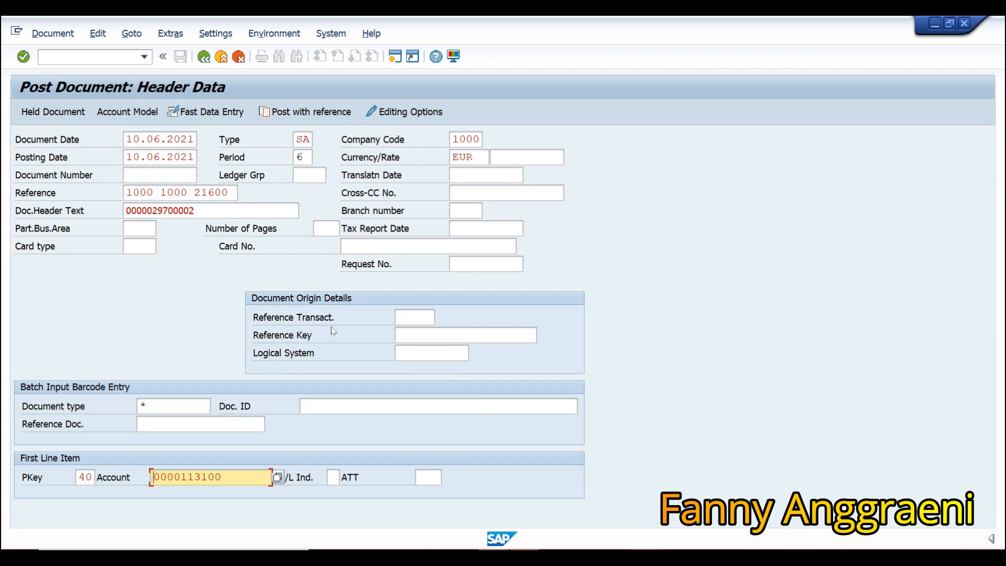
Confirm each screen of both BANKF00 documents through to the session's last screens.
key(Return)
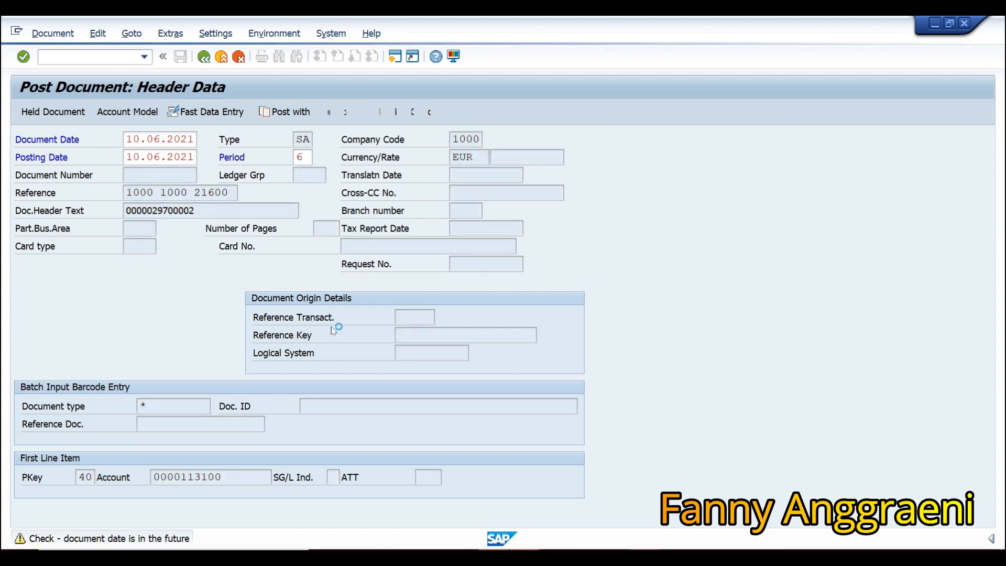
key(Return)
key(Return)
key(Return)
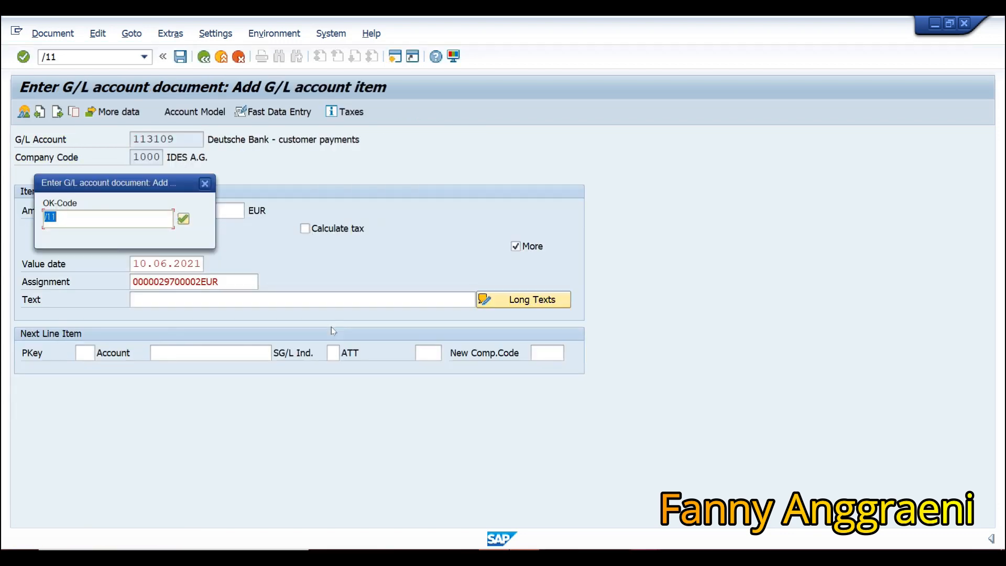
key(Return)
key(Return)
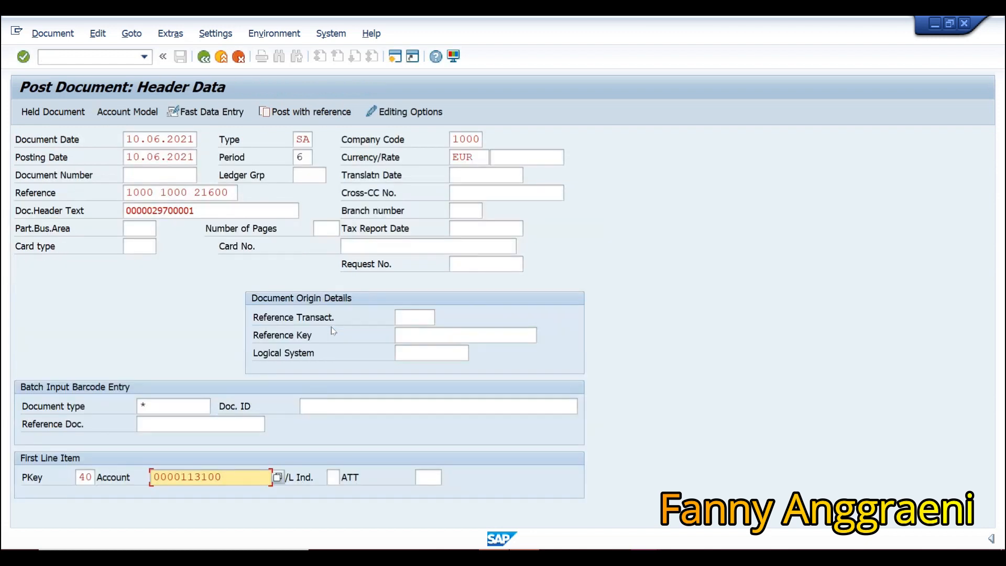
key(Return)
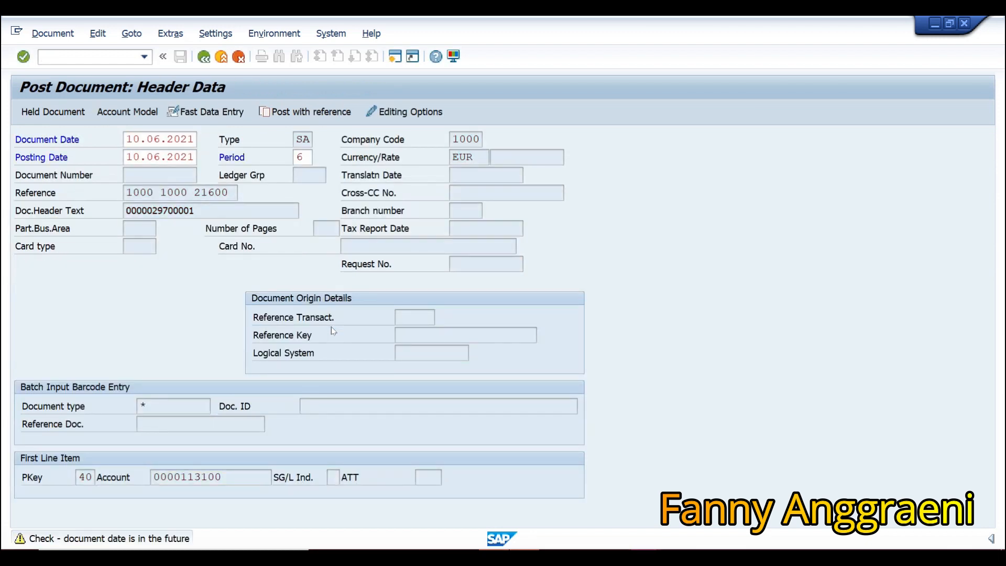
key(Return)
key(Return)
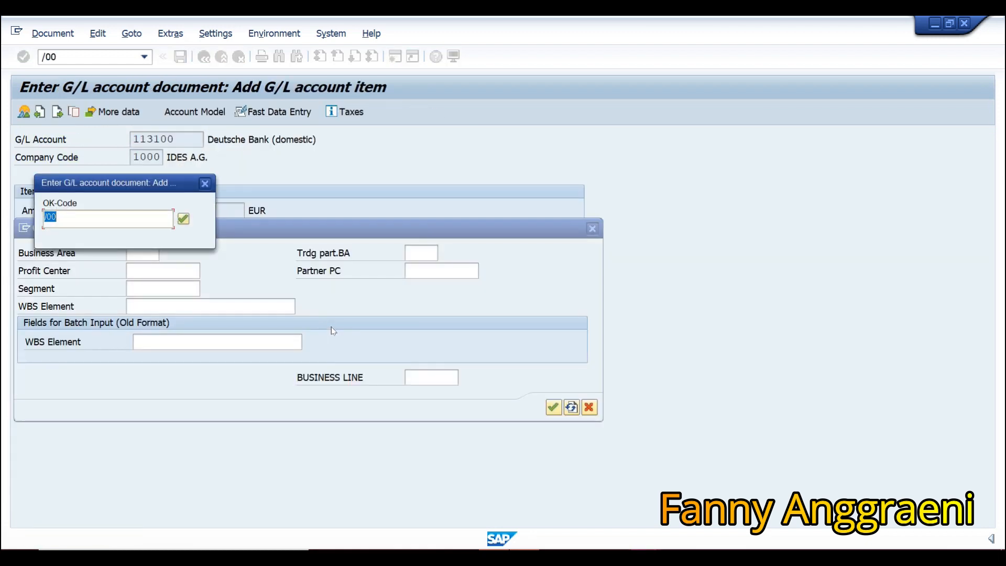
key(Return)
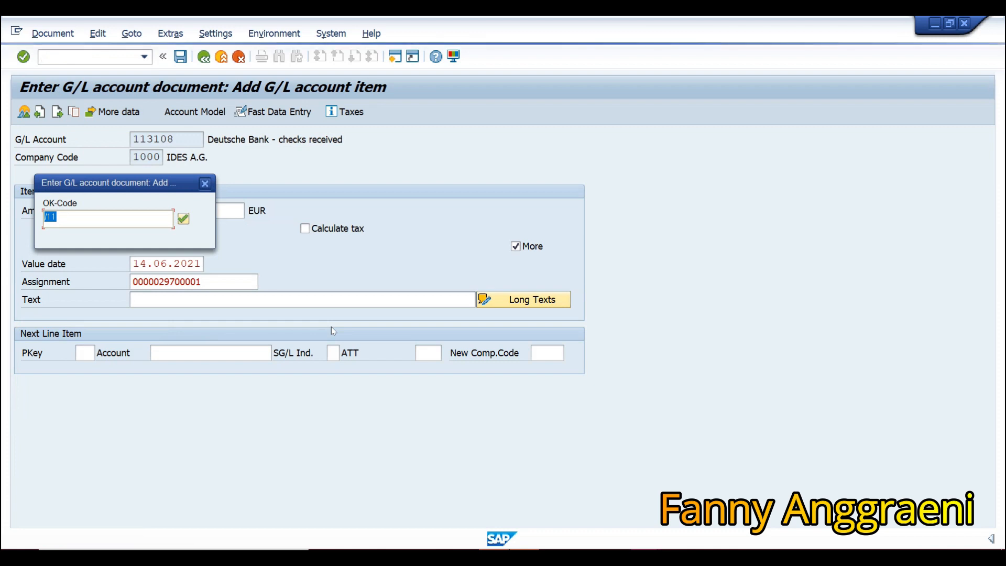
key(Return)
key(Return)
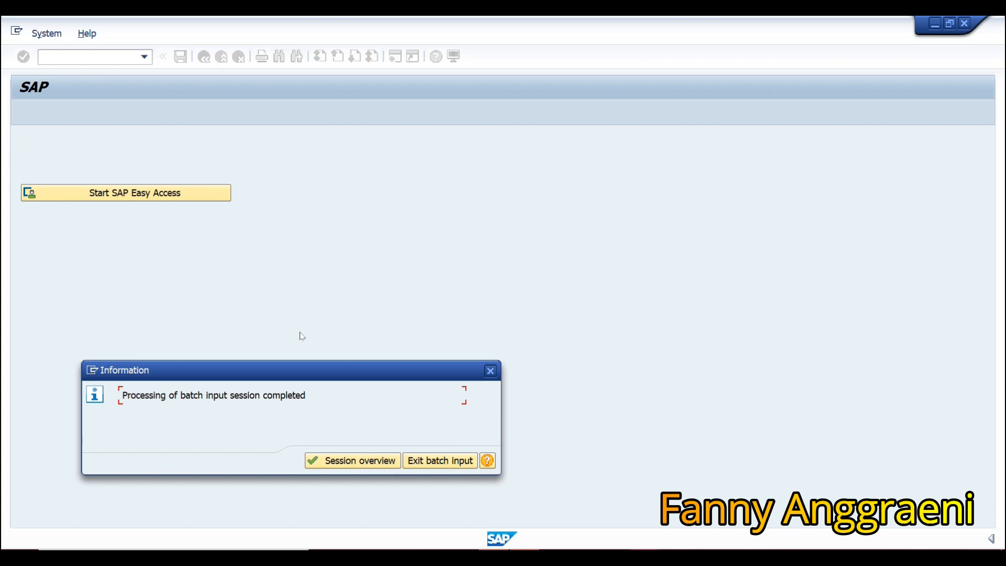
Back in the session overview, select PERSONSF00 and open its Process Session options with foreground mode.
click(329, 459)
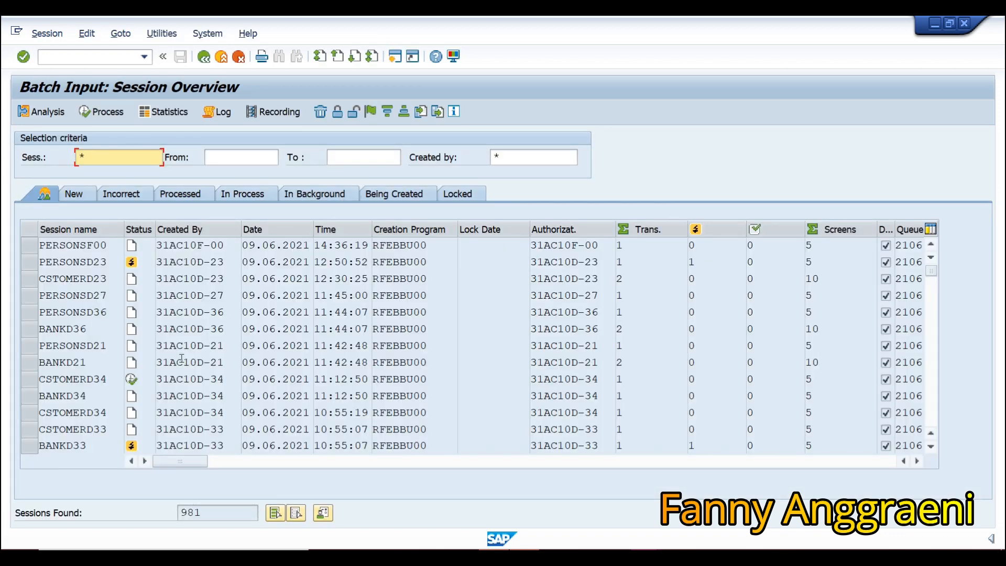
click(109, 340)
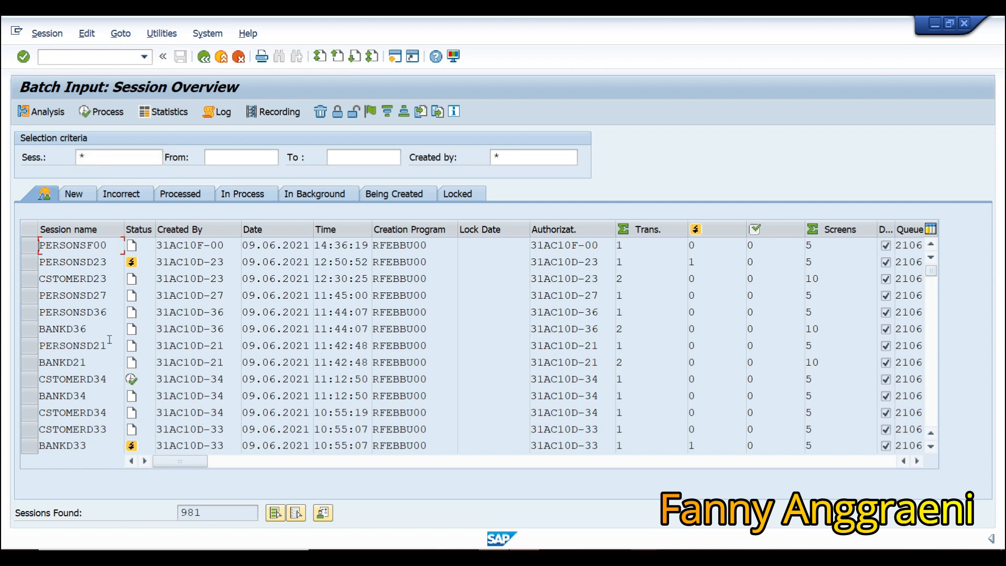
click(25, 246)
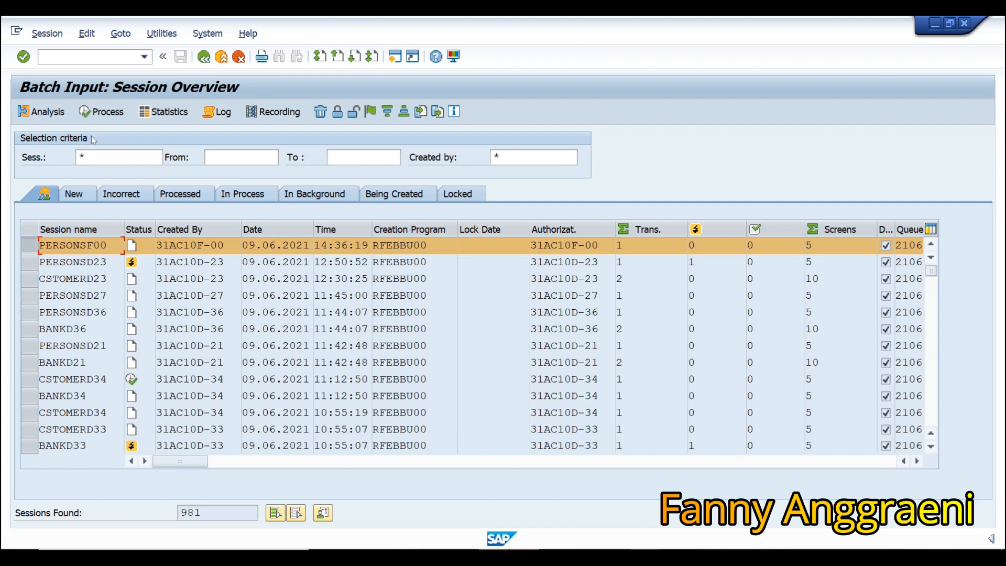
click(103, 112)
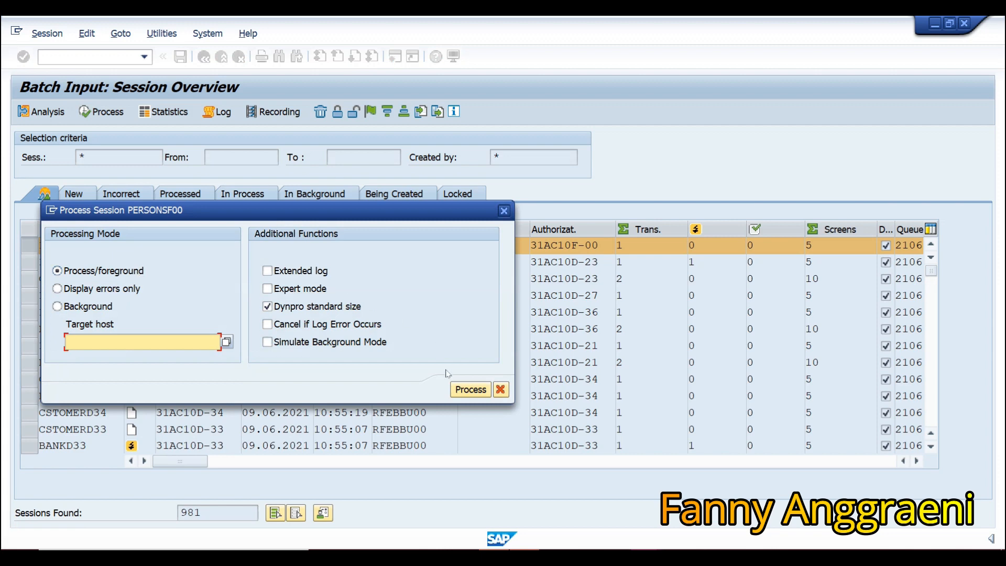
Run PERSONSF00 in foreground, confirming header, G/L item and selection screens through to open item processing.
click(463, 388)
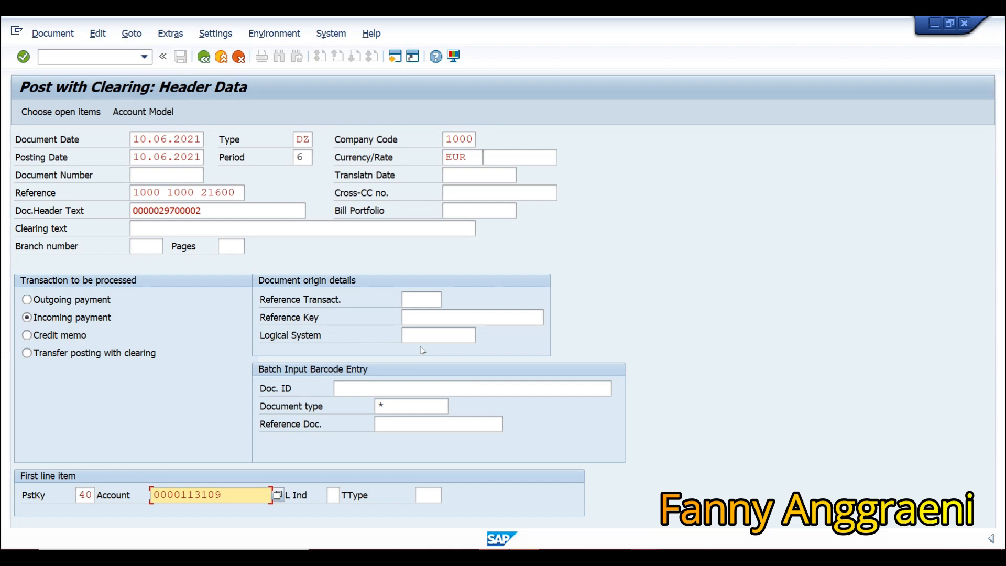
key(Return)
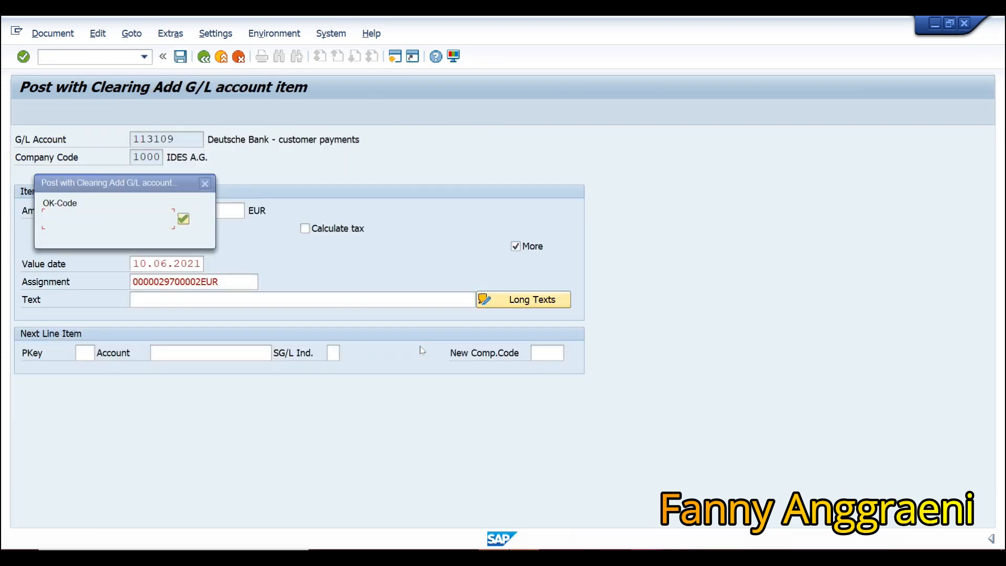
key(Return)
key(Return)
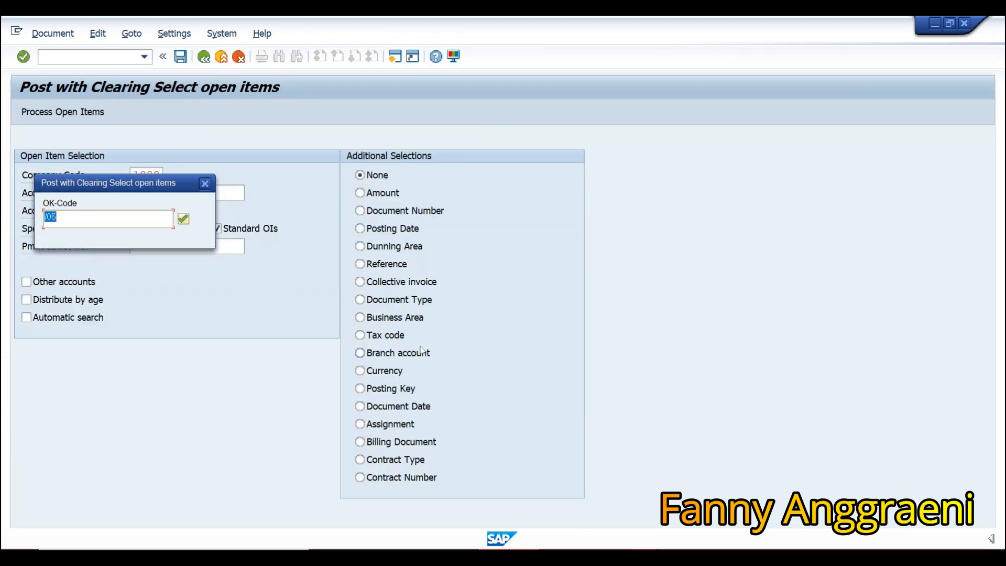
key(Return)
key(Return)
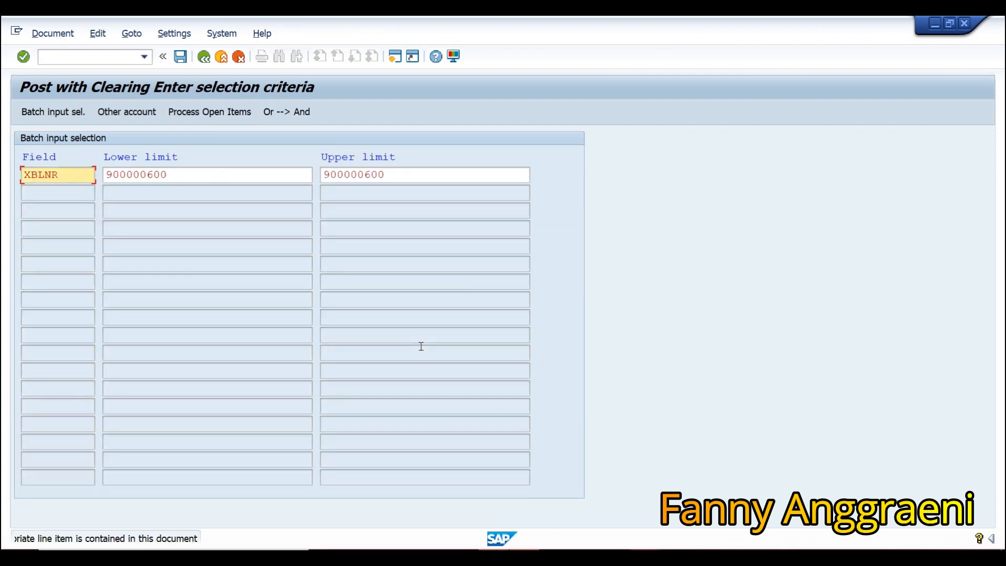
key(Return)
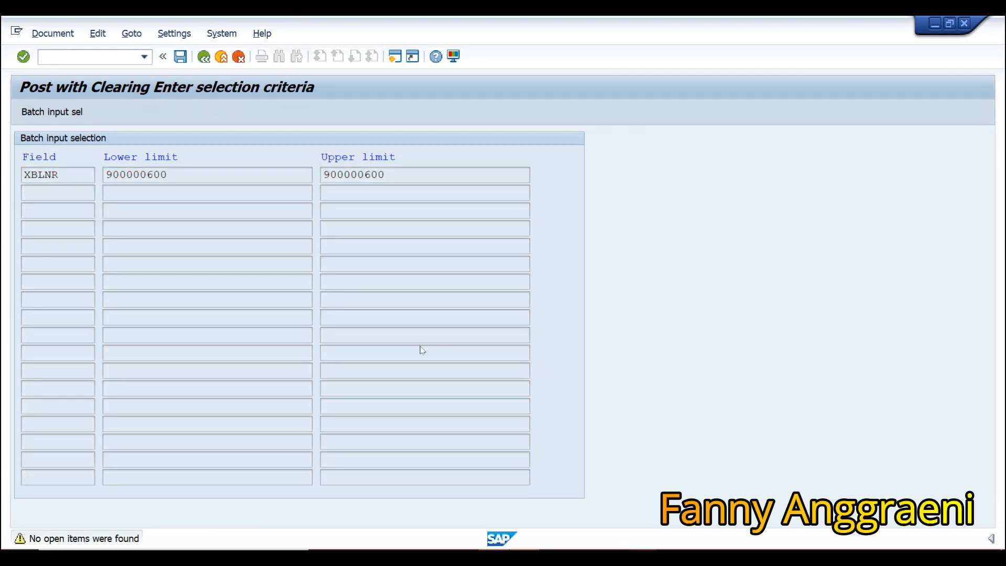
key(Return)
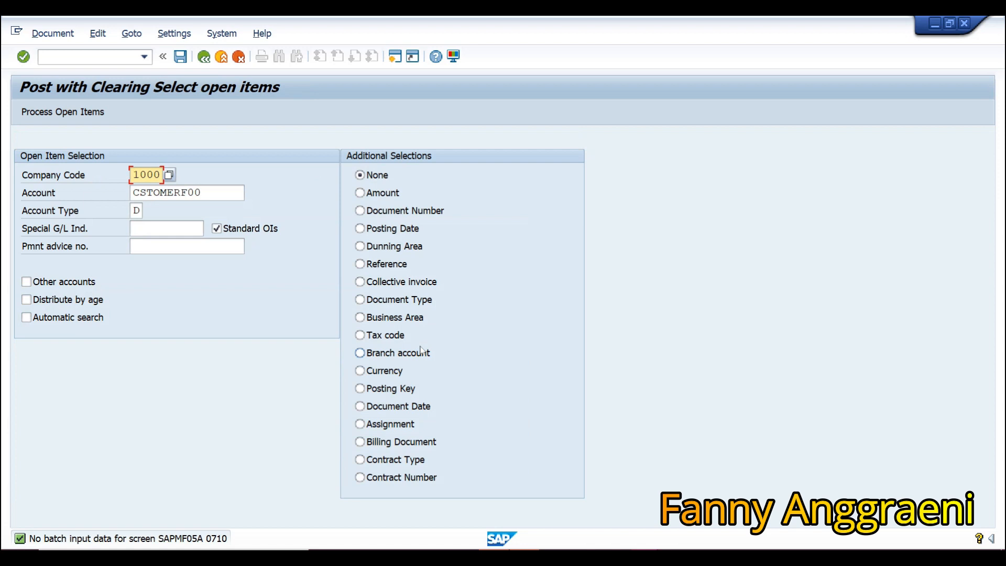
key(Return)
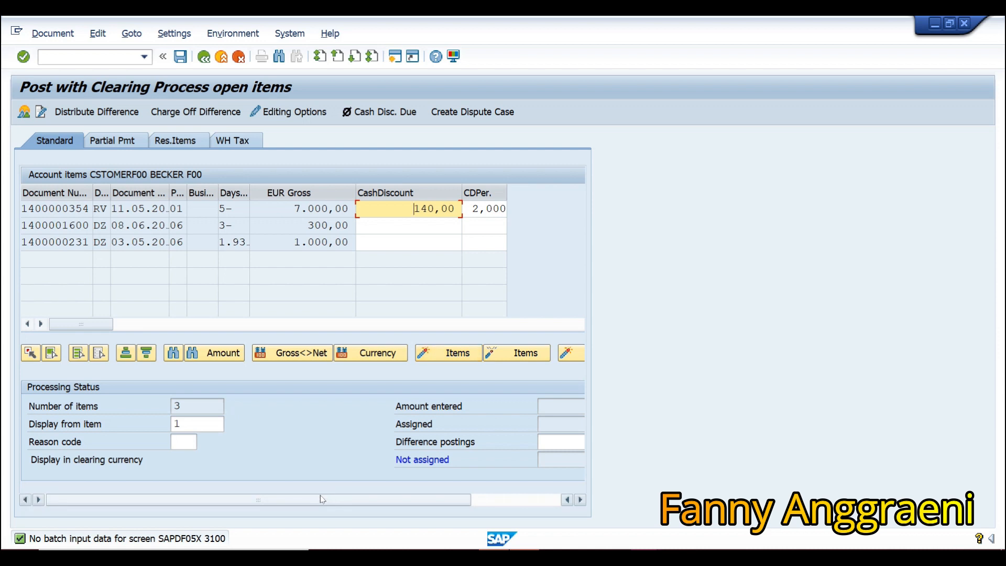
Put the 10.000,00 into difference postings so 0,00 stays unassigned, then post the clearing.
drag(311, 505, 399, 505)
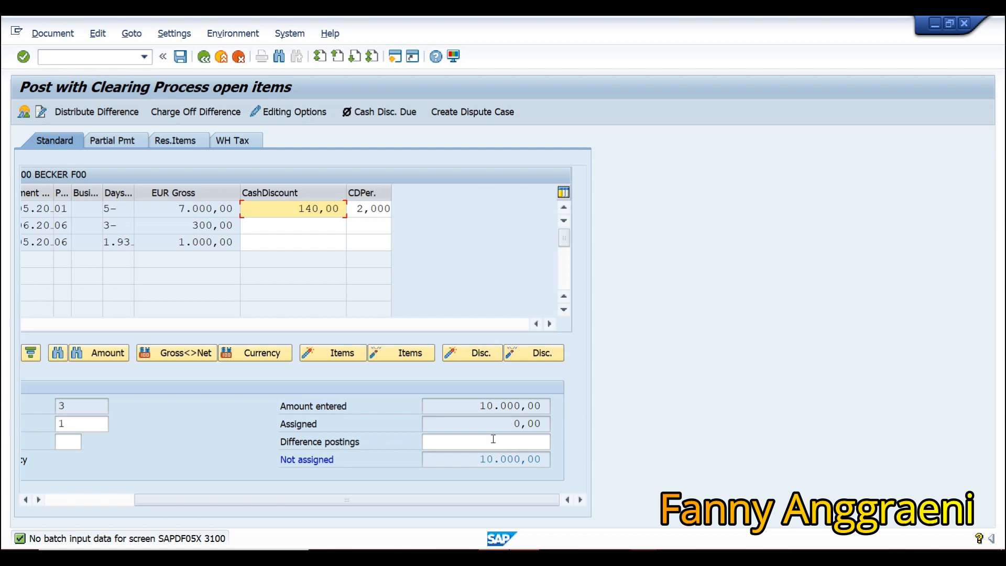
click(535, 443)
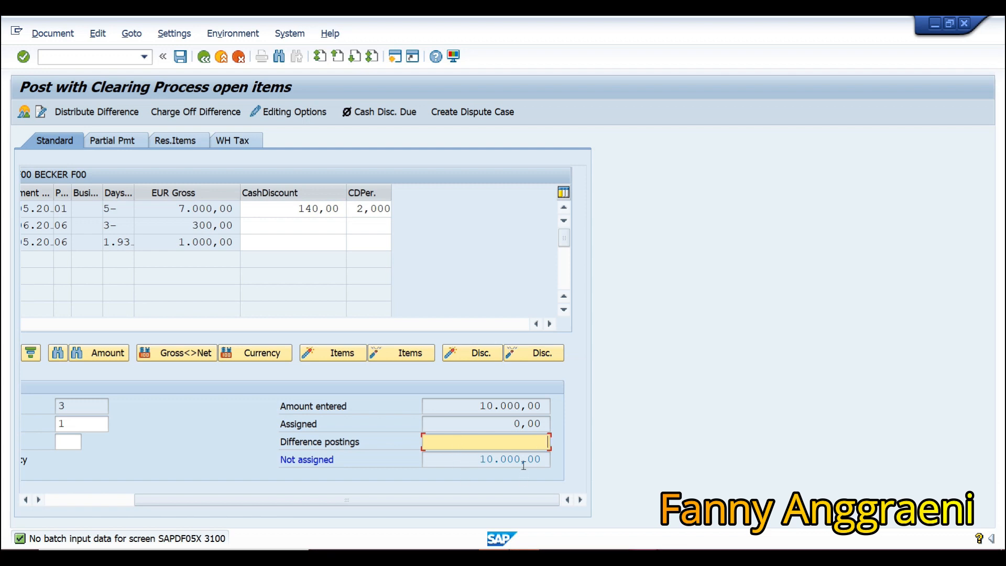
double_click(525, 447)
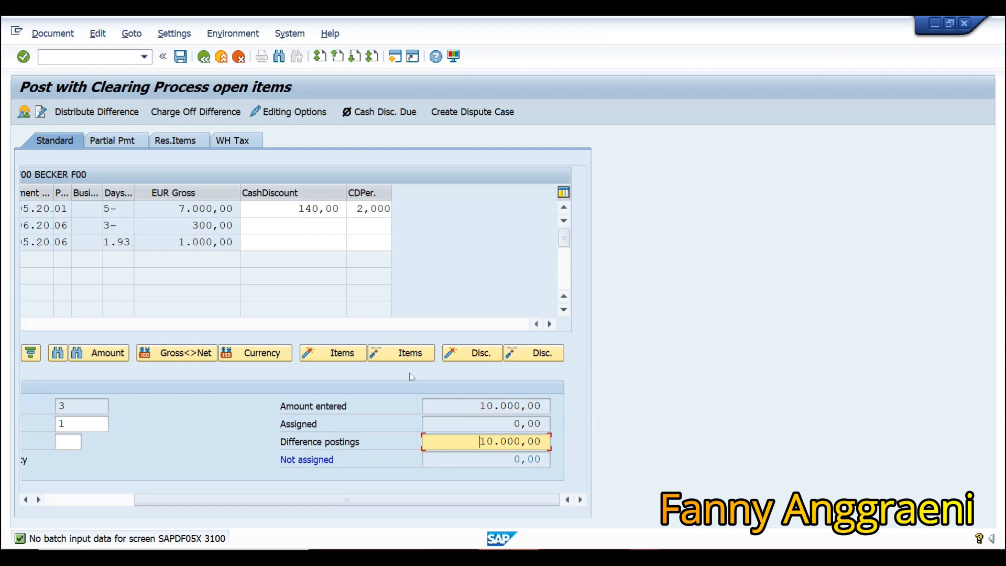
click(179, 57)
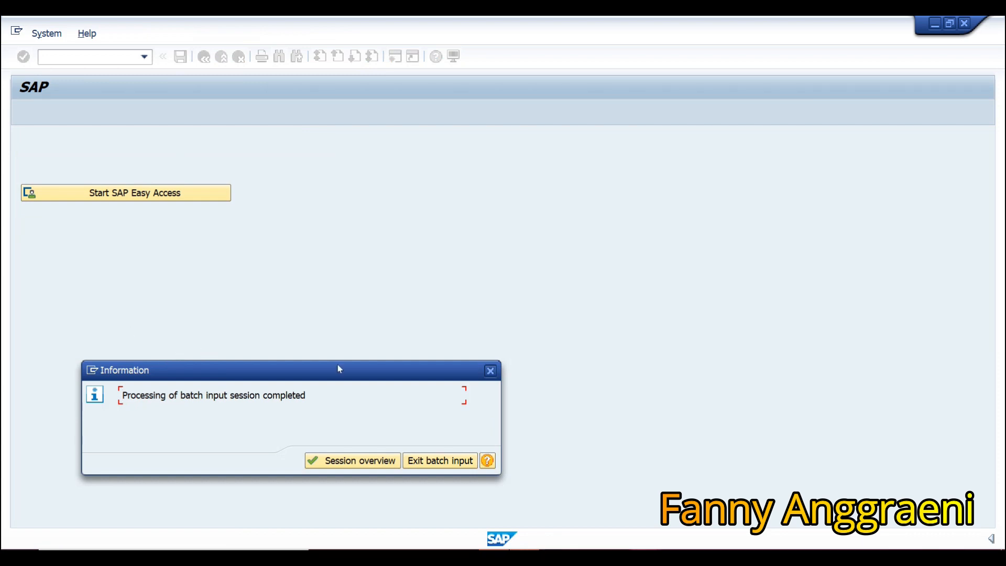
Exit batch input and launch FBL5N from Accounting > Financial Accounting > Accounts Receivable > Account.
click(445, 463)
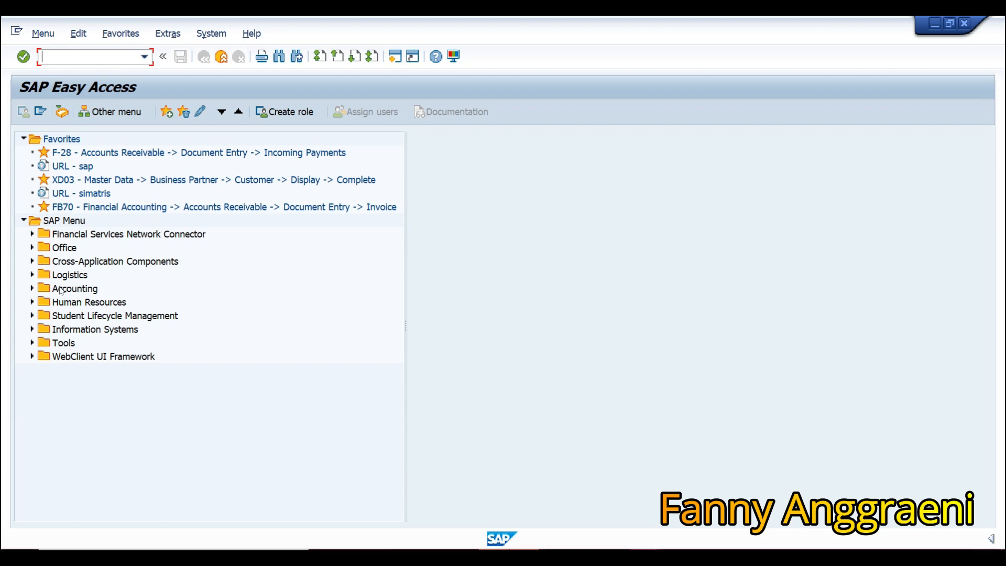
click(32, 289)
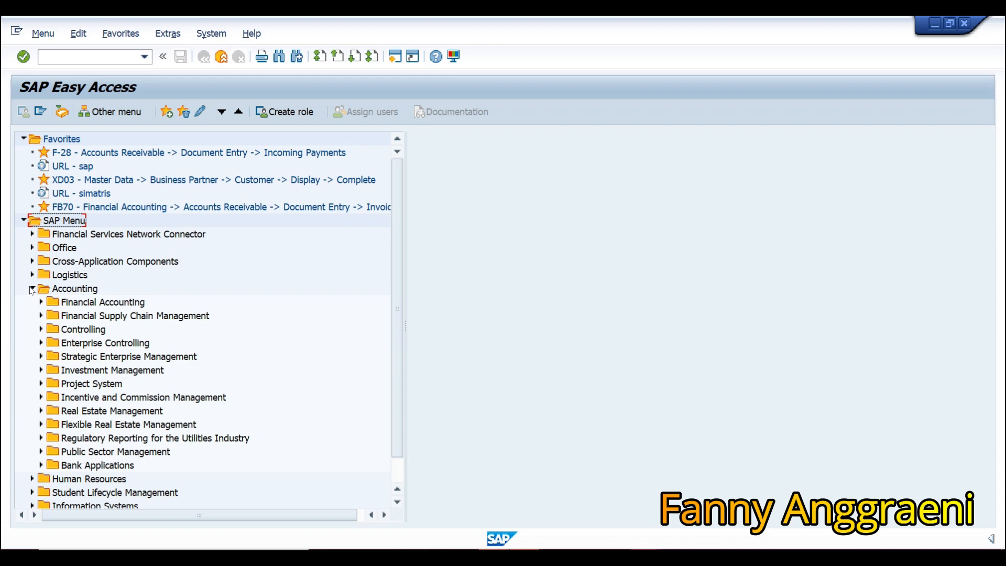
click(41, 303)
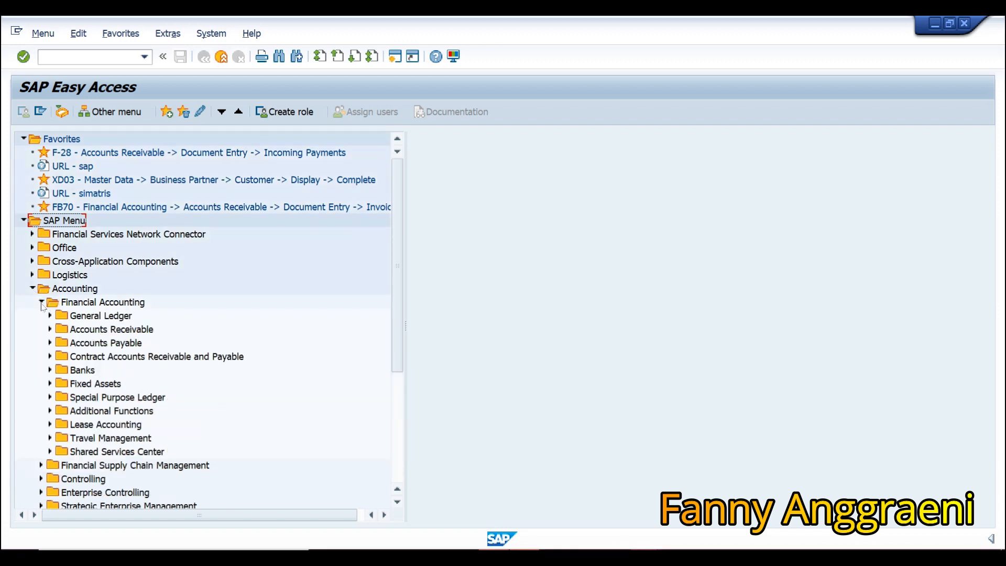
click(50, 330)
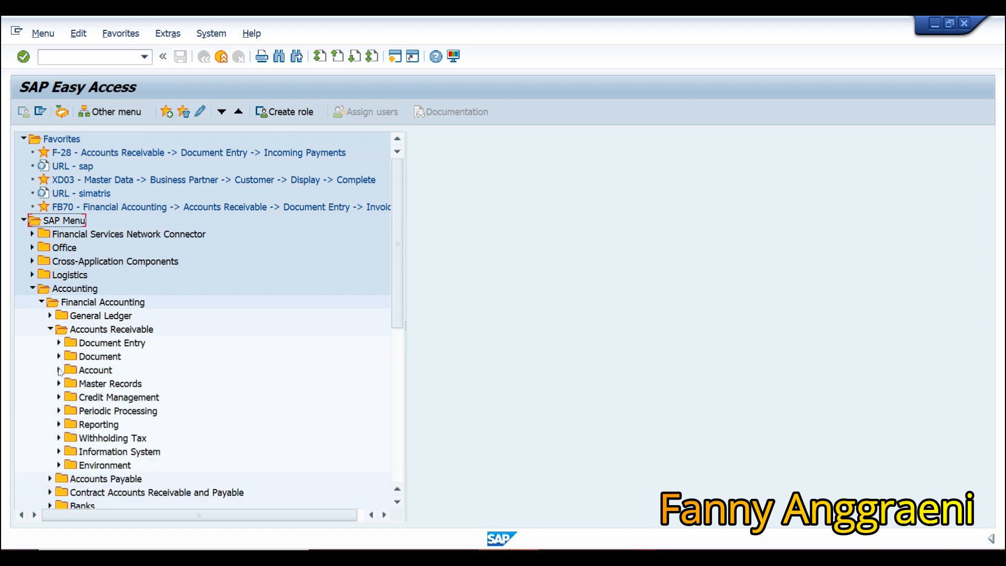
click(59, 370)
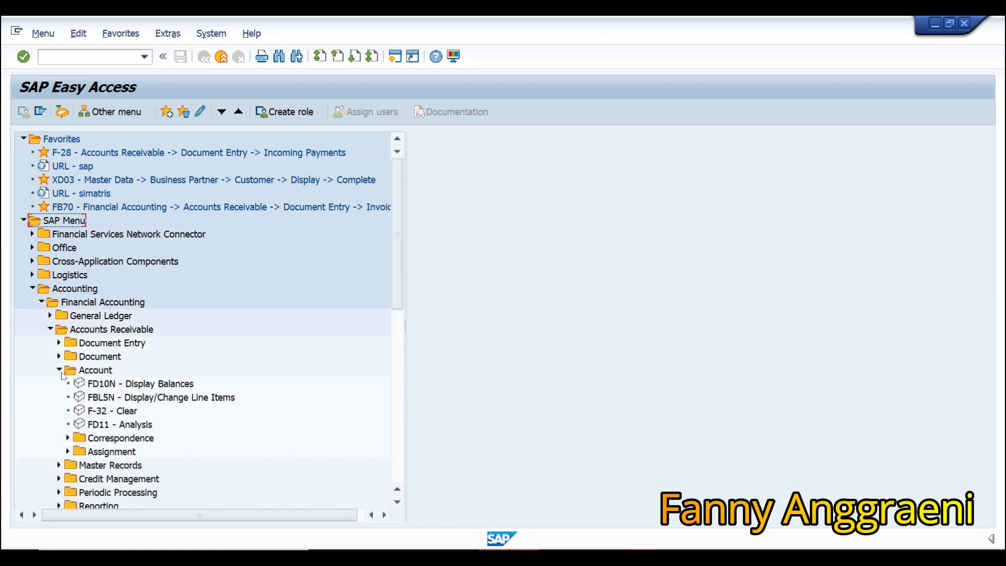
click(115, 399)
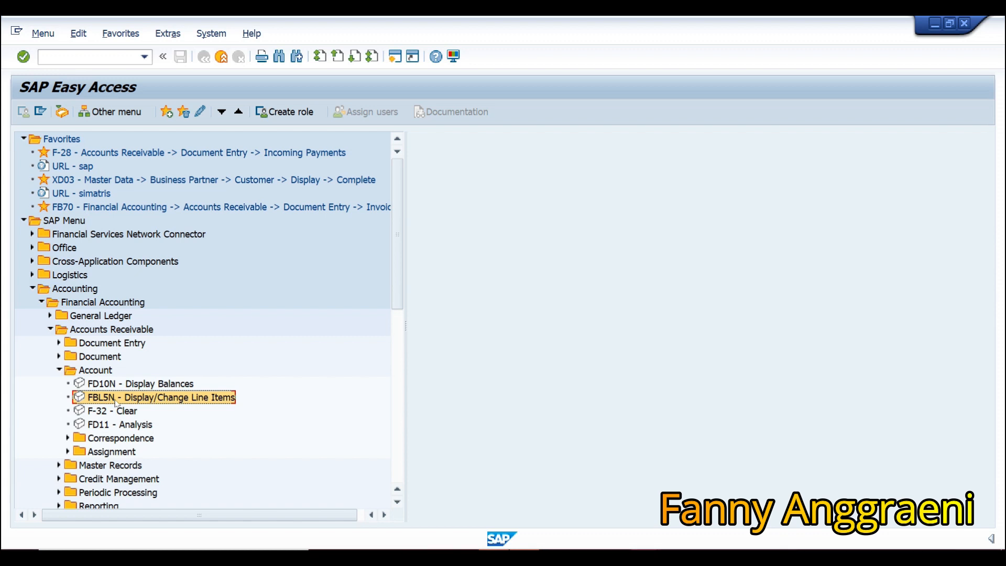
double_click(116, 399)
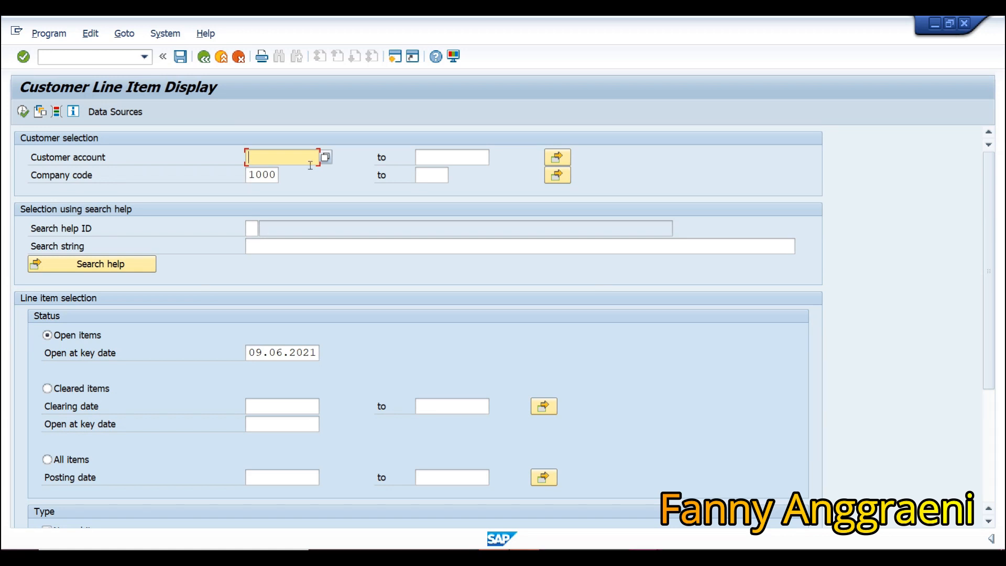
Fill in the customer account from the suggestions, choose All items, and execute the report.
text(CS)
click(310, 173)
click(59, 459)
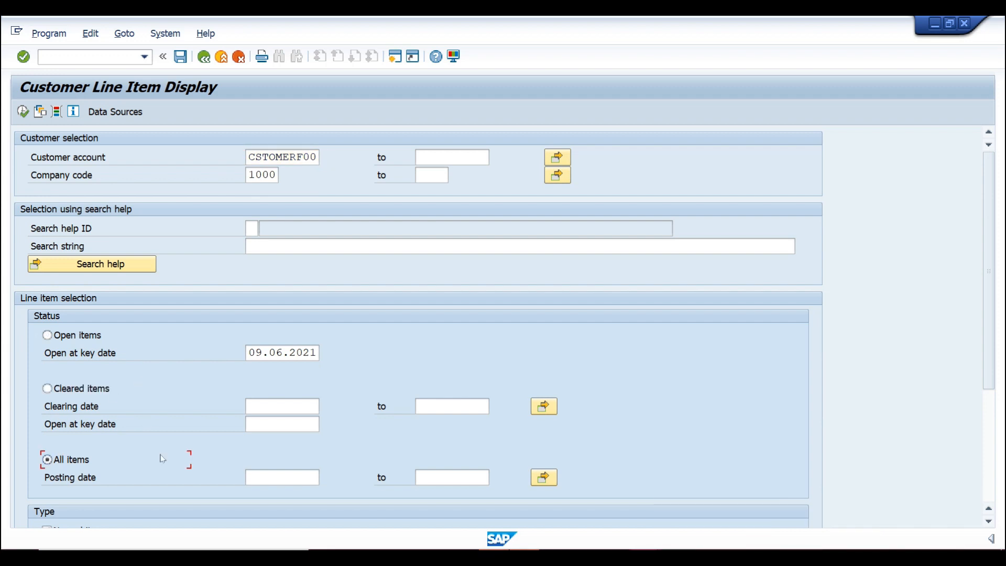
click(23, 112)
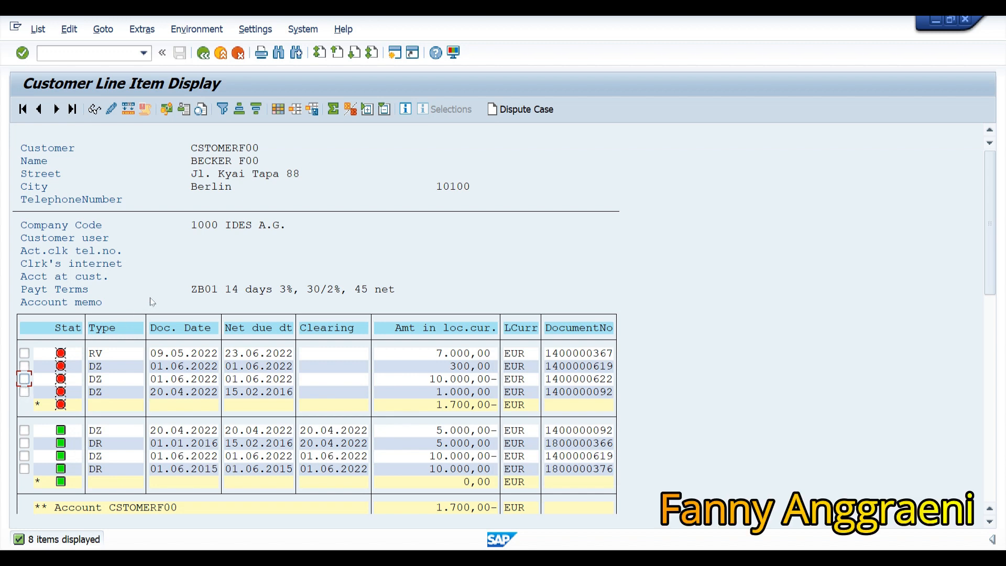
click(24, 379)
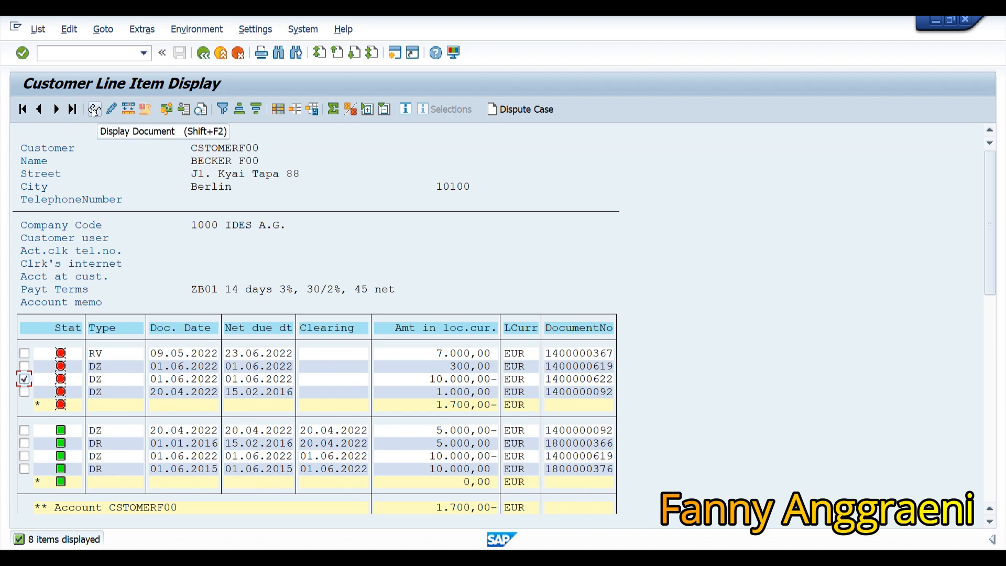
click(94, 109)
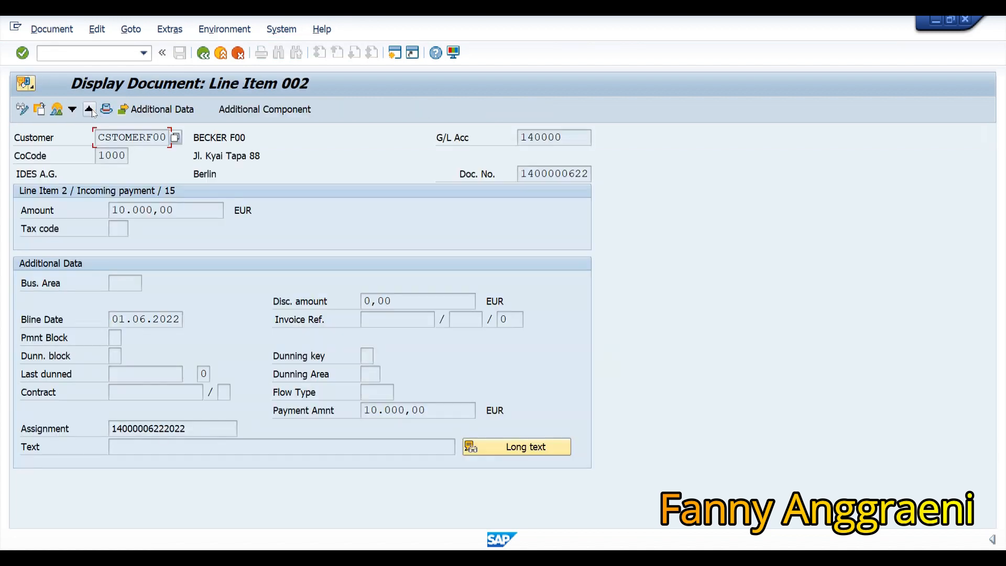
click(56, 109)
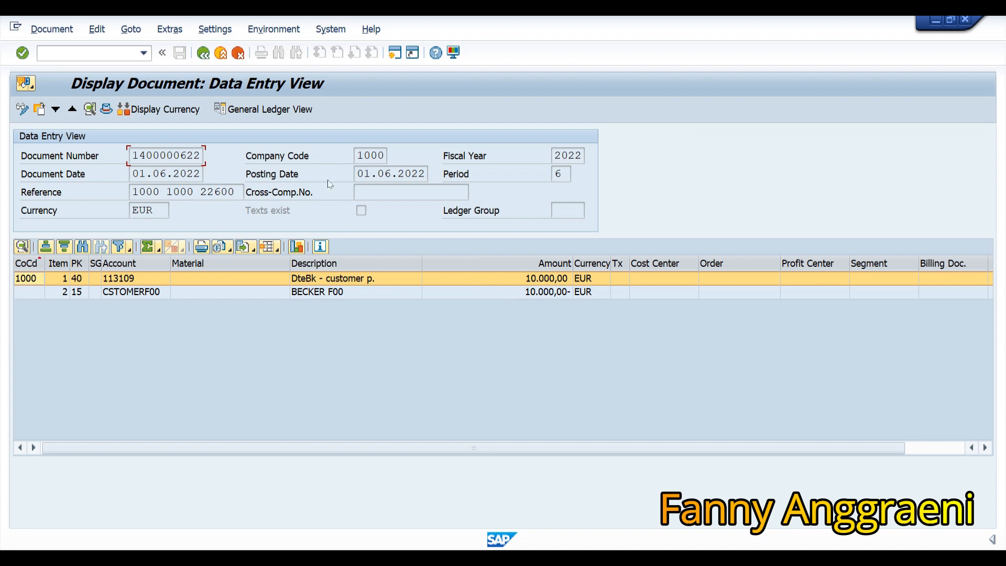
Return to the SAP Easy Access menu with /n.
key(ctrl+slash)
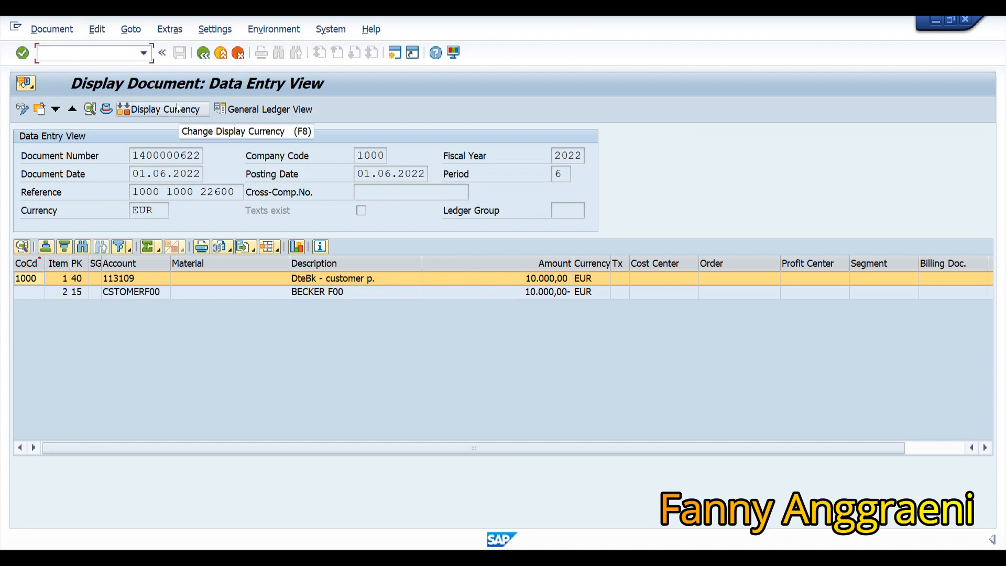
text(/n)
key(Return)
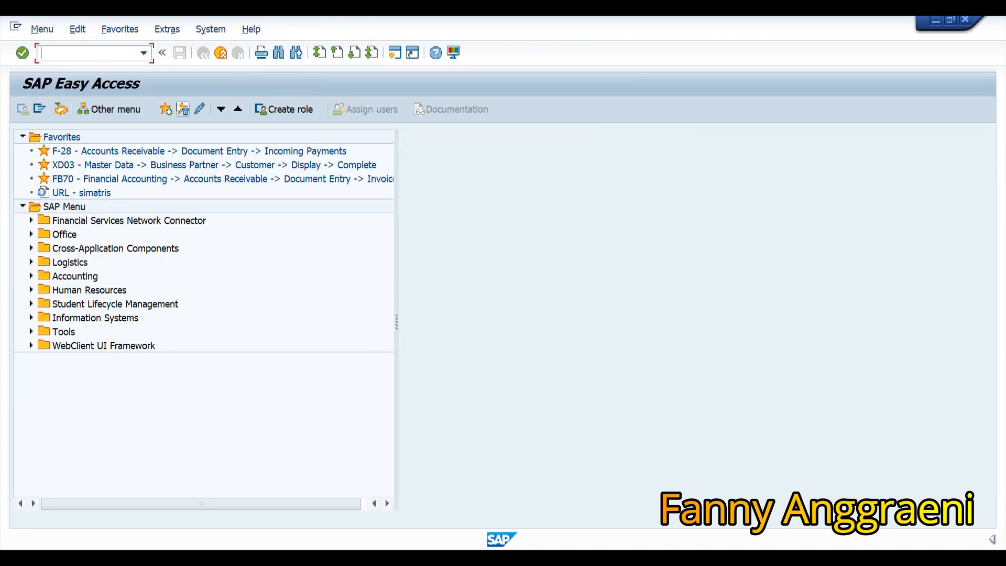